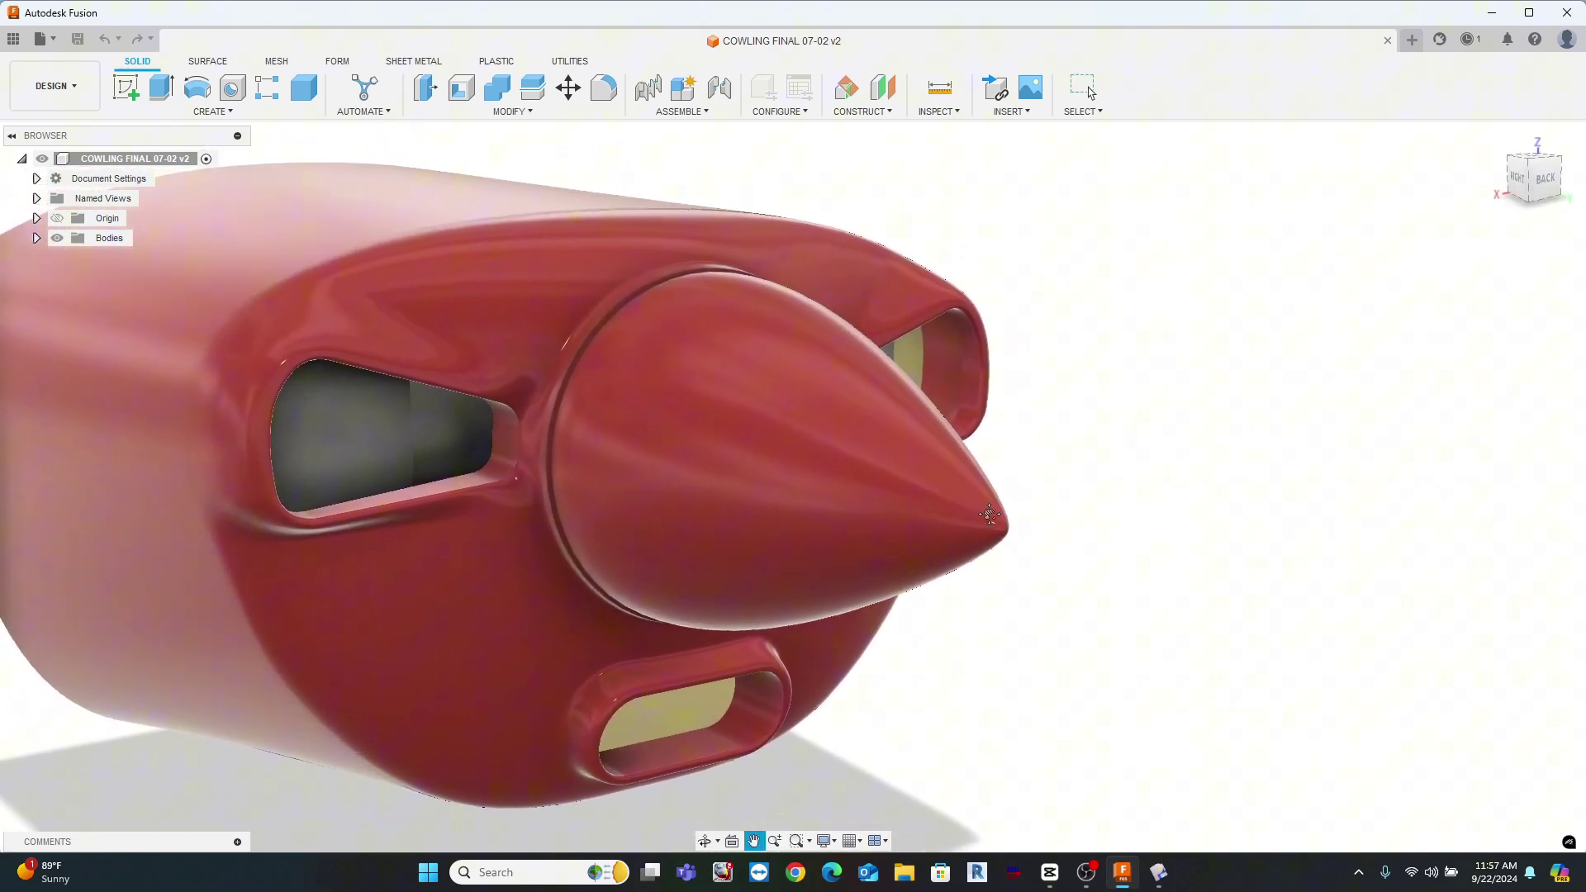
{"action": "middle_click_drag", "start_coordinate": [943, 382], "coordinate": [1094, 365]}
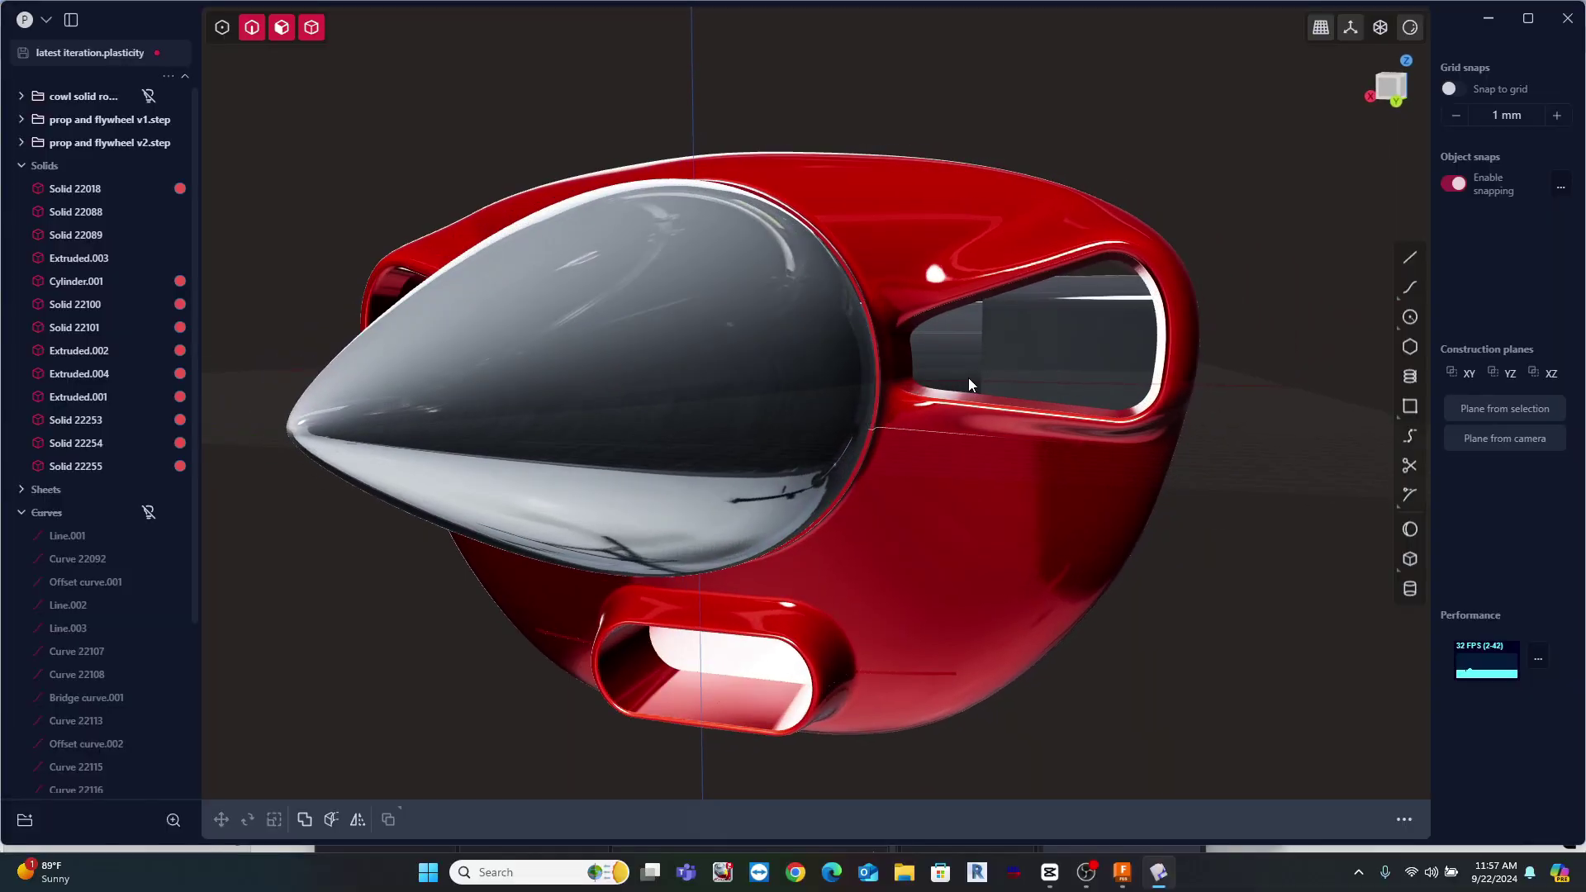
{"action": "scroll", "coordinate": [1097, 372], "scroll_direction": "down", "scroll_amount": 5}
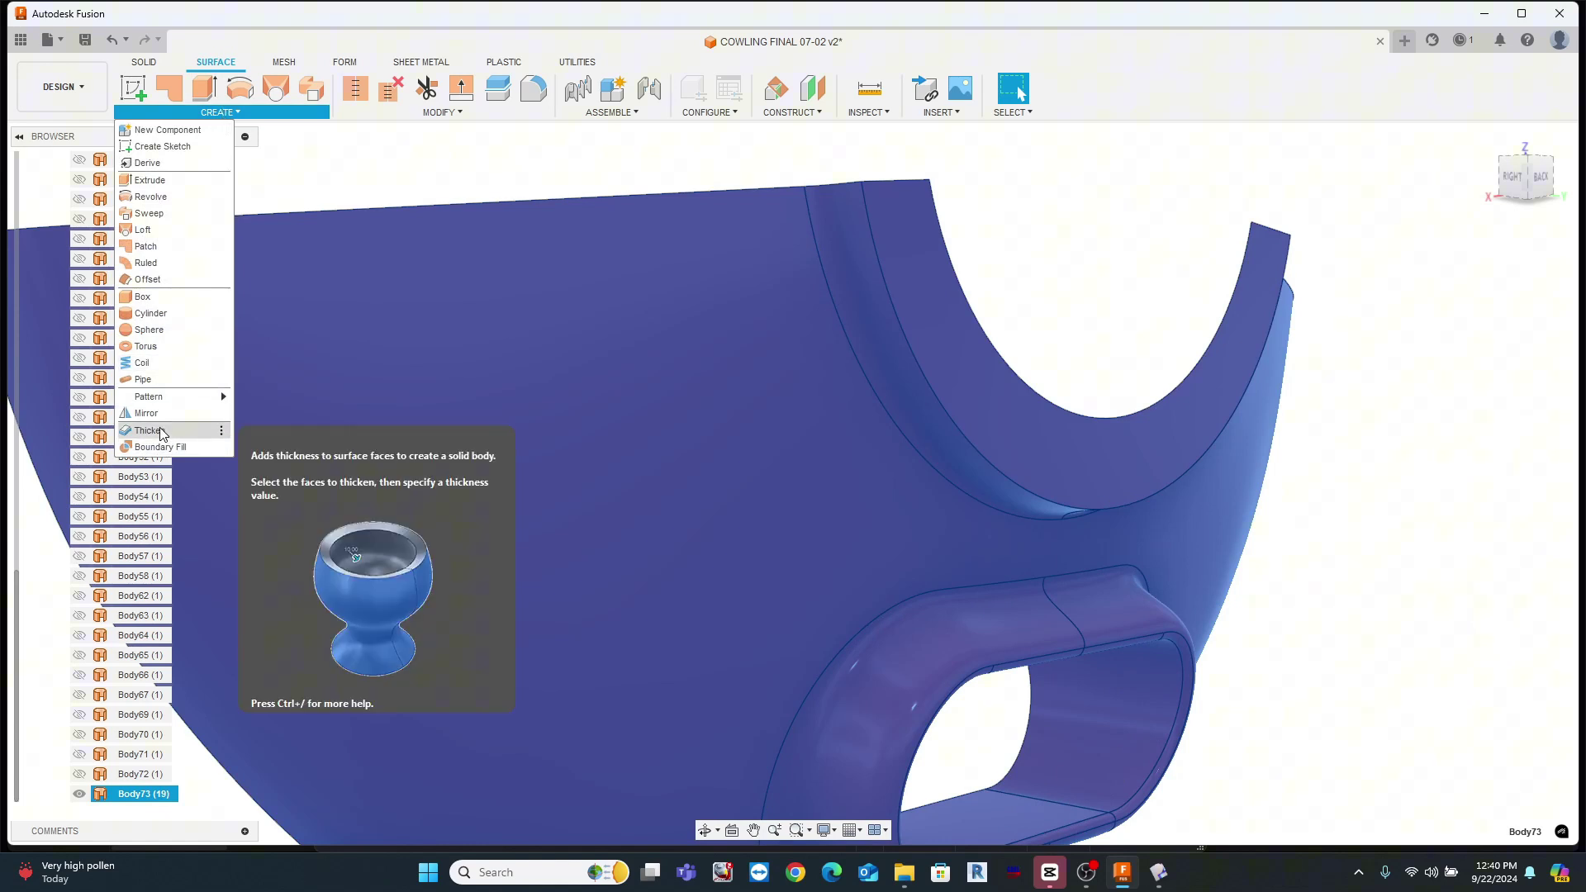
Start the Thicken command on the Body73 cowling surface
{"action": "left_click", "coordinate": [147, 431]}
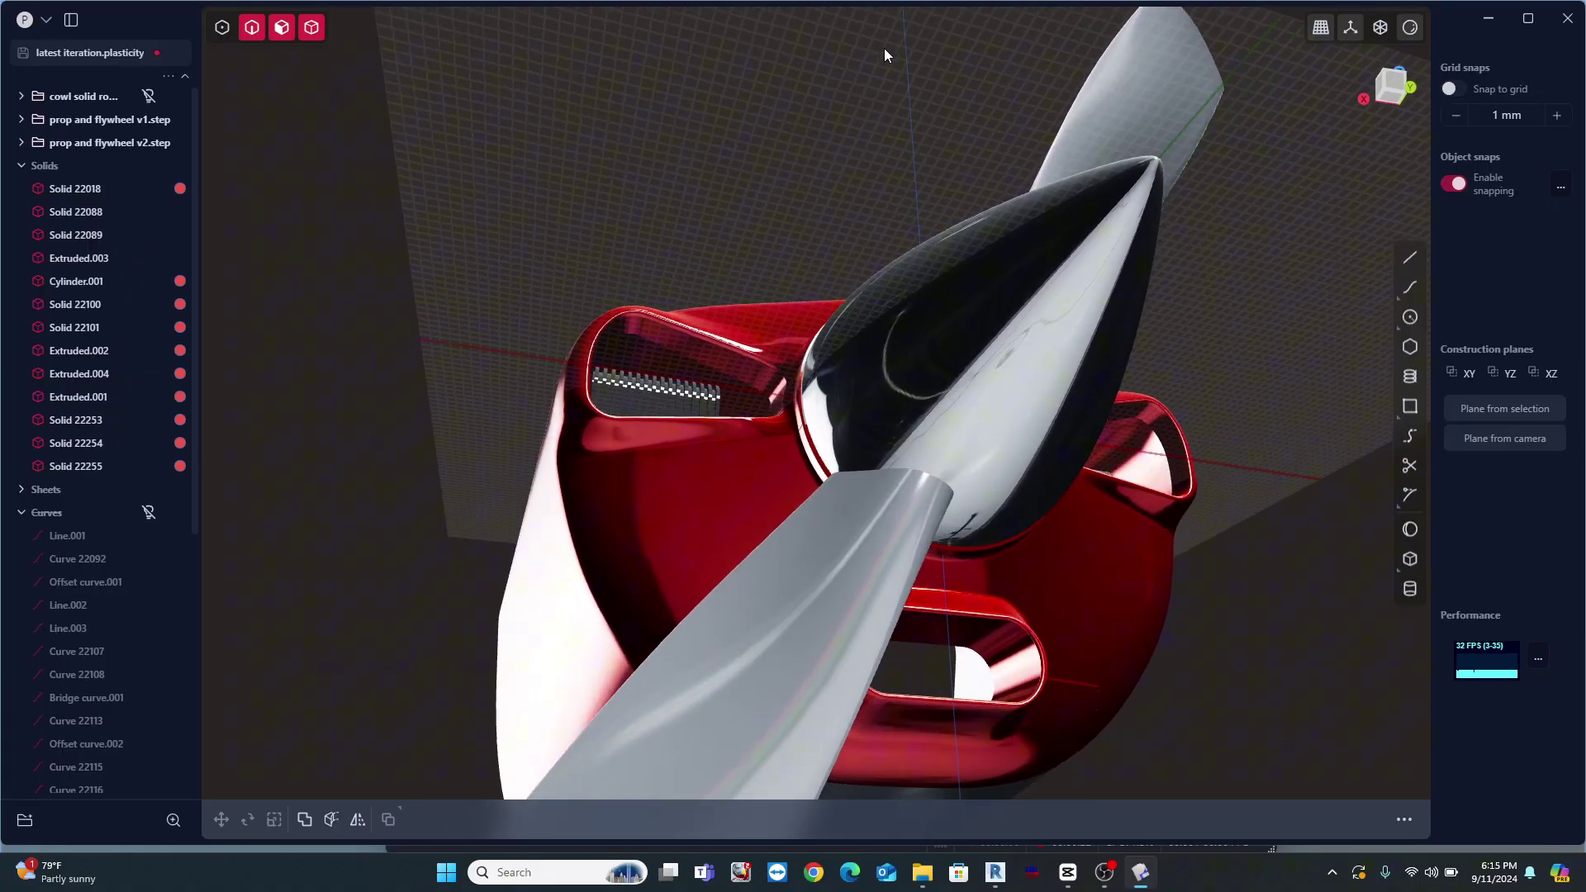
{"action": "middle_click_drag", "start_coordinate": [865, 56], "coordinate": [865, 100]}
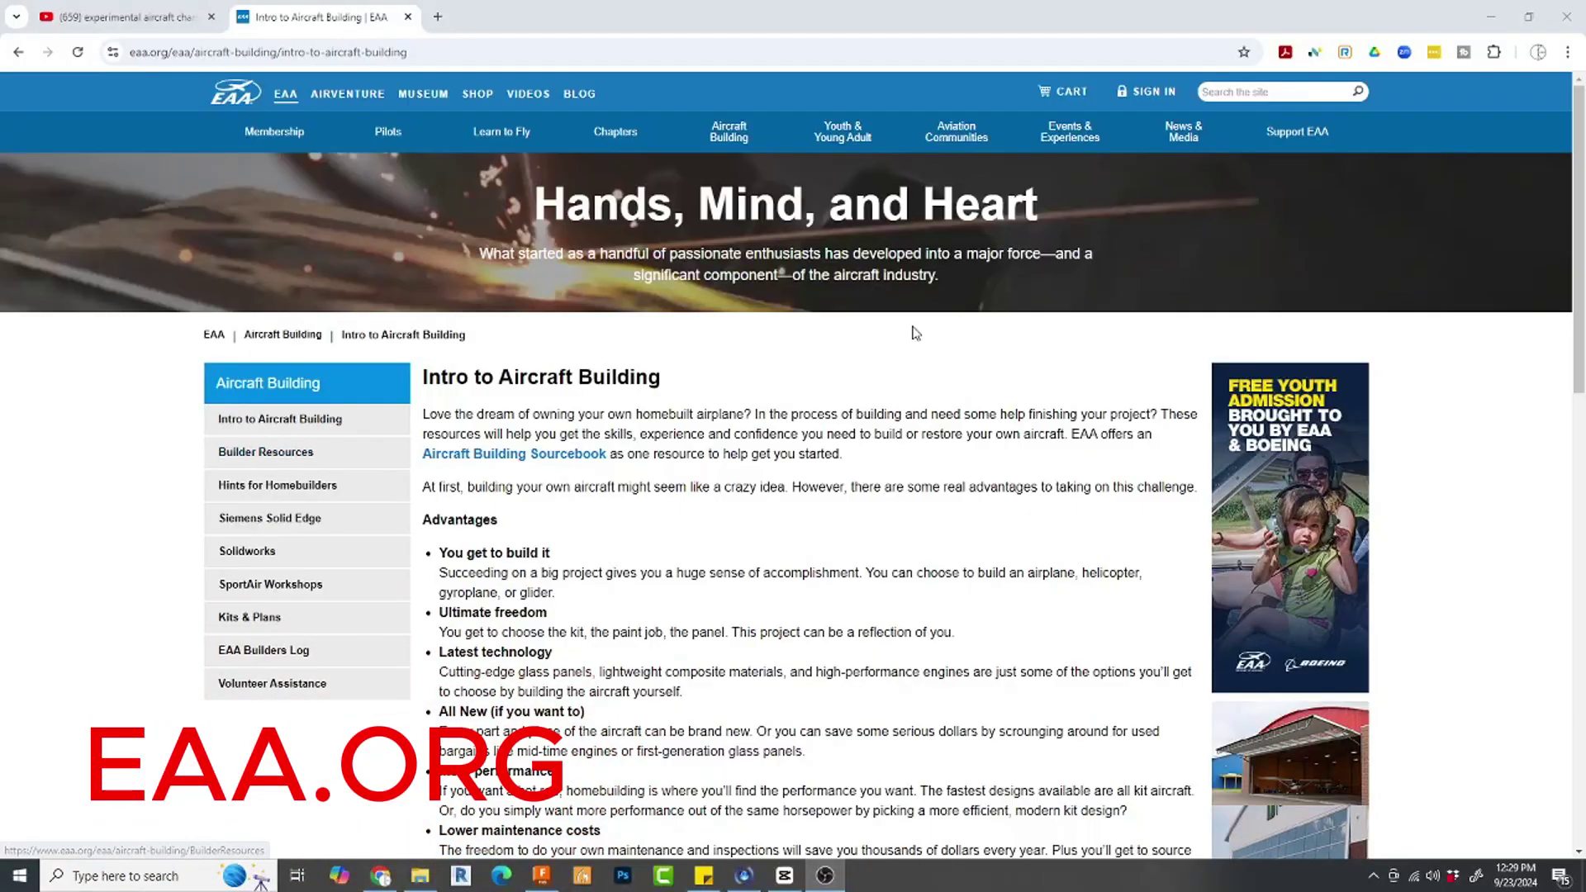
Switch to the EAA website, read the Intro to Aircraft Building page and open the AirVenture section
{"action": "scroll", "coordinate": [1375, 254], "scroll_direction": "down", "scroll_amount": 3}
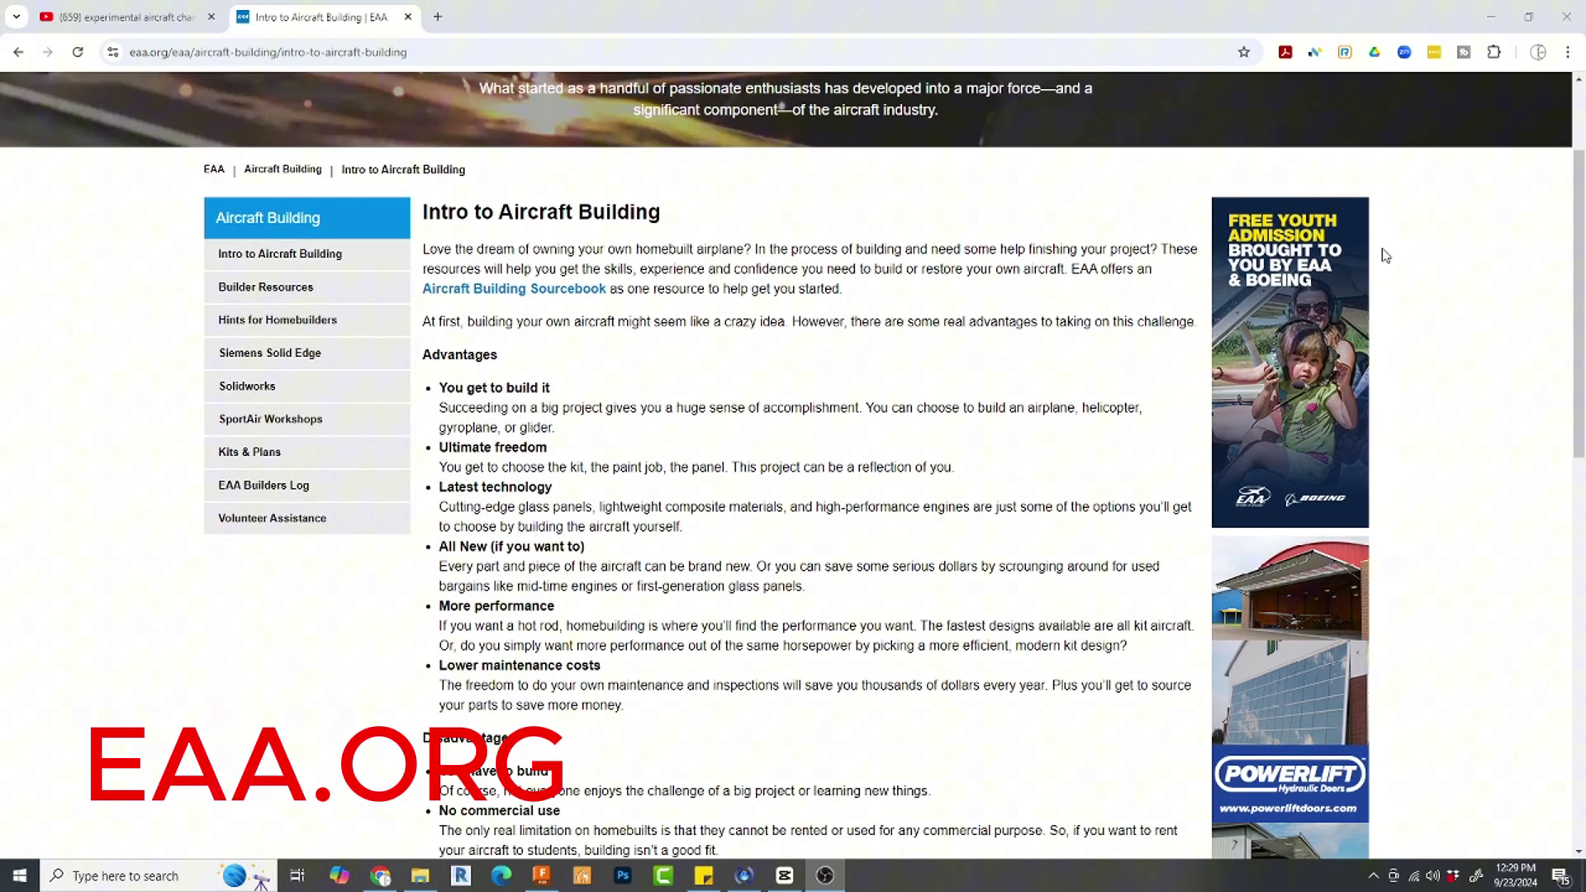
{"action": "scroll", "coordinate": [1385, 256], "scroll_direction": "down", "scroll_amount": 3}
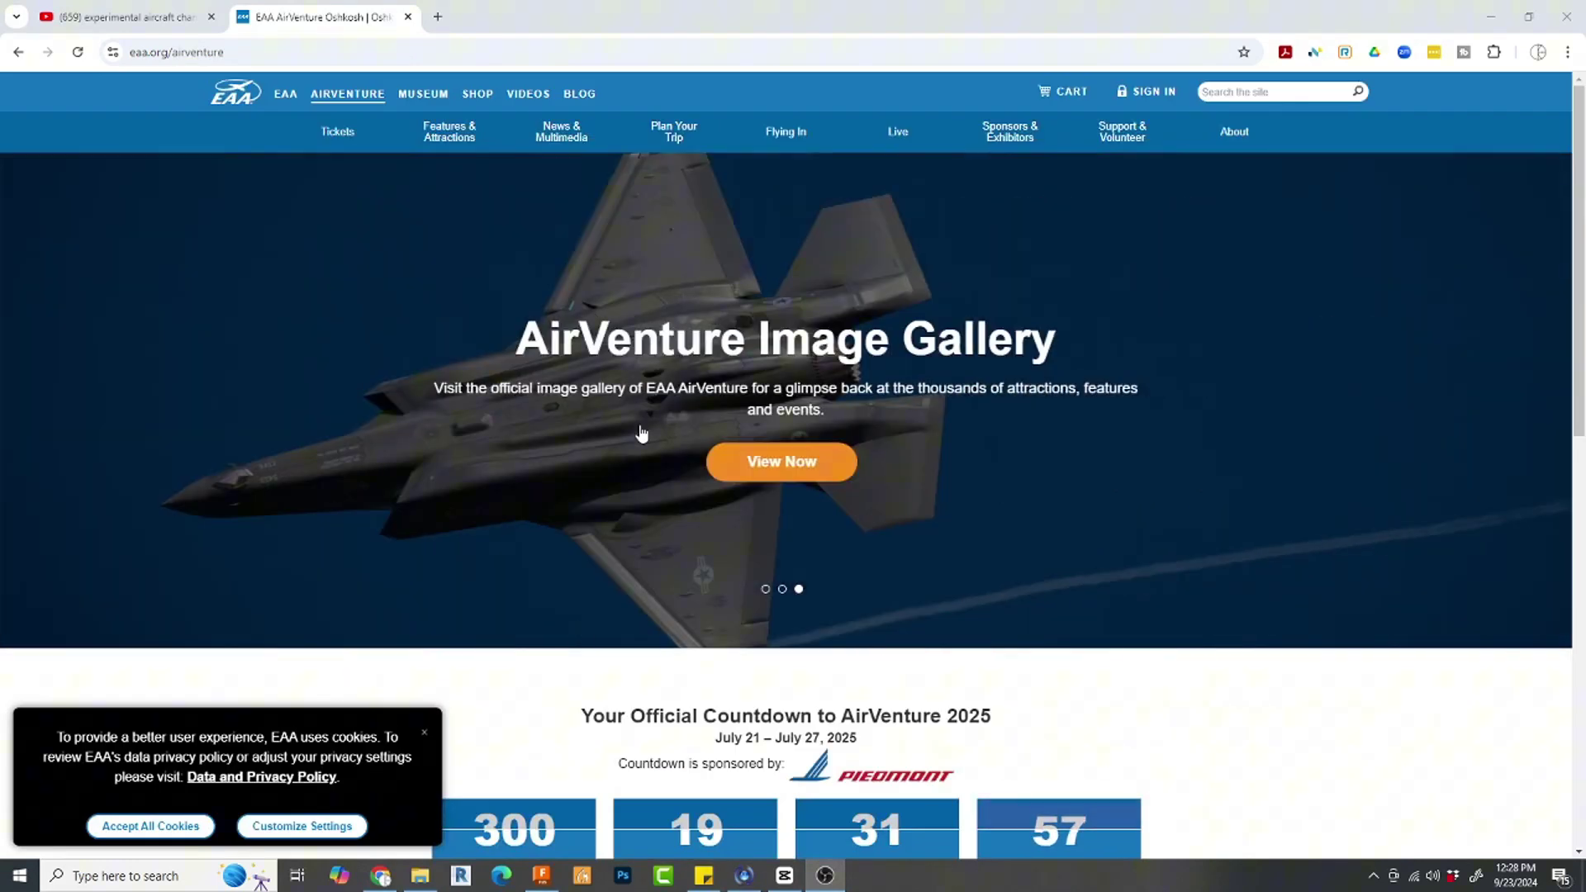
{"action": "left_click", "coordinate": [331, 95]}
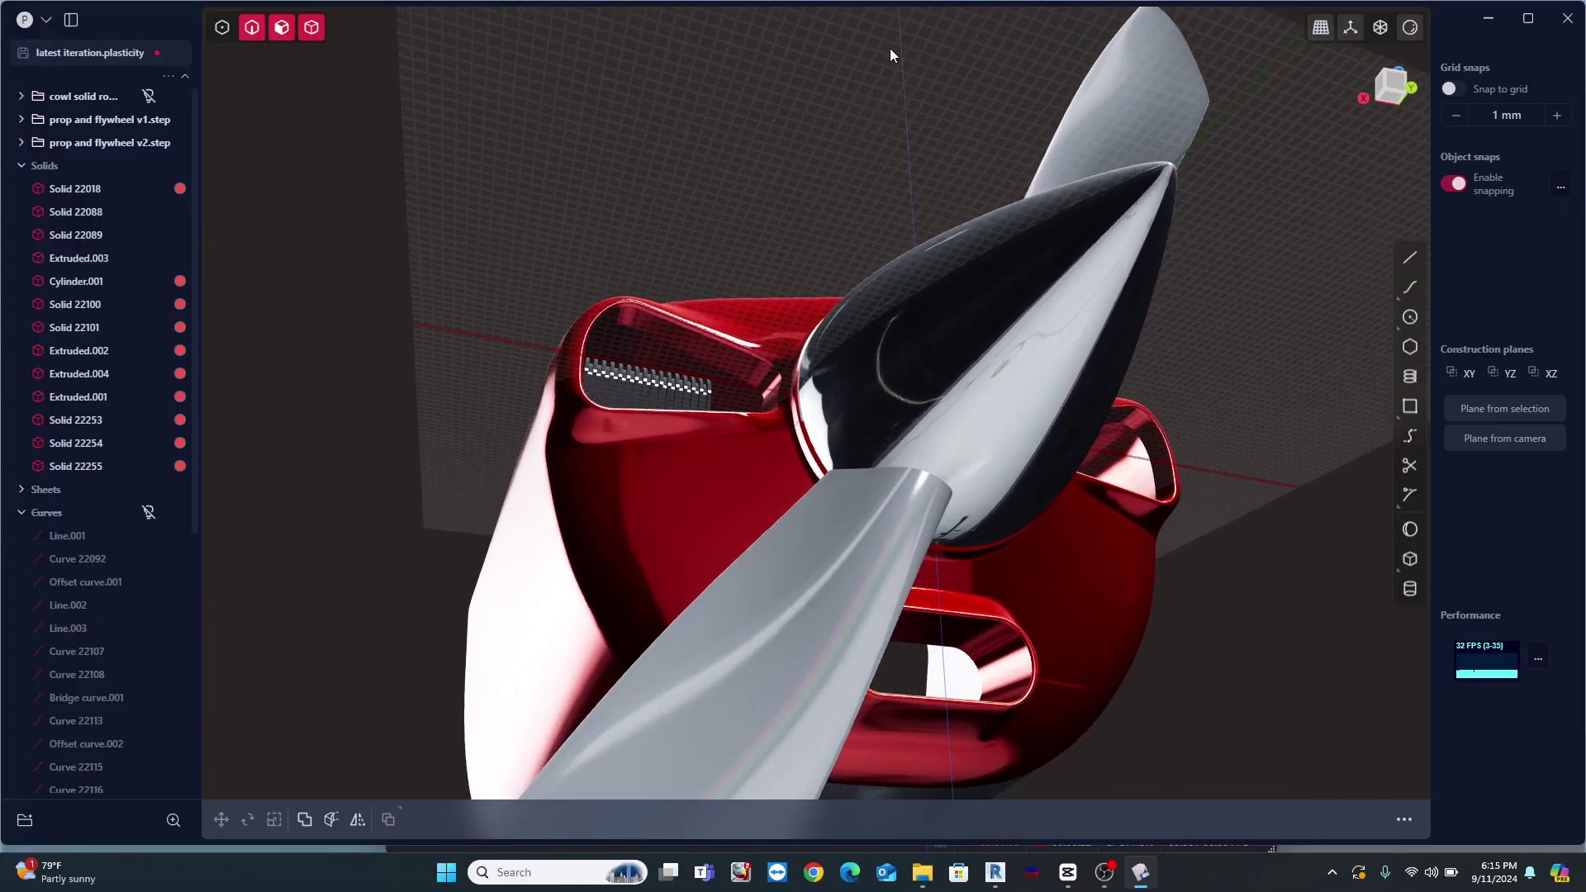
In Fusion, try to thicken the selected Body73 cowling surface by -3 mm on one side as a new body
{"action": "middle_click_drag", "start_coordinate": [891, 49], "coordinate": [863, 72]}
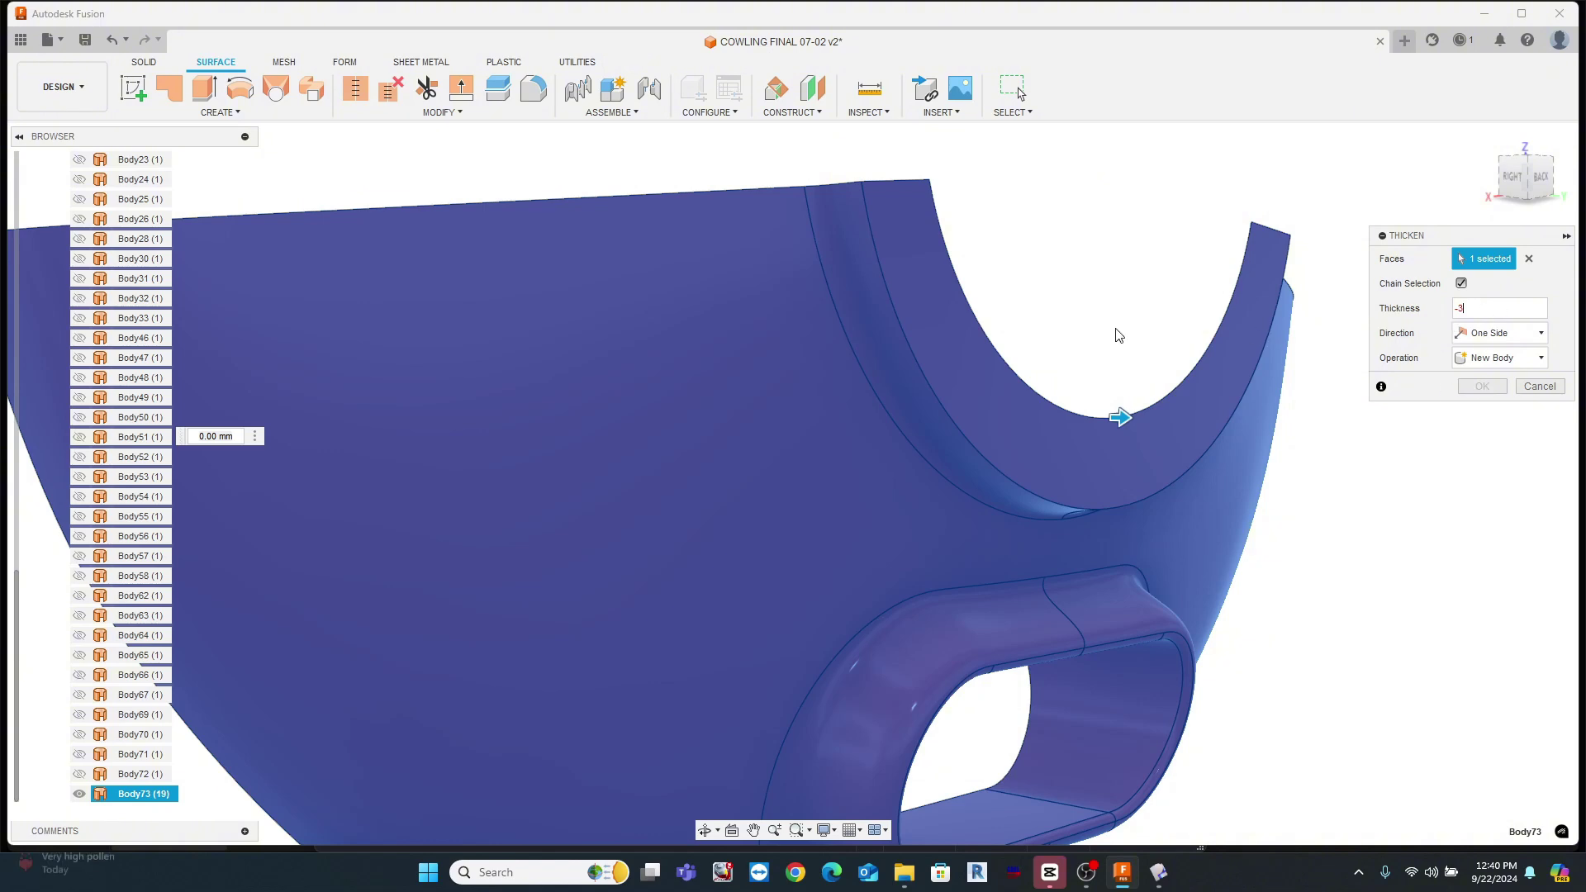
{"action": "key", "text": "Return"}
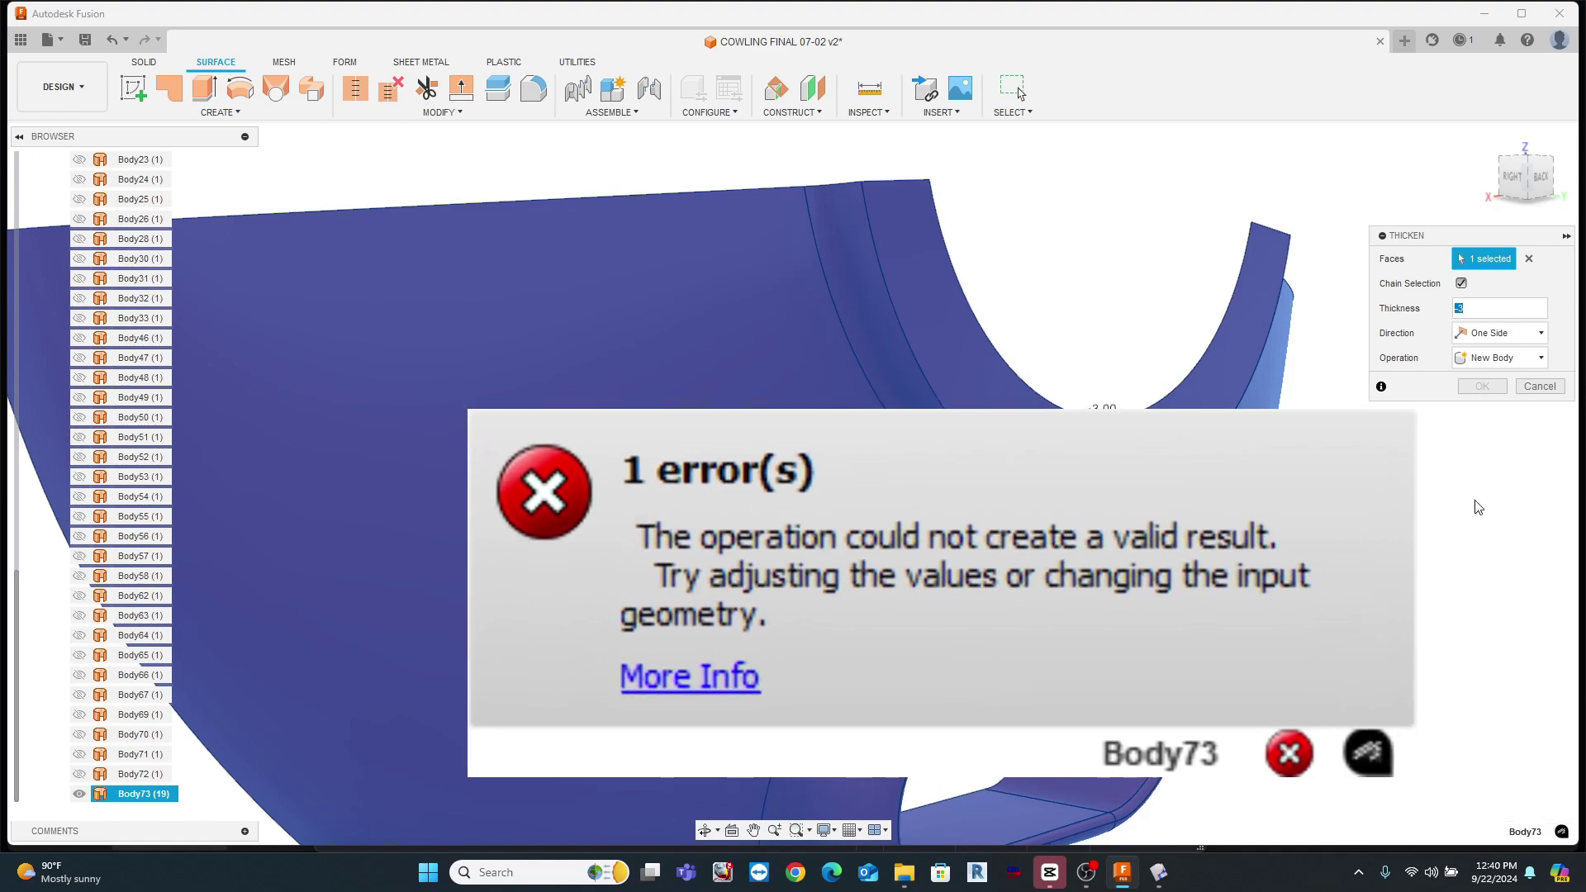
{"action": "left_click", "coordinate": [1539, 386]}
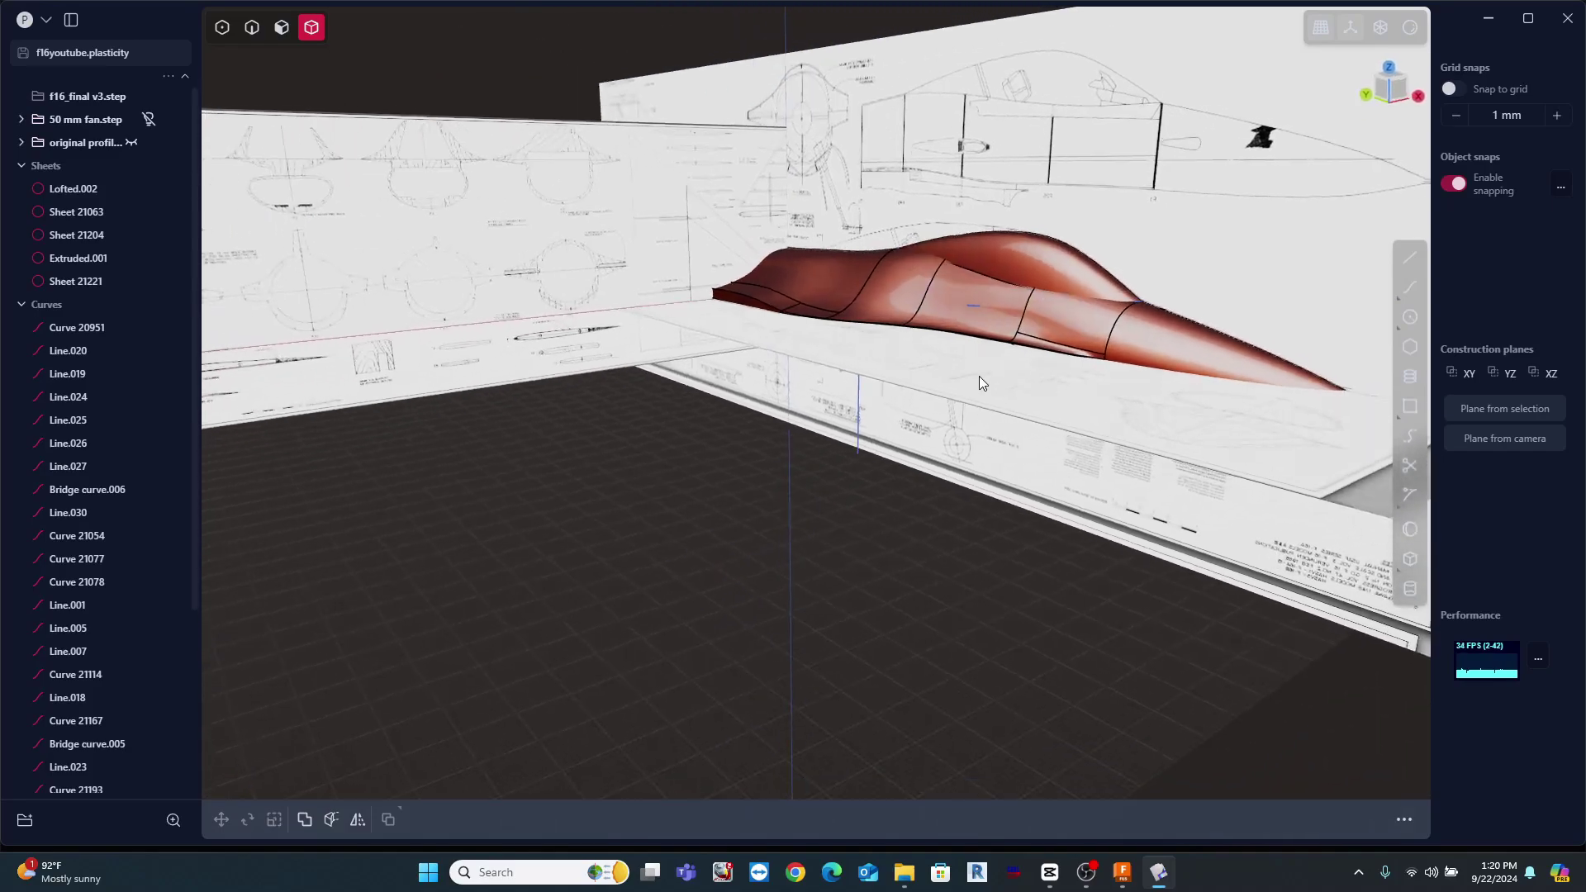
{"action": "middle_click_drag", "start_coordinate": [980, 375], "coordinate": [814, 413], "text": "shift"}
{"action": "scroll", "coordinate": [887, 410], "scroll_direction": "up", "scroll_amount": 3}
{"action": "middle_click_drag", "start_coordinate": [932, 368], "coordinate": [818, 402]}
{"action": "middle_click_drag", "start_coordinate": [564, 322], "coordinate": [678, 291]}
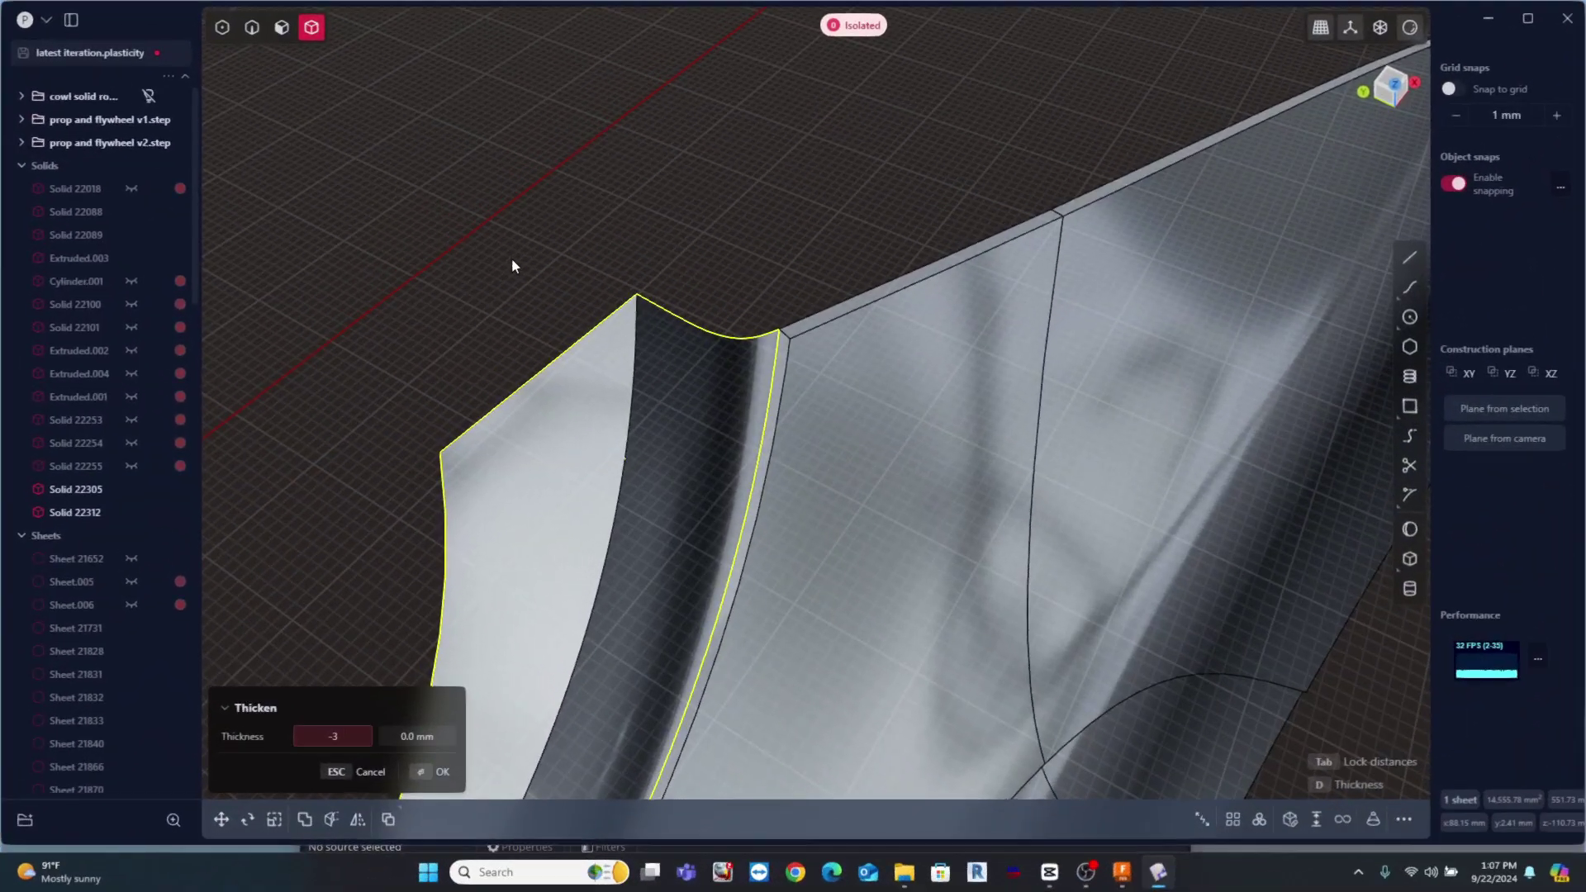
In Plasticity, thicken the selected curved cowling sheet by -3 mm and examine its edges against the neighbouring solids
{"action": "key", "text": "Return"}
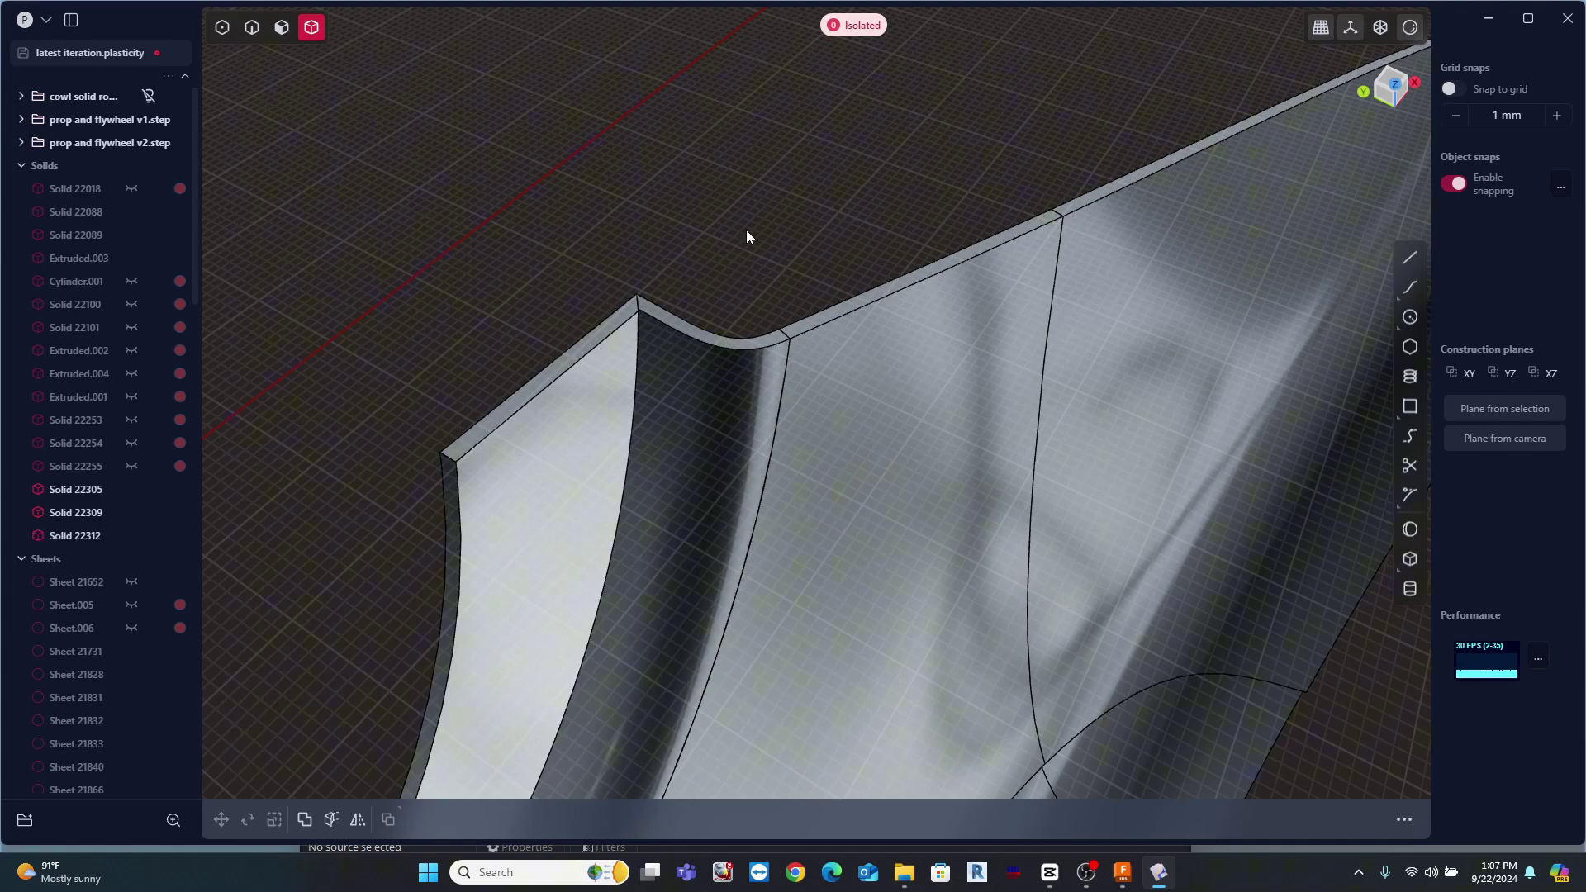
{"action": "middle_click_drag", "start_coordinate": [746, 230], "coordinate": [816, 420]}
{"action": "middle_click_drag", "start_coordinate": [819, 487], "coordinate": [1018, 160], "text": "shift"}
{"action": "middle_click_drag", "start_coordinate": [815, 424], "coordinate": [795, 397]}
{"action": "scroll", "coordinate": [512, 392], "scroll_direction": "up", "scroll_amount": 6}
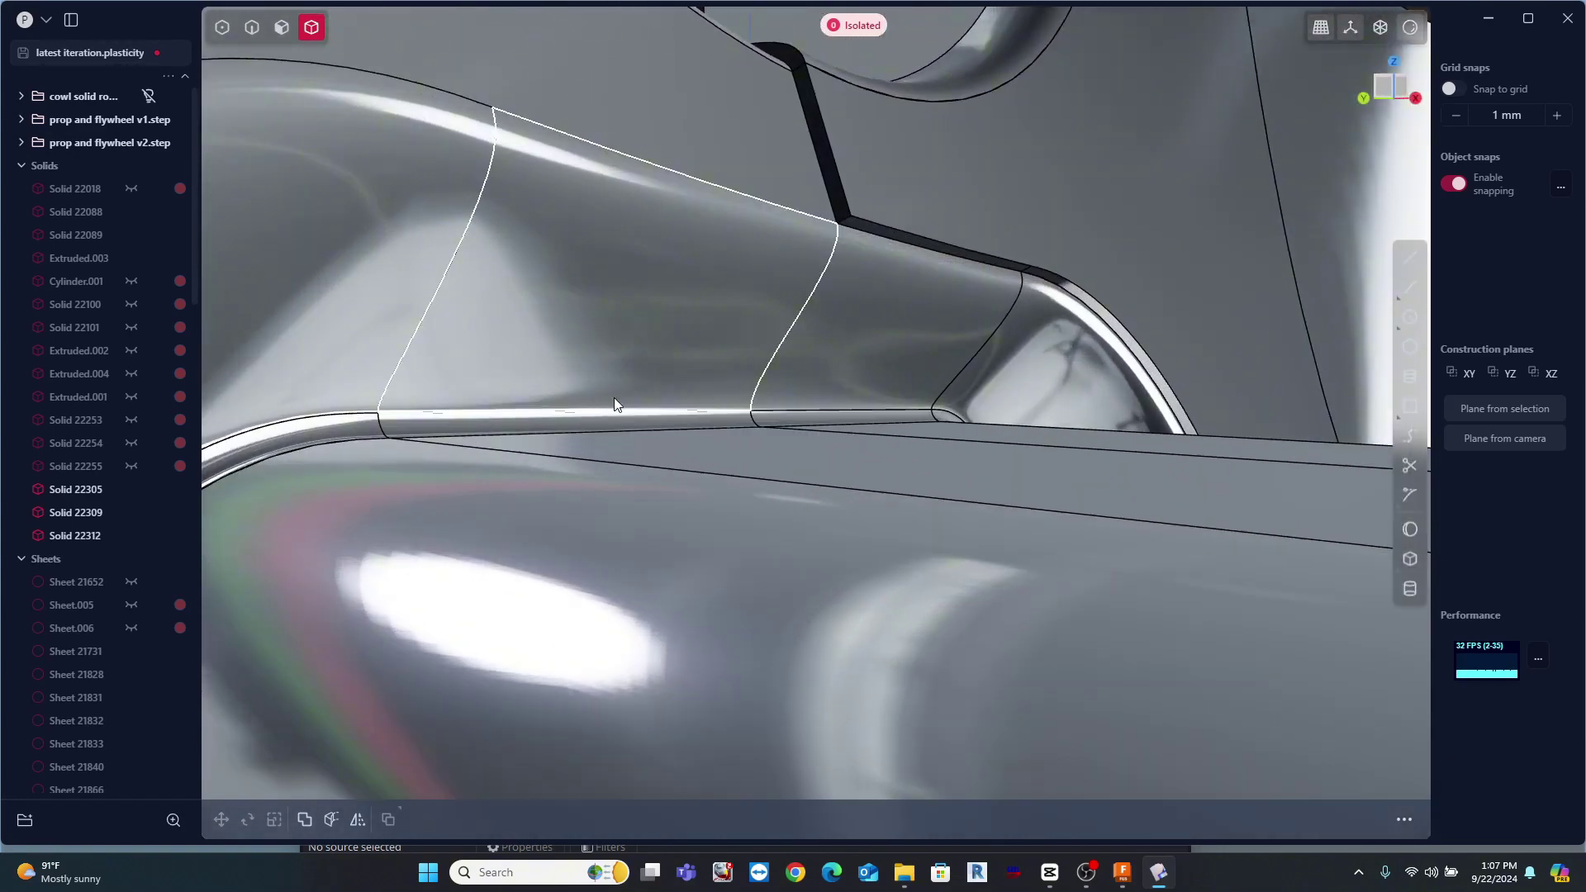
{"action": "middle_click_drag", "start_coordinate": [614, 404], "coordinate": [705, 454]}
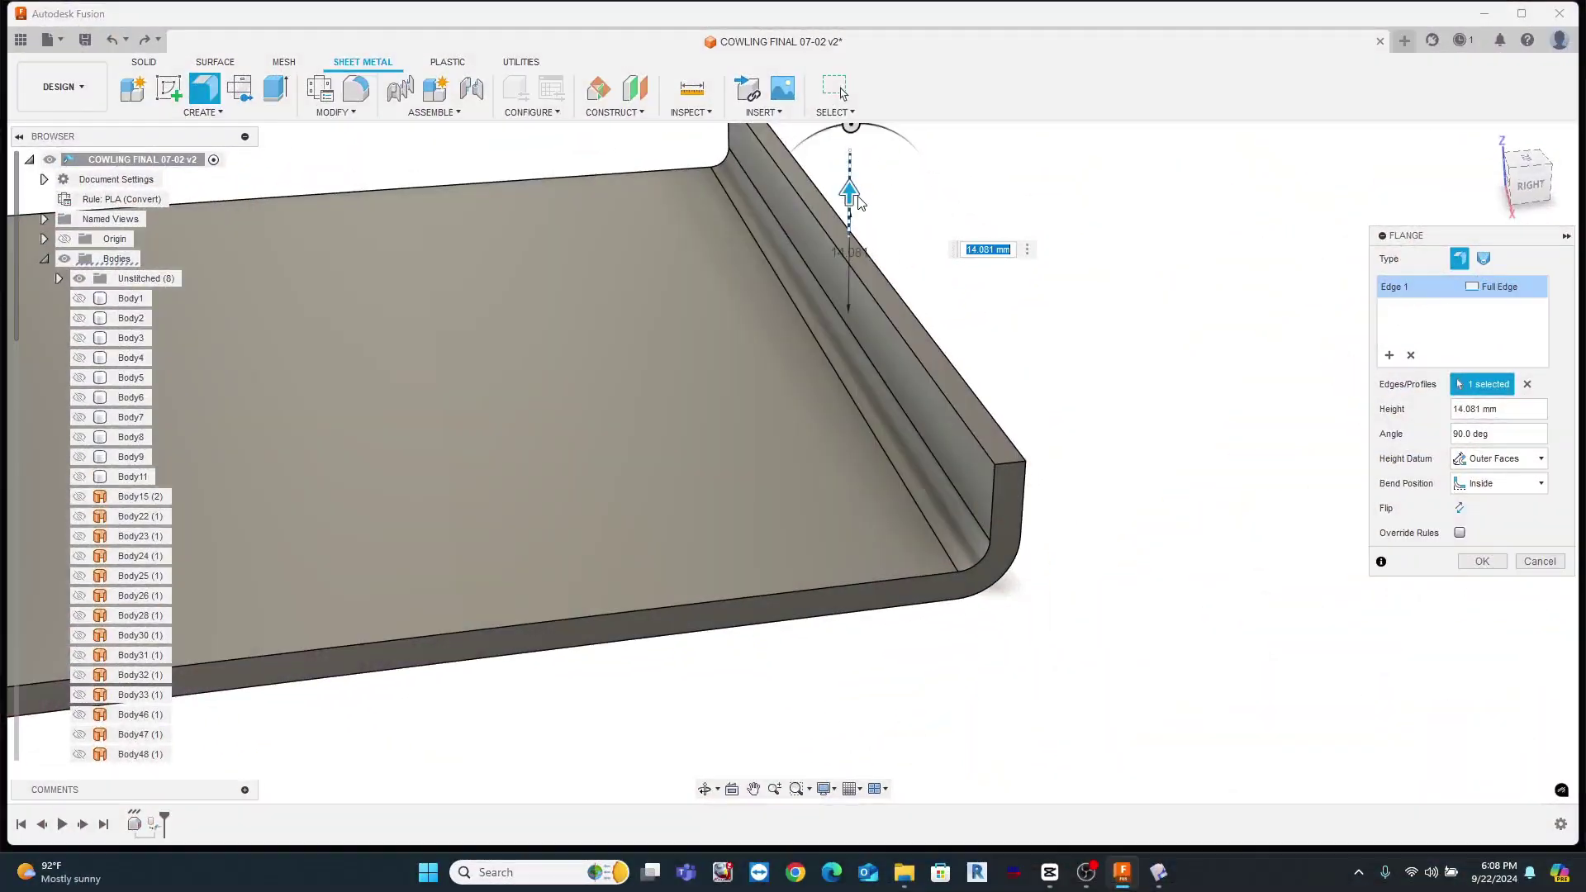
In Fusion, create a 90° sheet metal flange about 41.55 mm high along the base plate's edge
{"action": "middle_click_drag", "start_coordinate": [951, 190], "coordinate": [885, 273]}
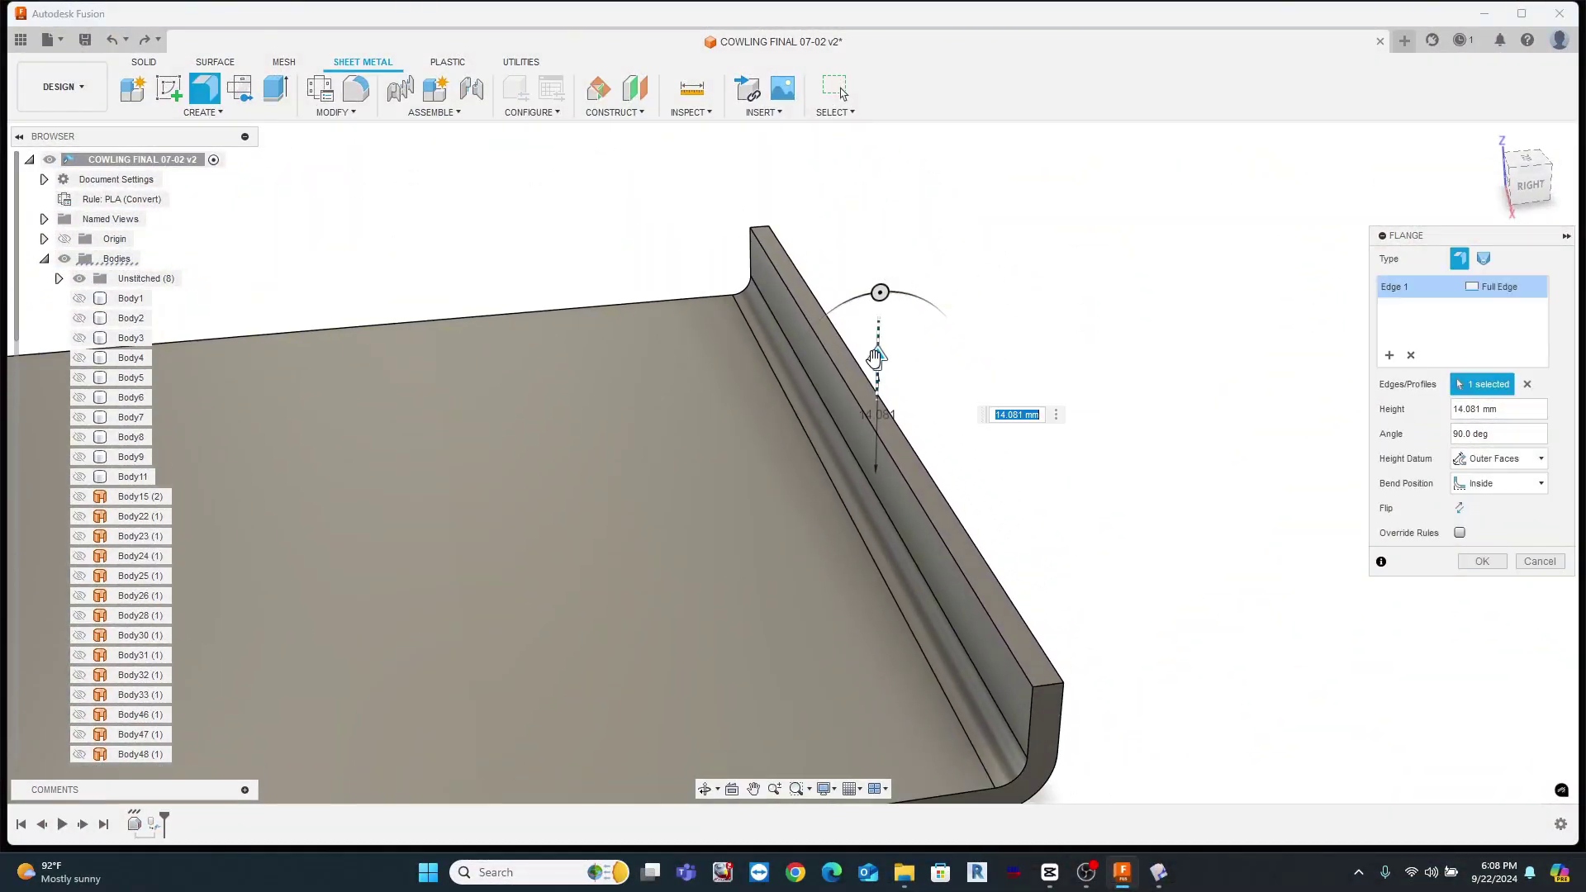
{"action": "left_click_drag", "start_coordinate": [876, 357], "coordinate": [847, 138]}
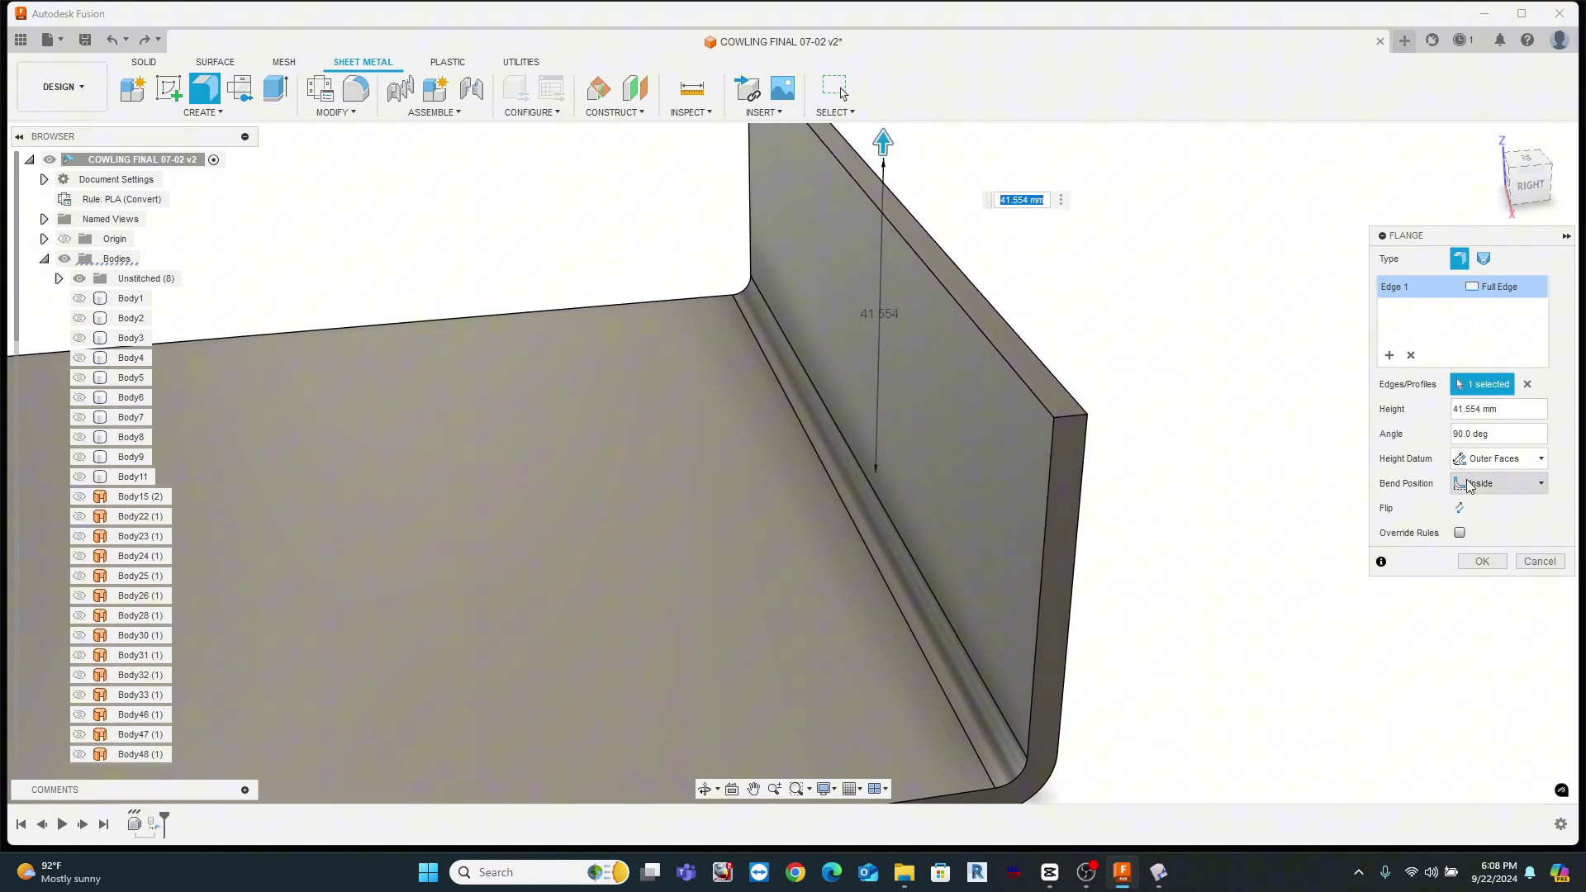
{"action": "left_click", "coordinate": [1483, 561]}
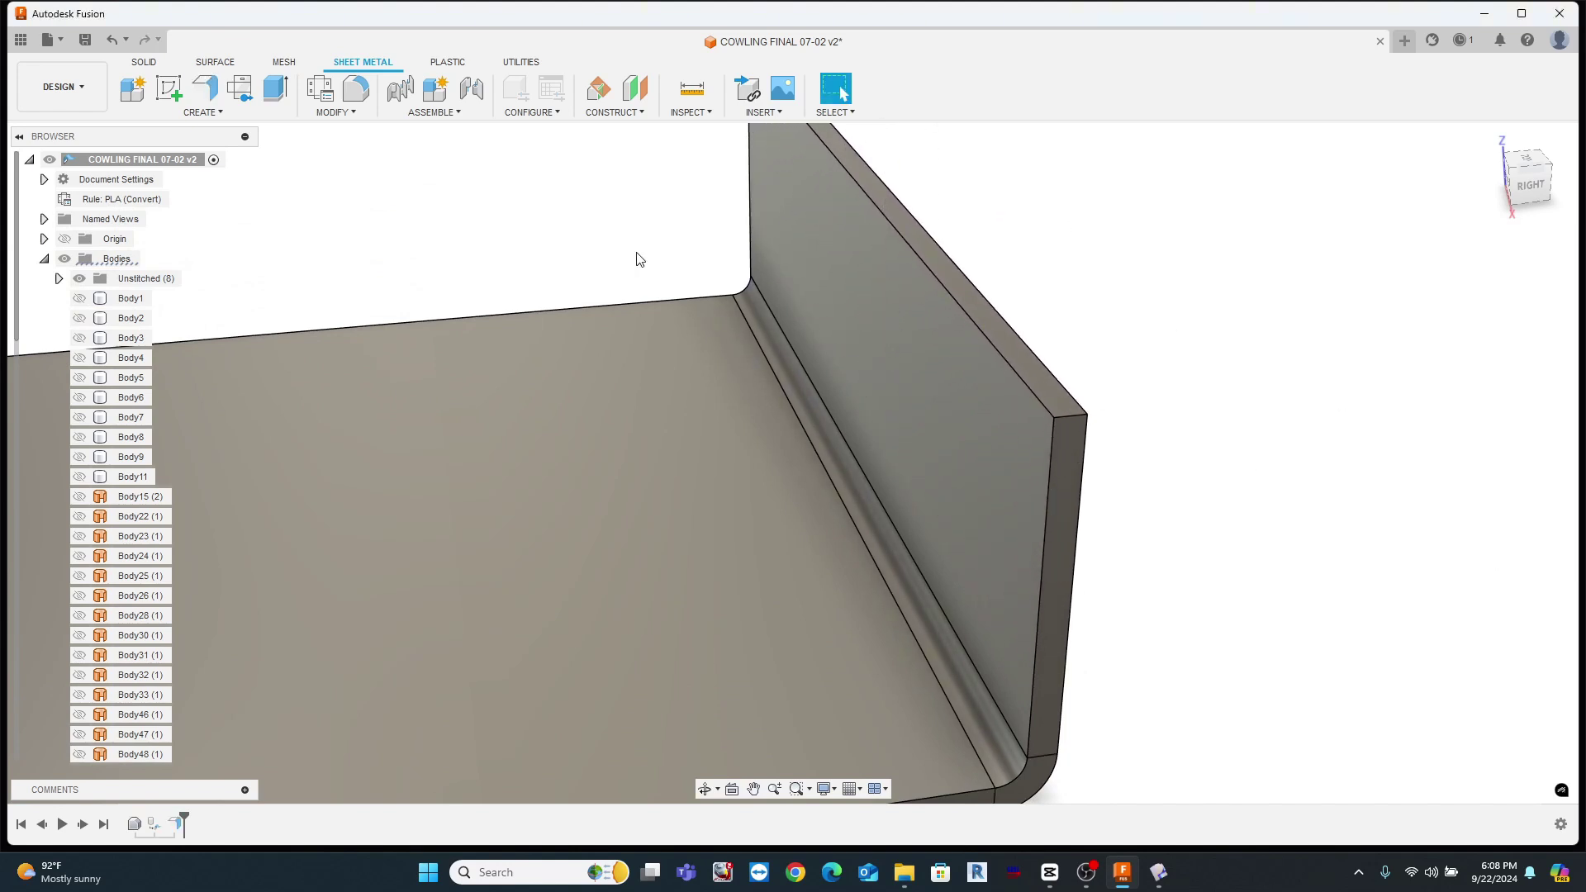
Add a second flange from the vertical end edge of the upright flange, extending back along the base plate
{"action": "left_click", "coordinate": [205, 88]}
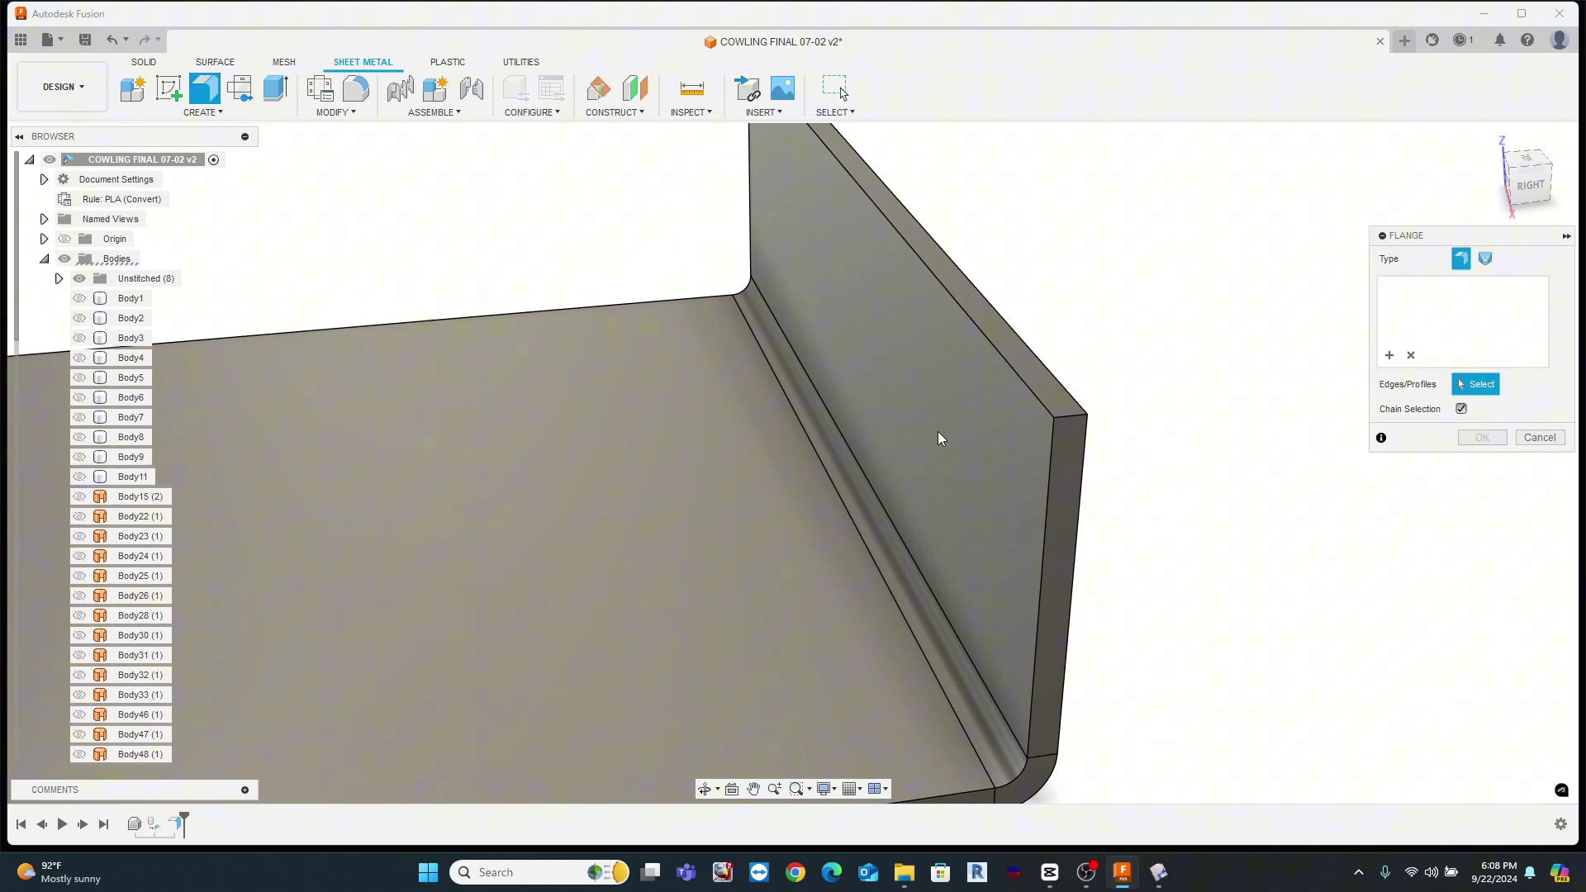
{"action": "left_click", "coordinate": [1046, 512]}
{"action": "middle_click_drag", "start_coordinate": [1023, 603], "coordinate": [1011, 459]}
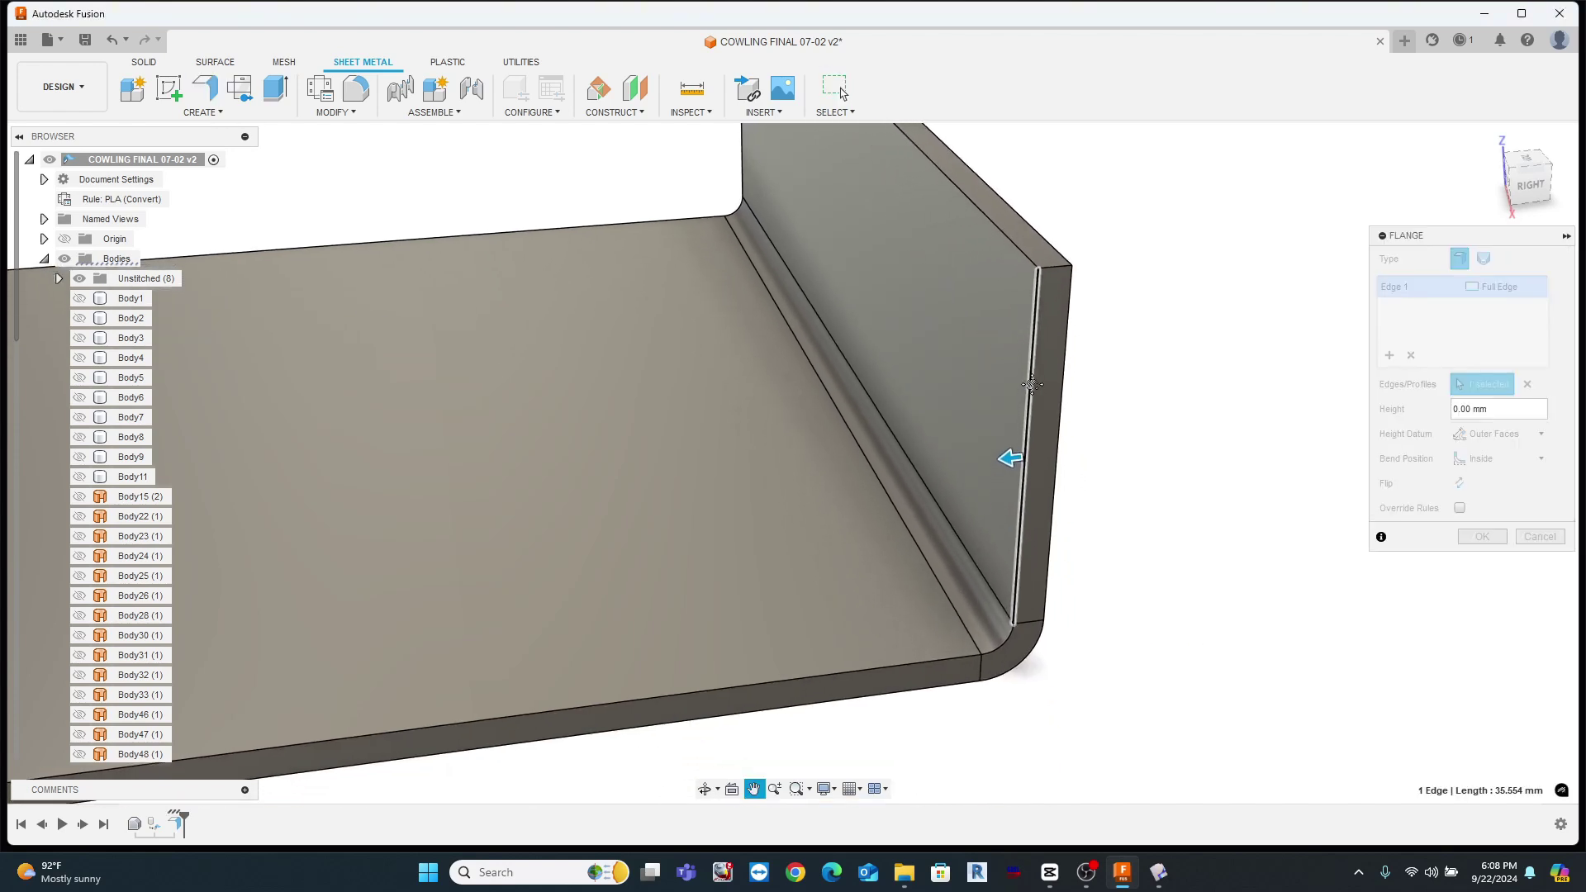
{"action": "left_click_drag", "start_coordinate": [1009, 460], "coordinate": [522, 565]}
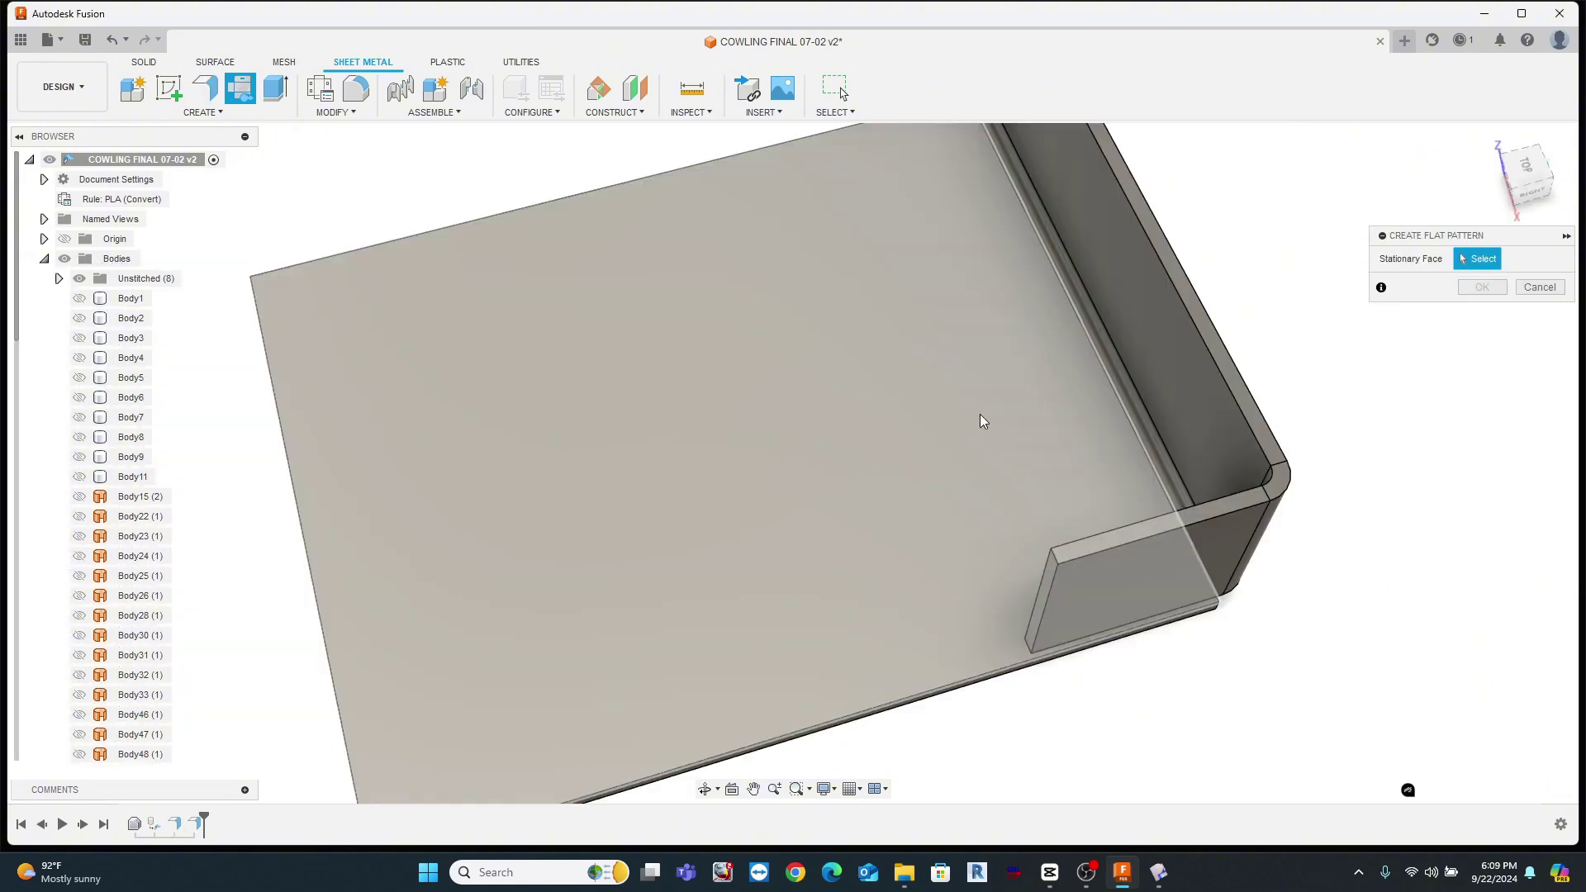
Create a flat pattern with the large base face stationary, check the corner relief and return to the folded part
{"action": "left_click", "coordinate": [980, 414]}
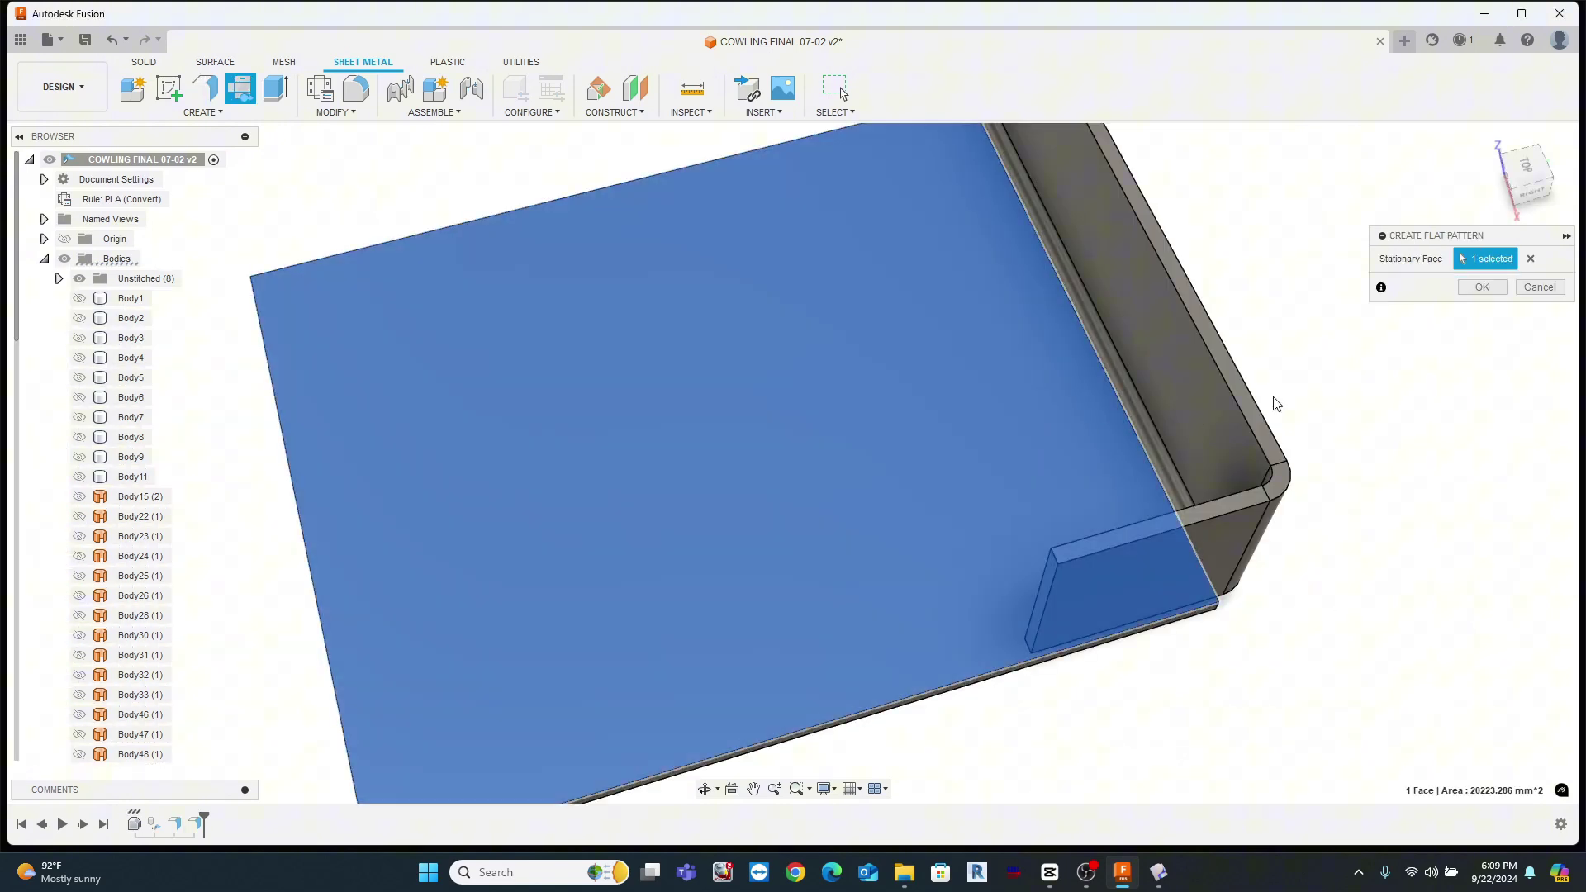
{"action": "left_click", "coordinate": [1482, 289]}
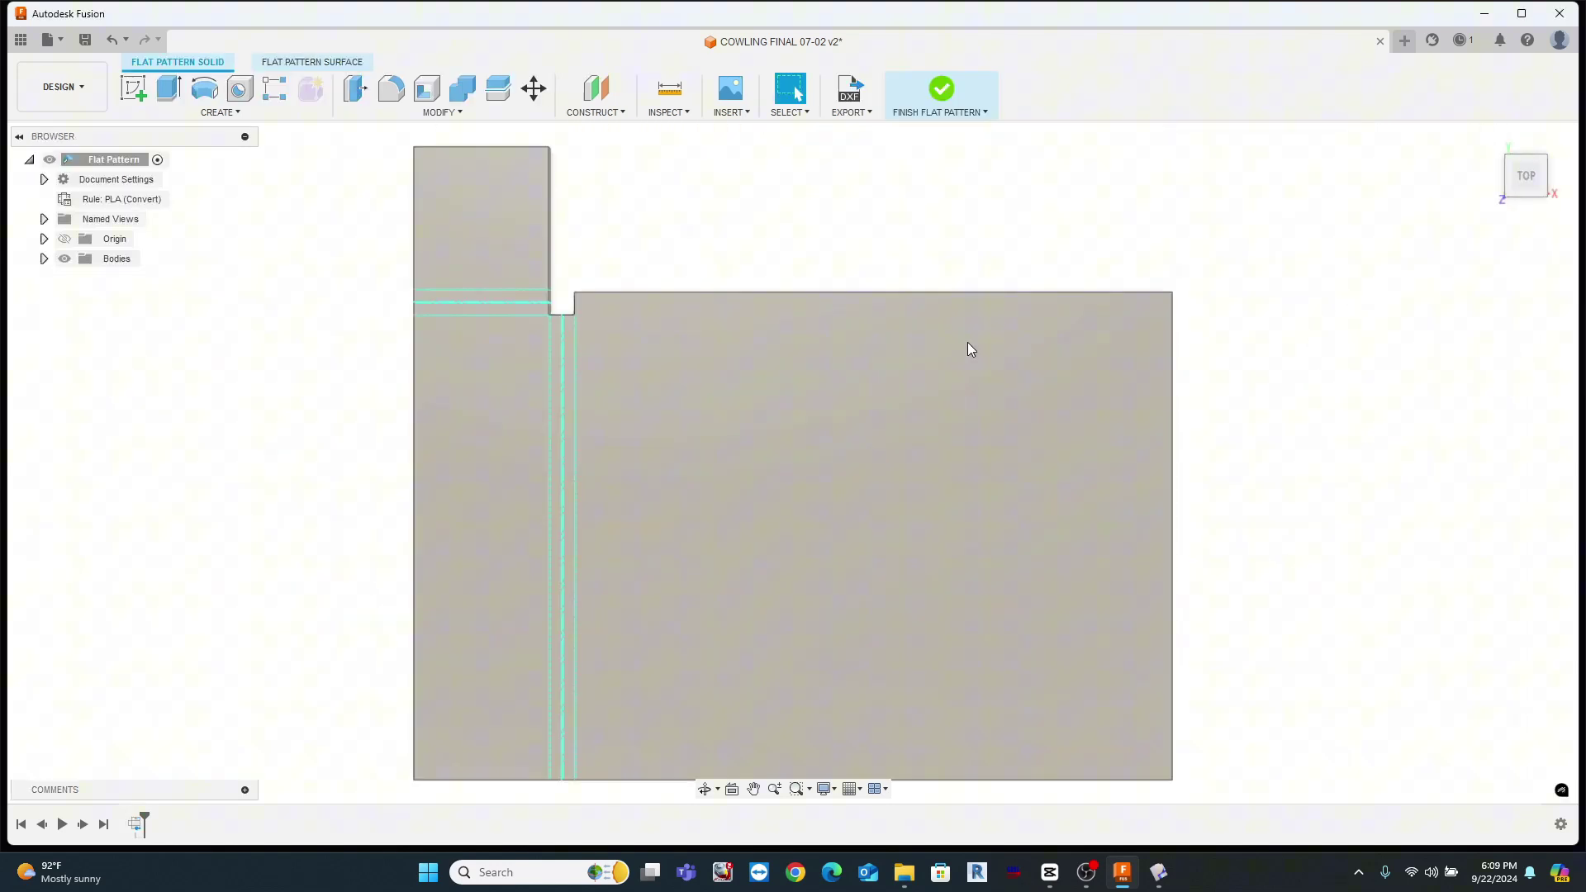
{"action": "middle_click_drag", "start_coordinate": [609, 299], "coordinate": [805, 343]}
{"action": "scroll", "coordinate": [800, 351], "scroll_direction": "up", "scroll_amount": 4}
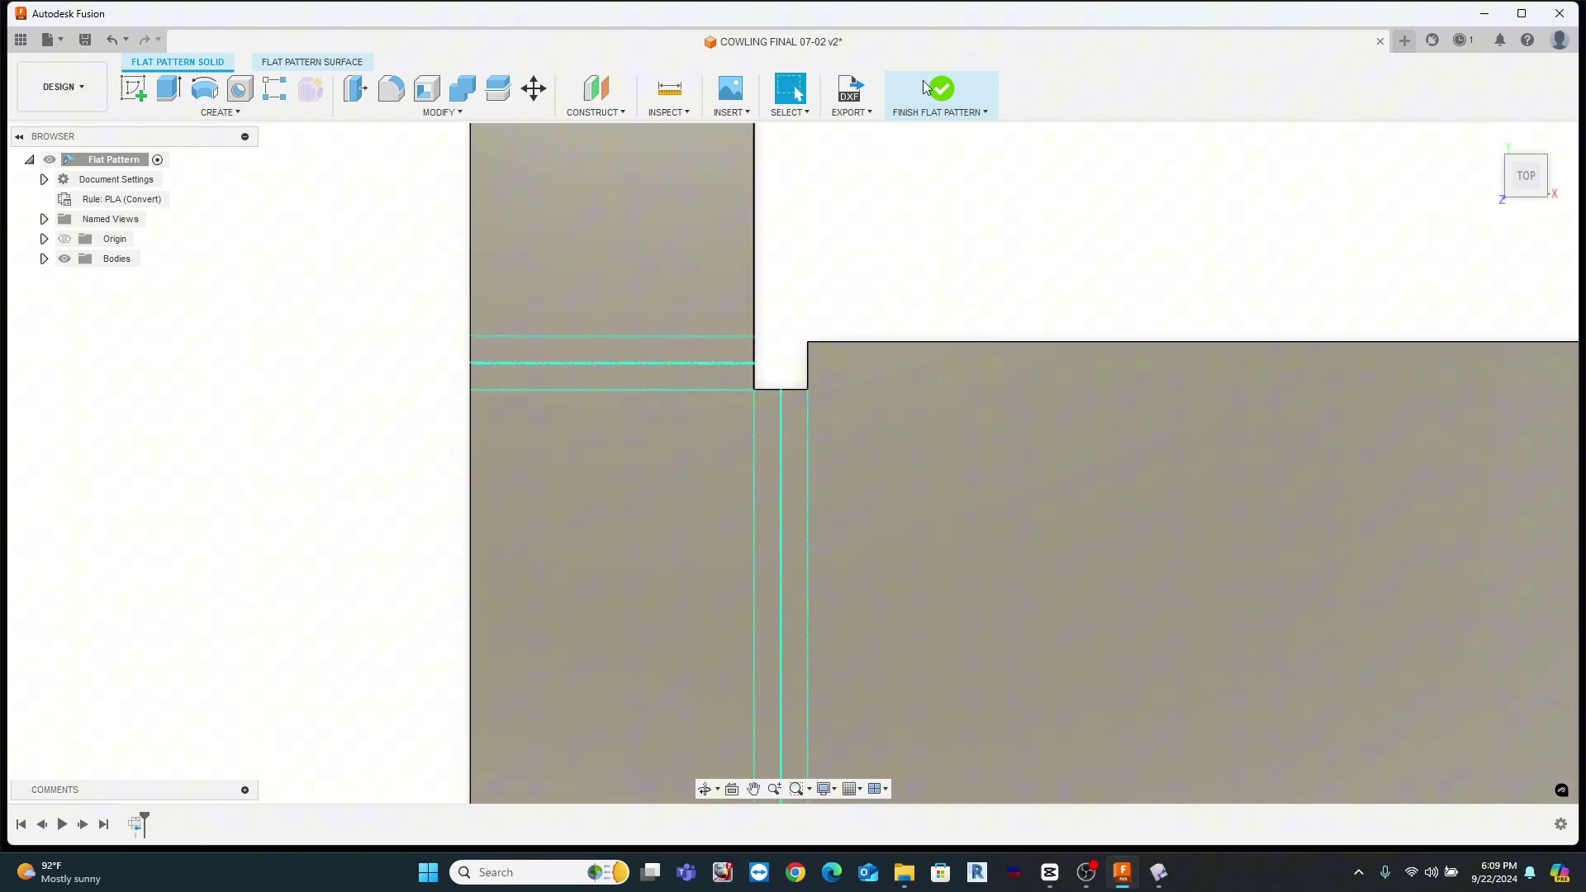
{"action": "left_click", "coordinate": [947, 96]}
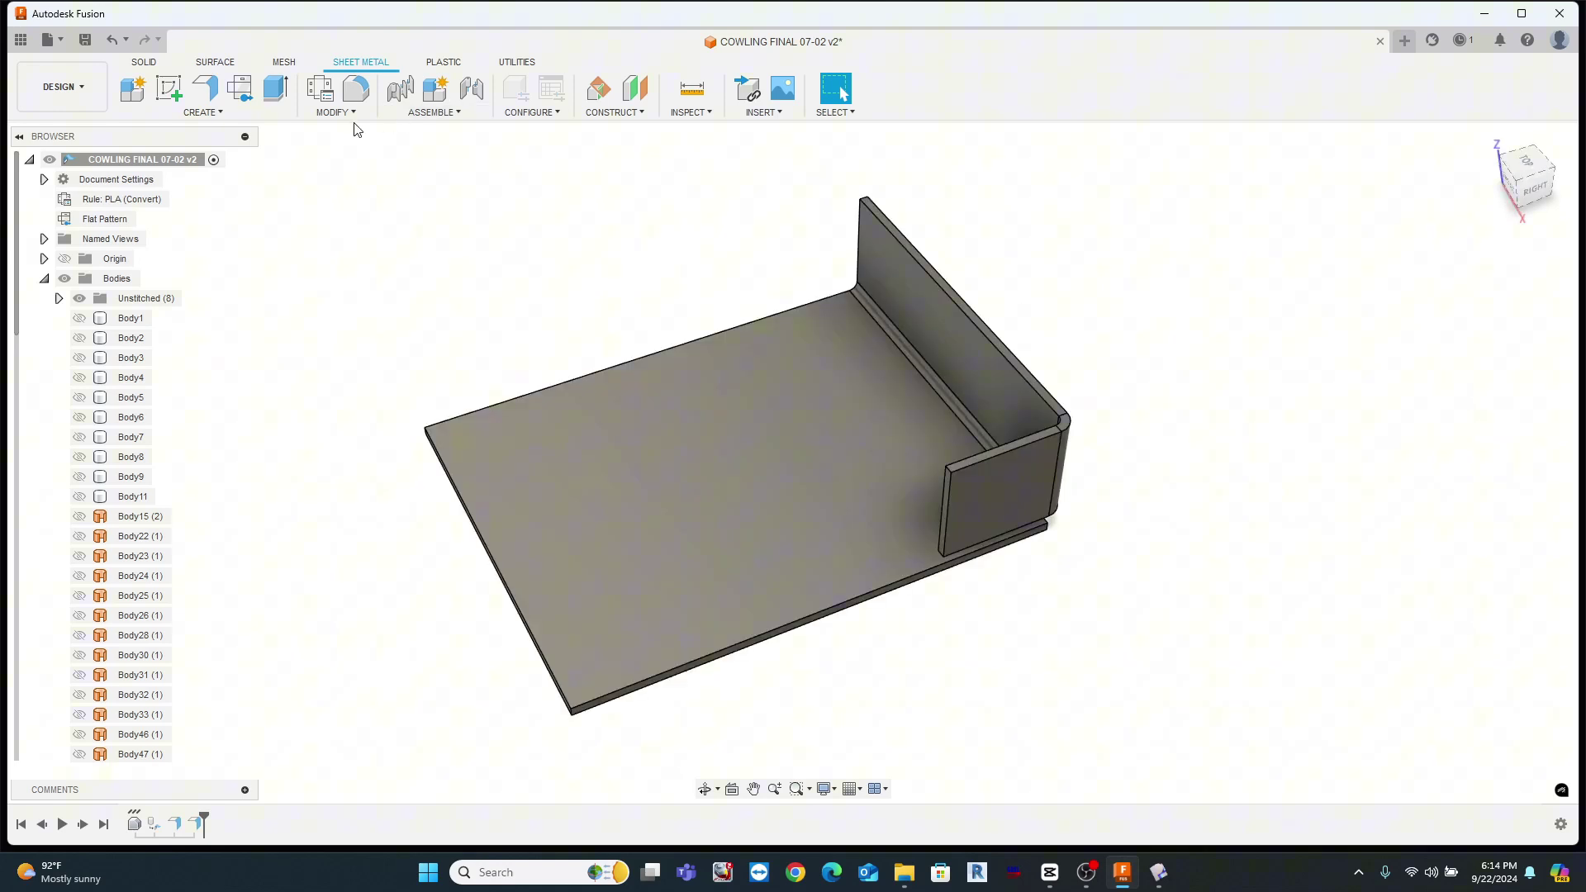
Review the CORRUGATED rule in the sheet metal rules library, including its bend and corner conditions
{"action": "left_click", "coordinate": [322, 91]}
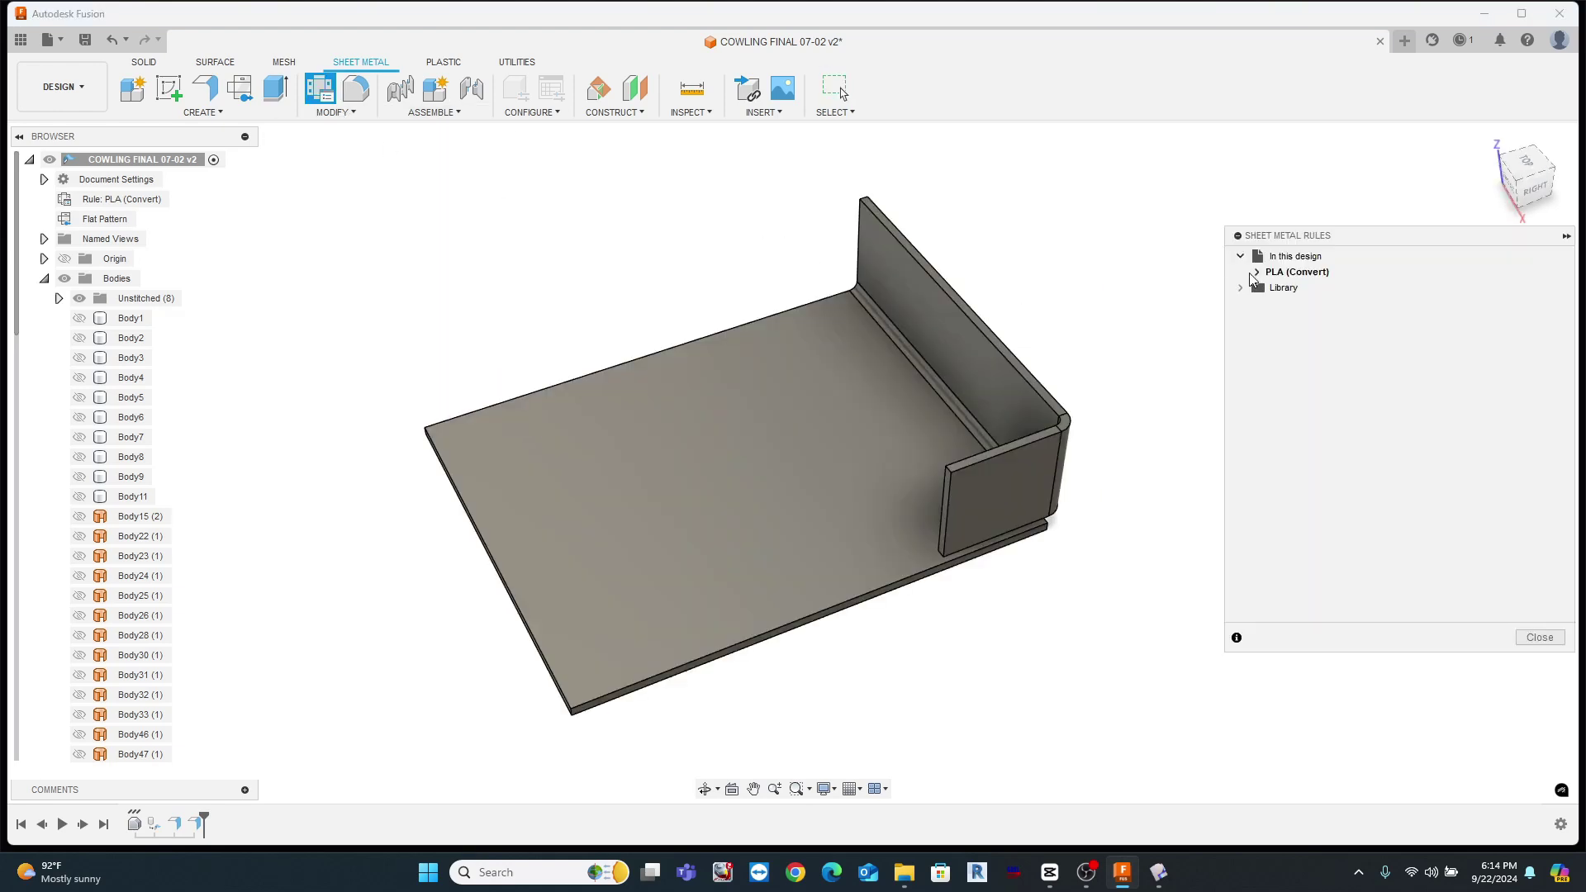
{"action": "left_click", "coordinate": [1241, 289]}
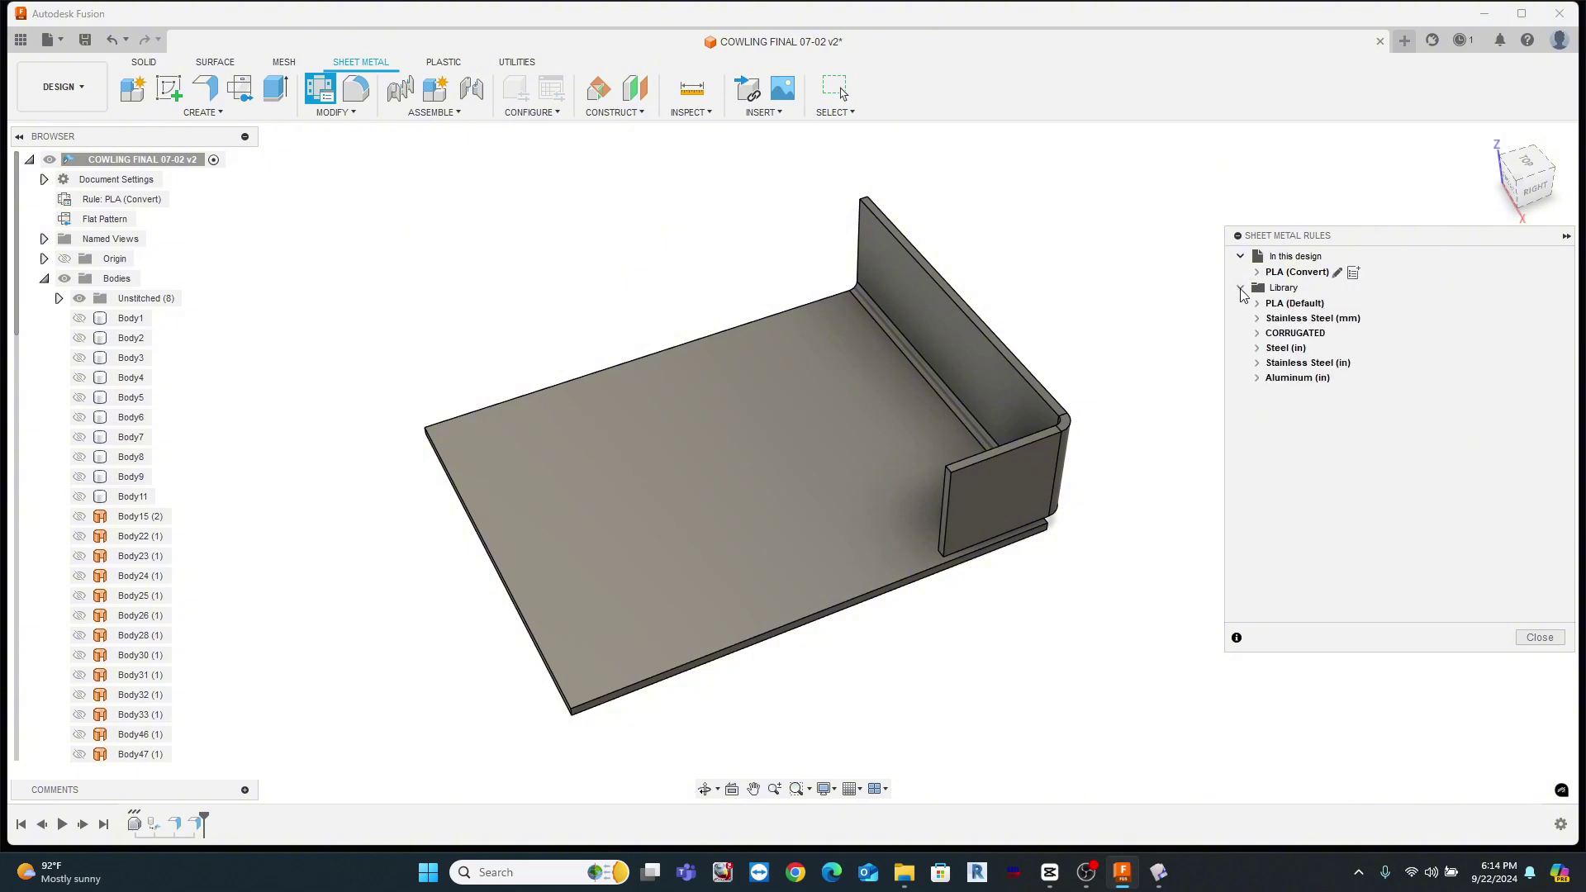
{"action": "left_click", "coordinate": [1258, 334]}
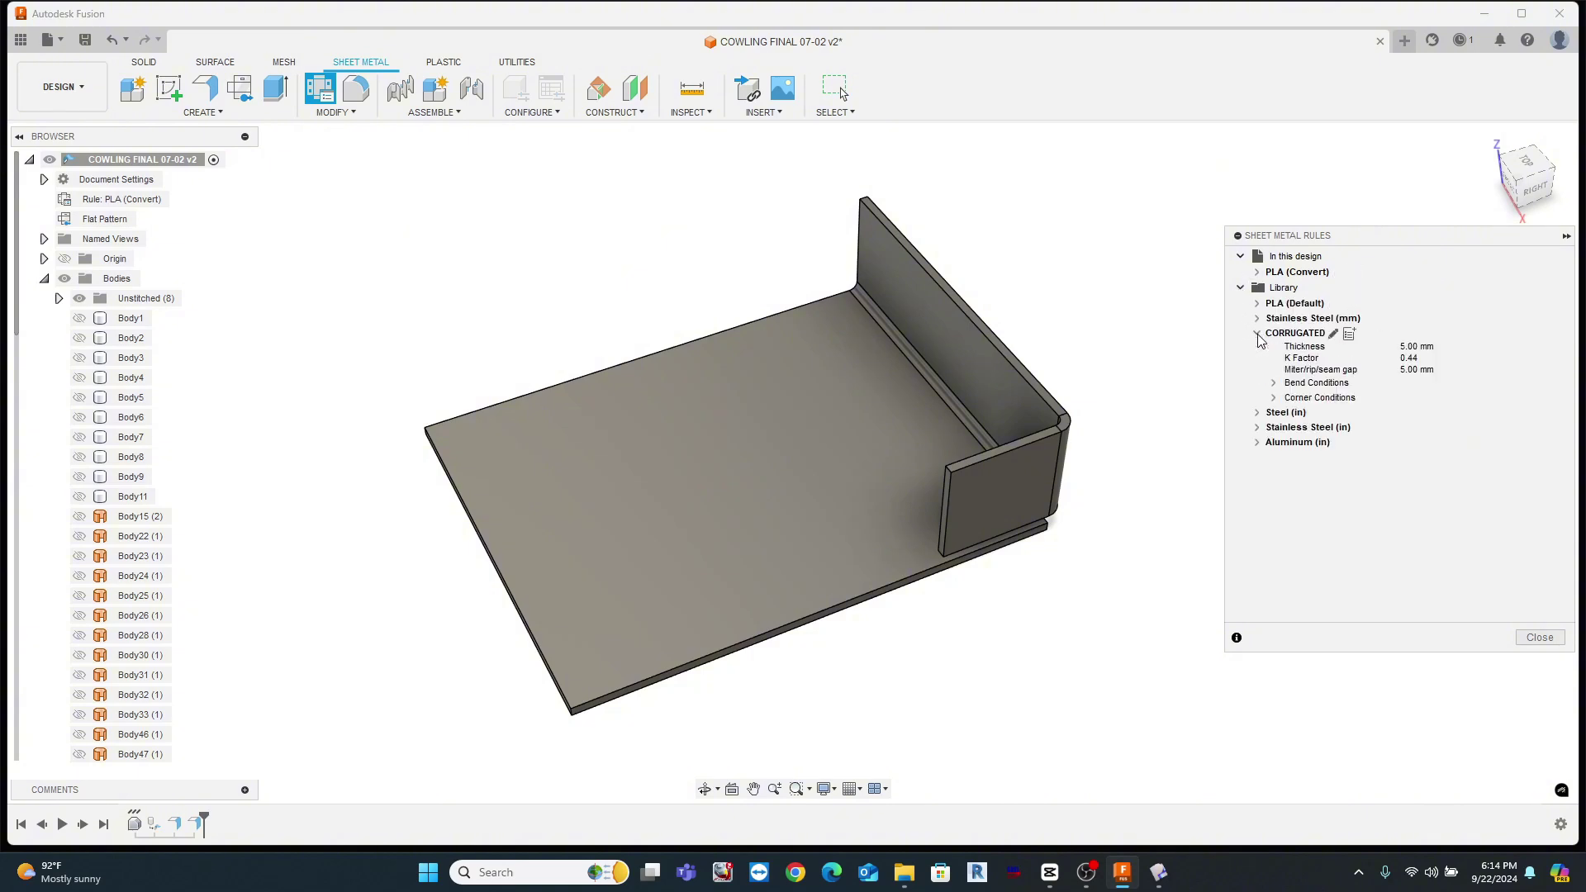
{"action": "left_click", "coordinate": [1275, 383]}
{"action": "left_click", "coordinate": [1273, 457]}
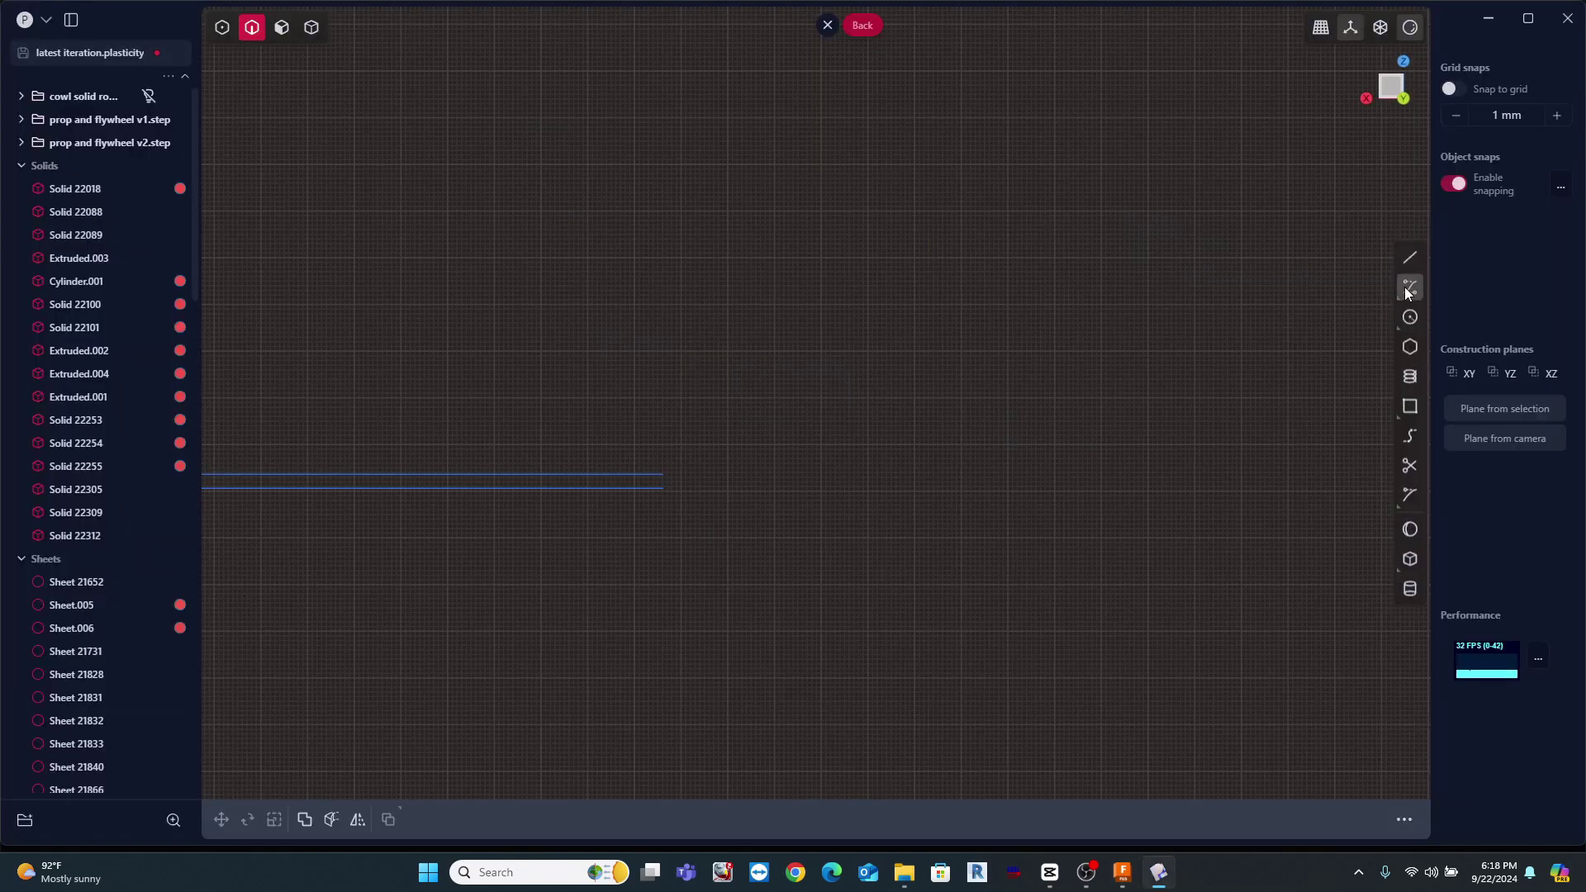
In Plasticity, draw a control-point curve about 145 mm long sweeping upward from the upper horizontal line's end
{"action": "left_click", "coordinate": [1409, 289]}
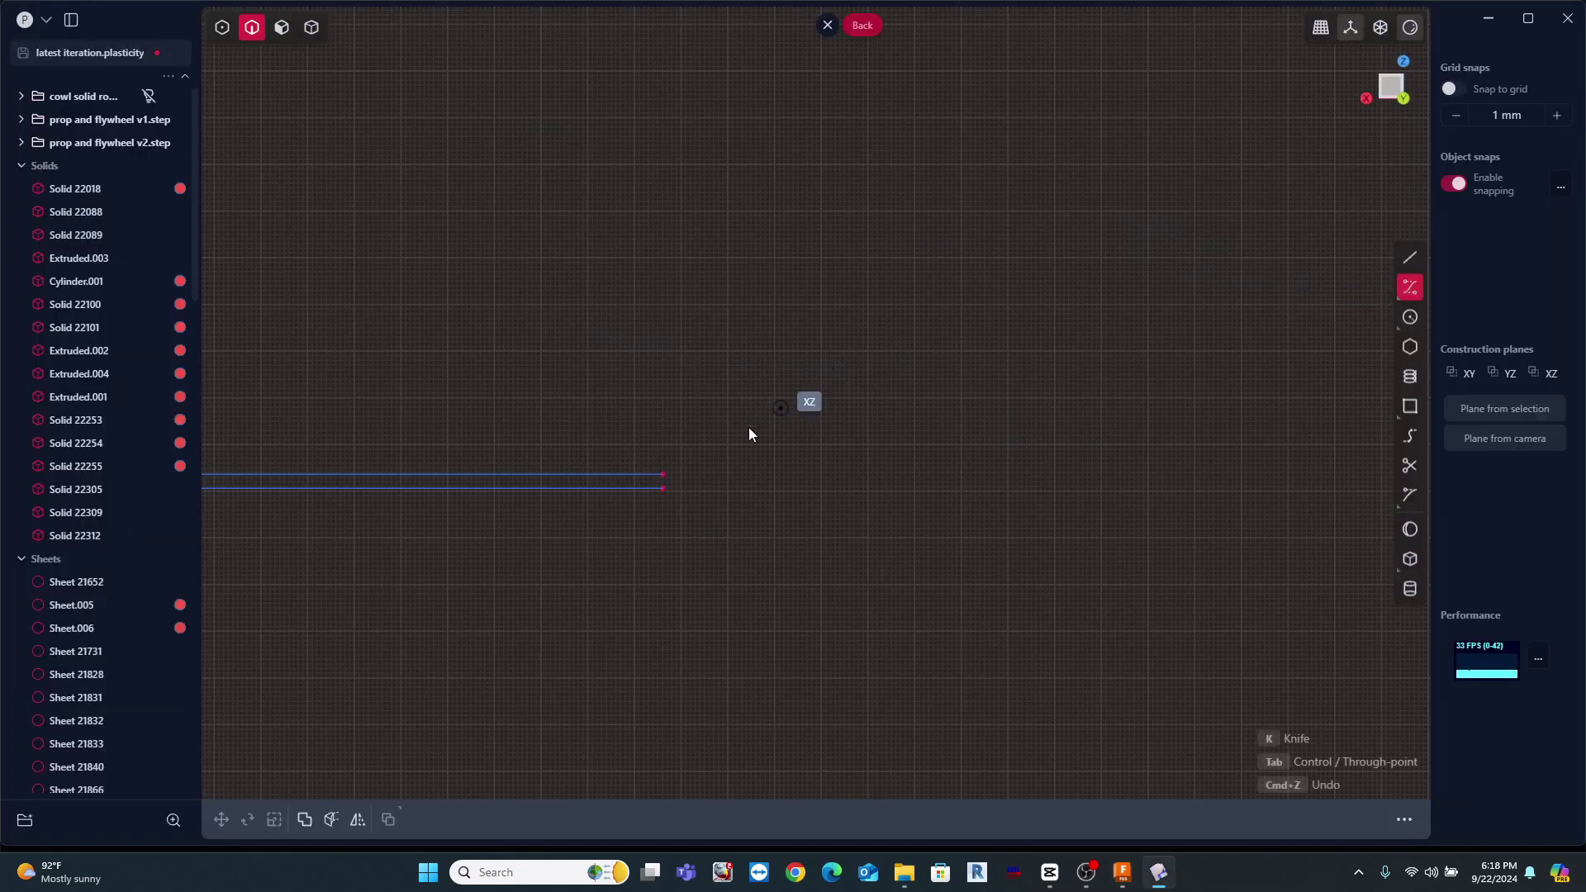
{"action": "left_click", "coordinate": [663, 475]}
{"action": "left_click", "coordinate": [911, 474]}
{"action": "left_click", "coordinate": [1102, 381]}
{"action": "left_click", "coordinate": [1234, 190]}
{"action": "key", "text": "Return"}
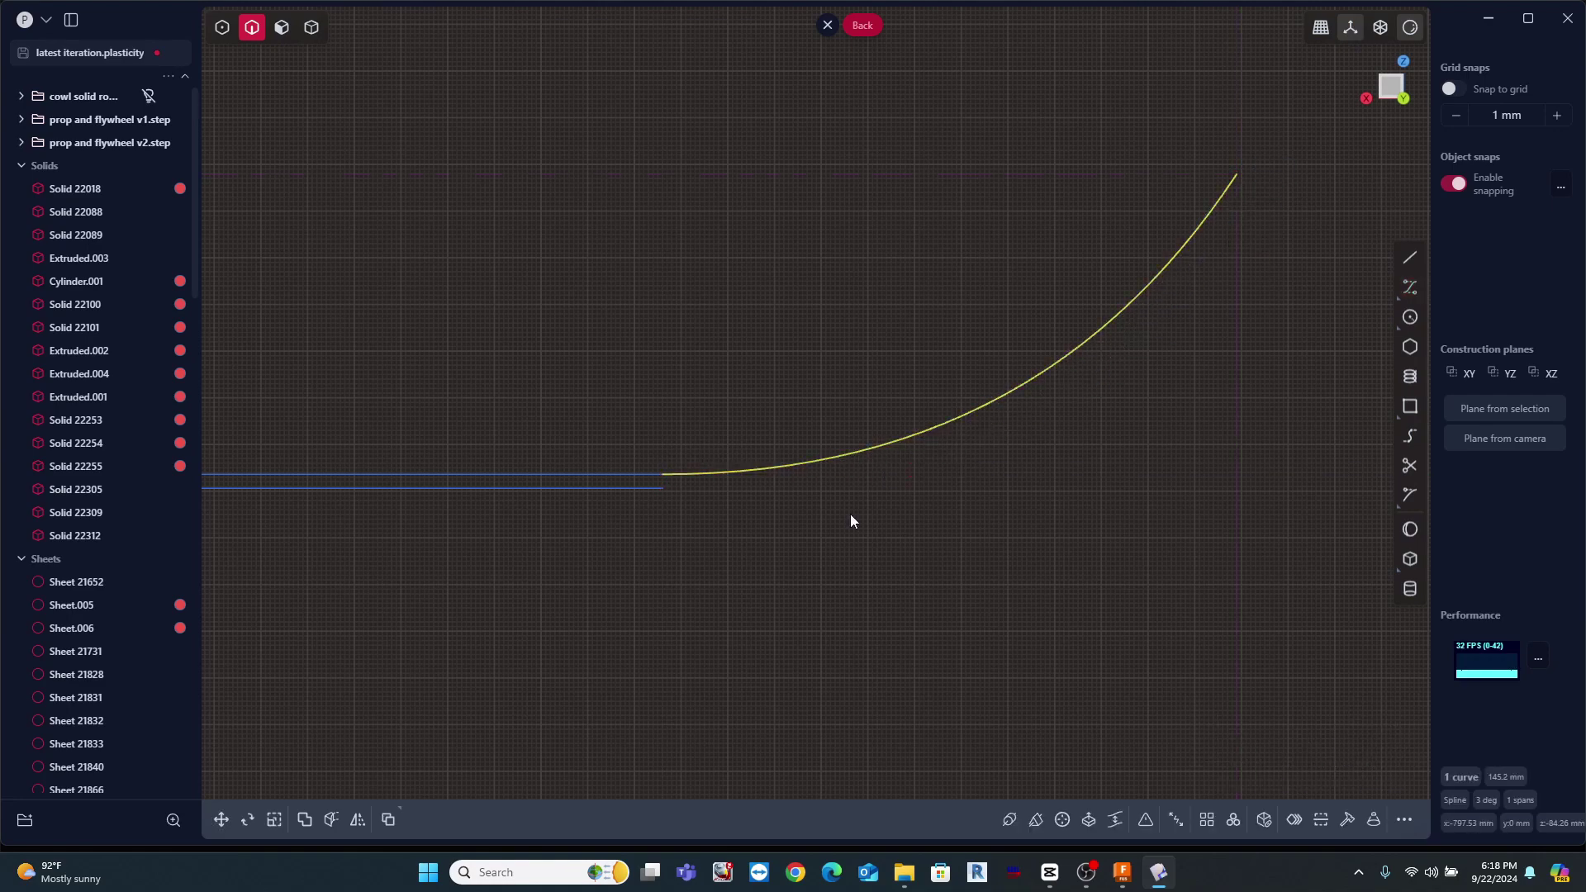
Offset the sweeping curve by -3 mm with round gap fill
{"action": "left_click", "coordinate": [828, 404]}
{"action": "scroll", "coordinate": [826, 405], "scroll_direction": "up", "scroll_amount": 1}
{"action": "left_click", "coordinate": [785, 473]}
{"action": "type", "text": "f"}
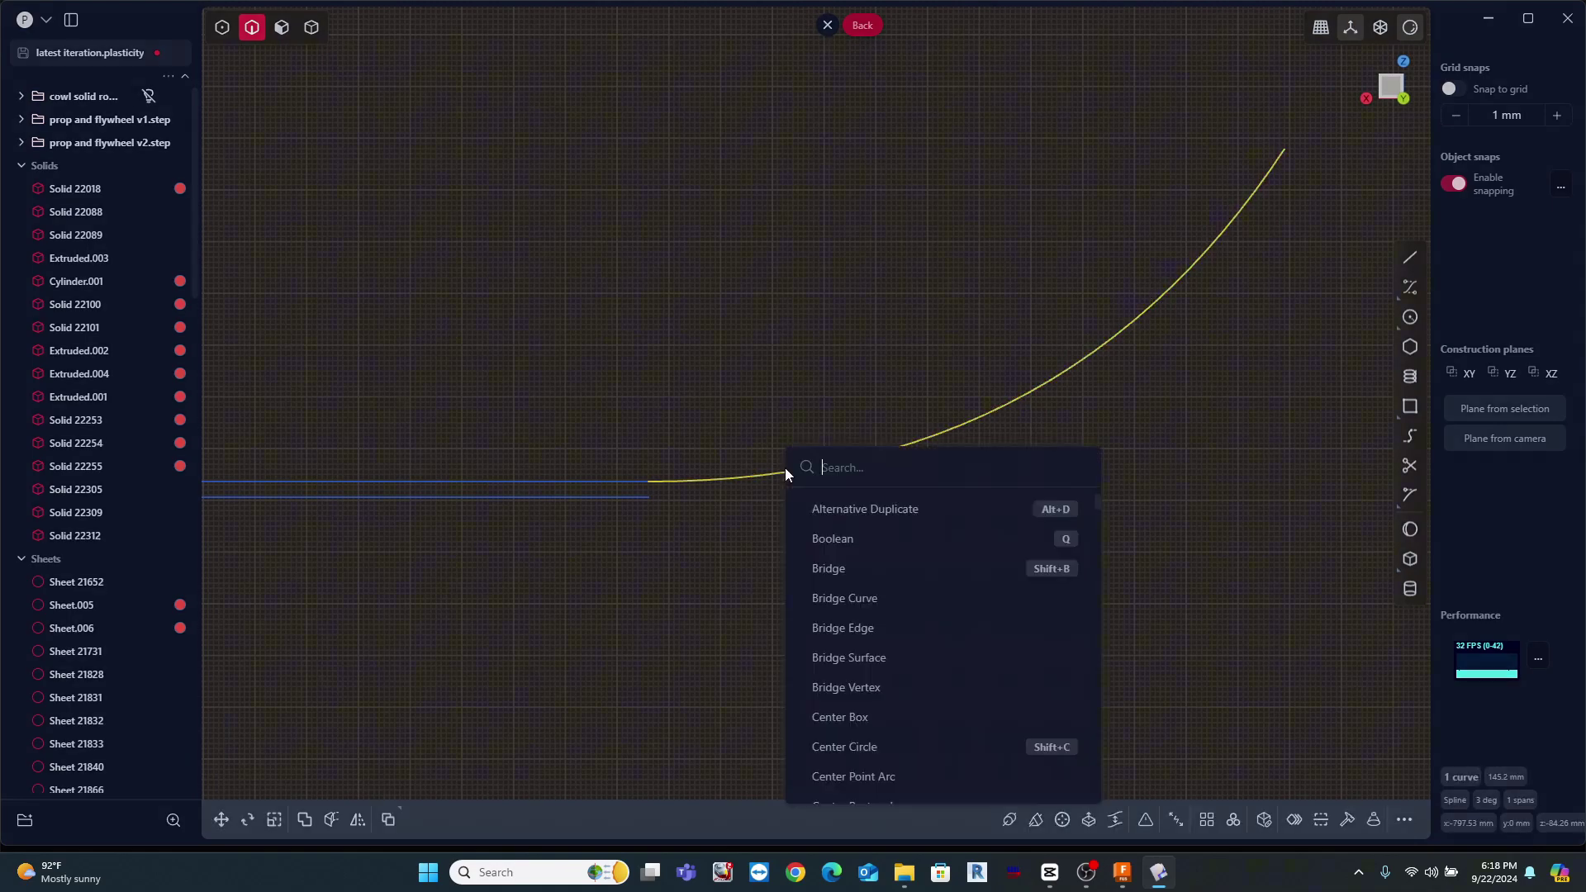
{"action": "type", "text": "OF"}
{"action": "left_click", "coordinate": [829, 600]}
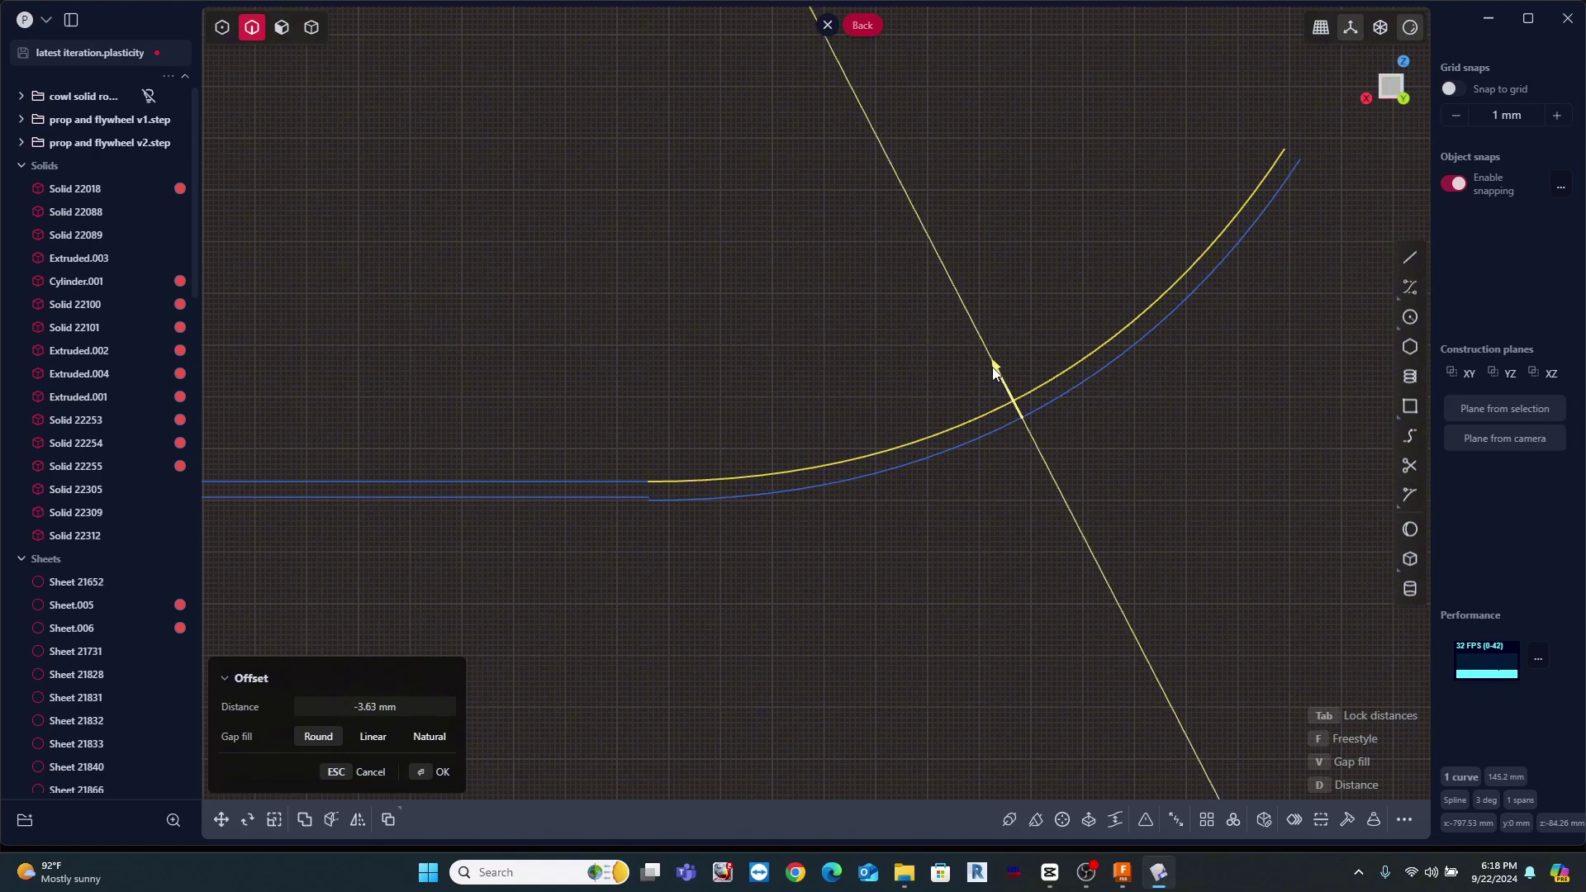
{"action": "type", "text": "-3"}
{"action": "key", "text": "Return"}
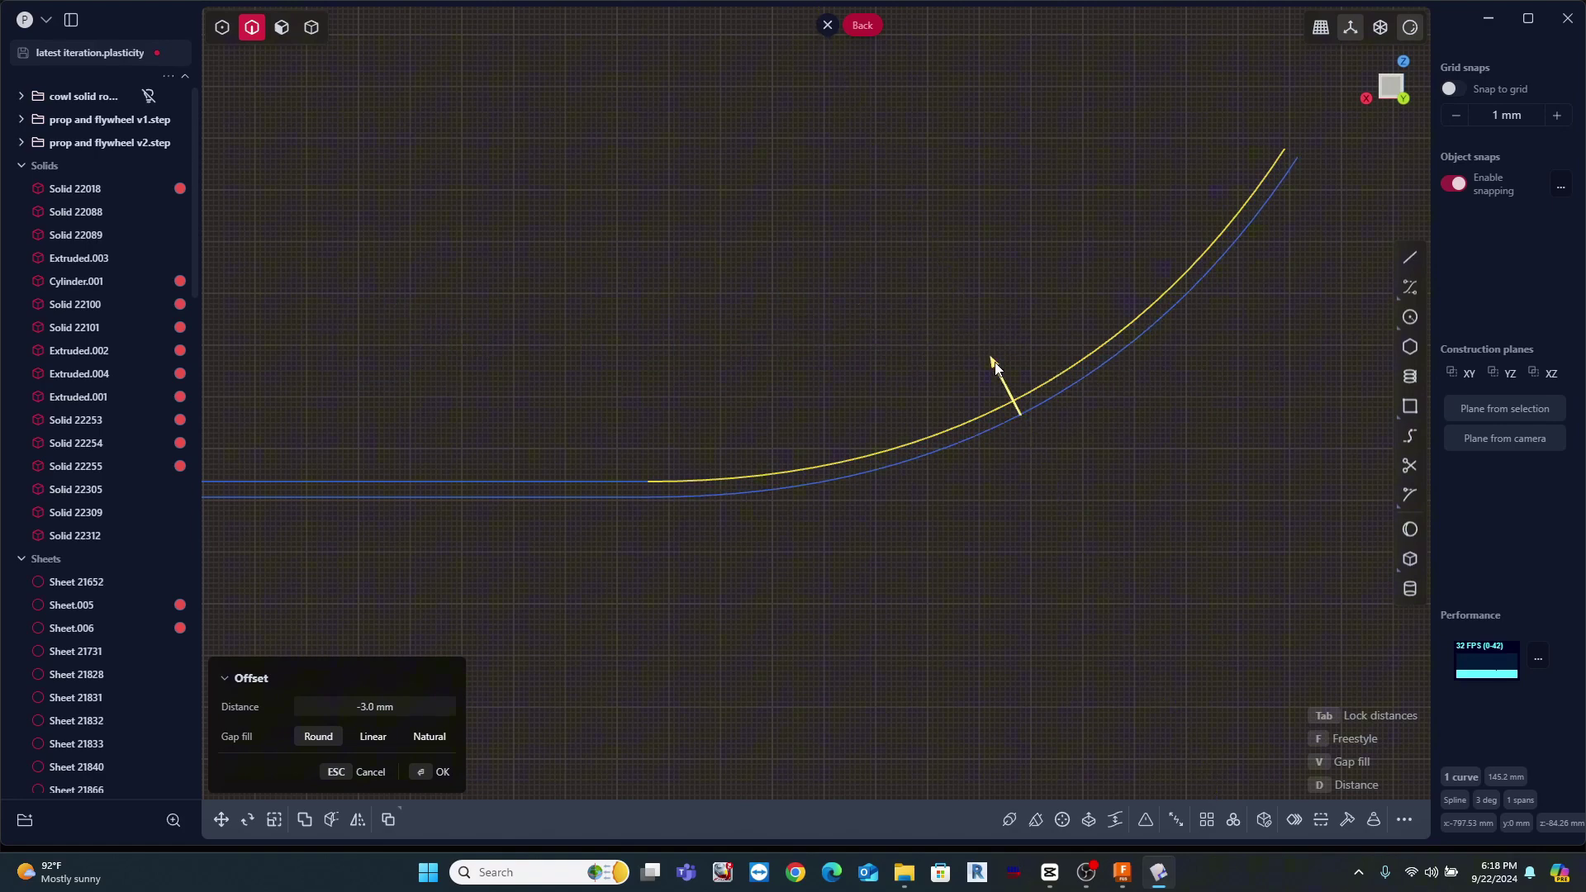
{"action": "left_click_drag", "start_coordinate": [996, 369], "coordinate": [1080, 426]}
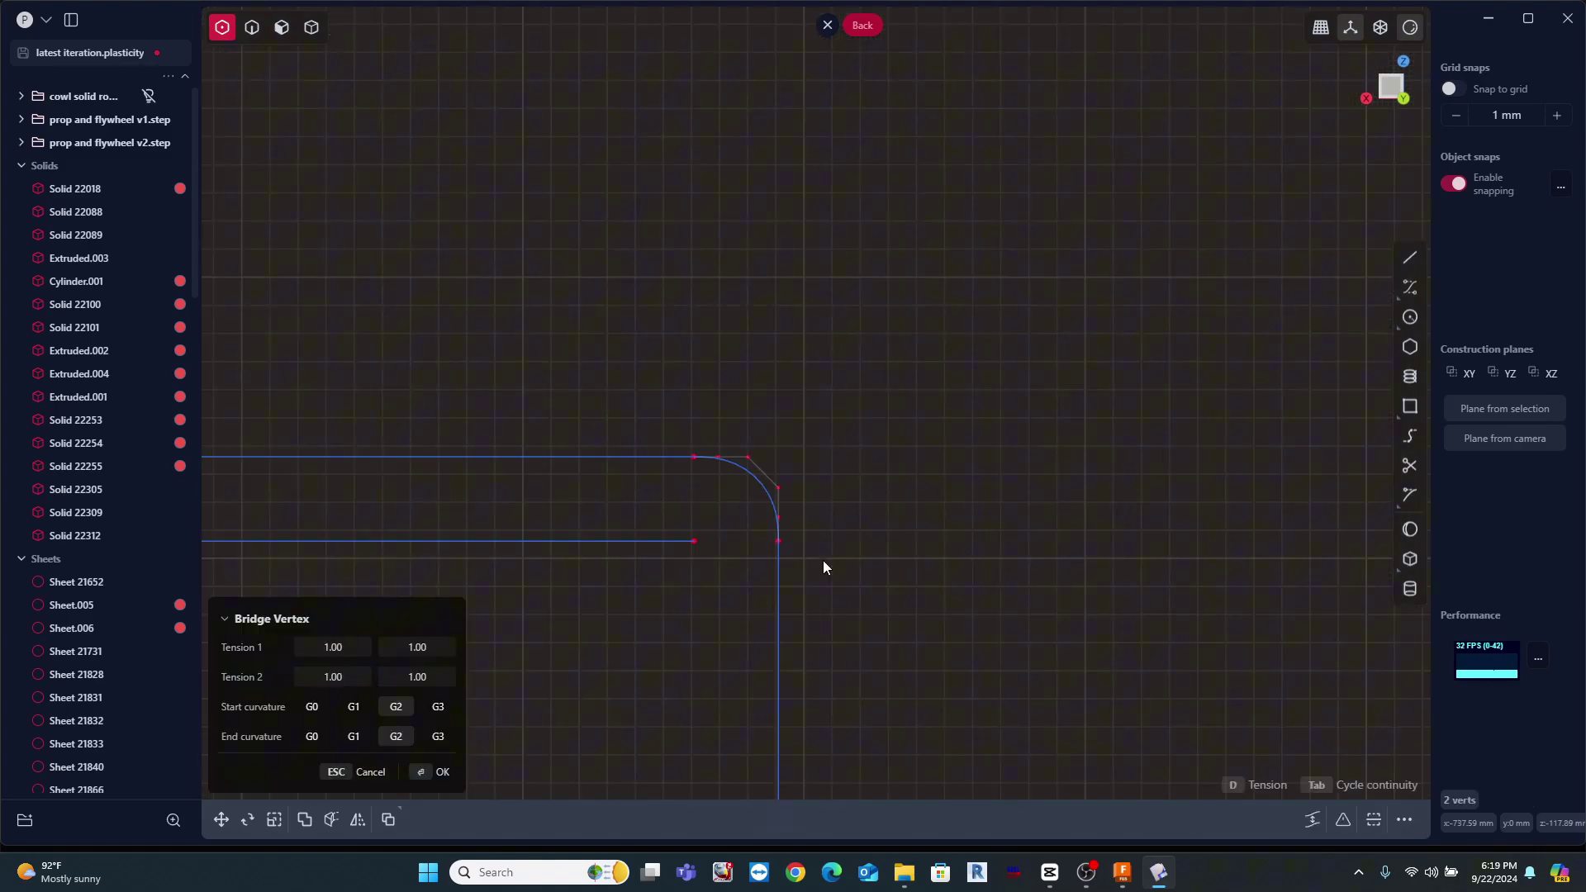
Bridge the ends of the upper horizontal line and the vertical line with a curve using G2 curvature at both ends
{"action": "key", "text": "Return"}
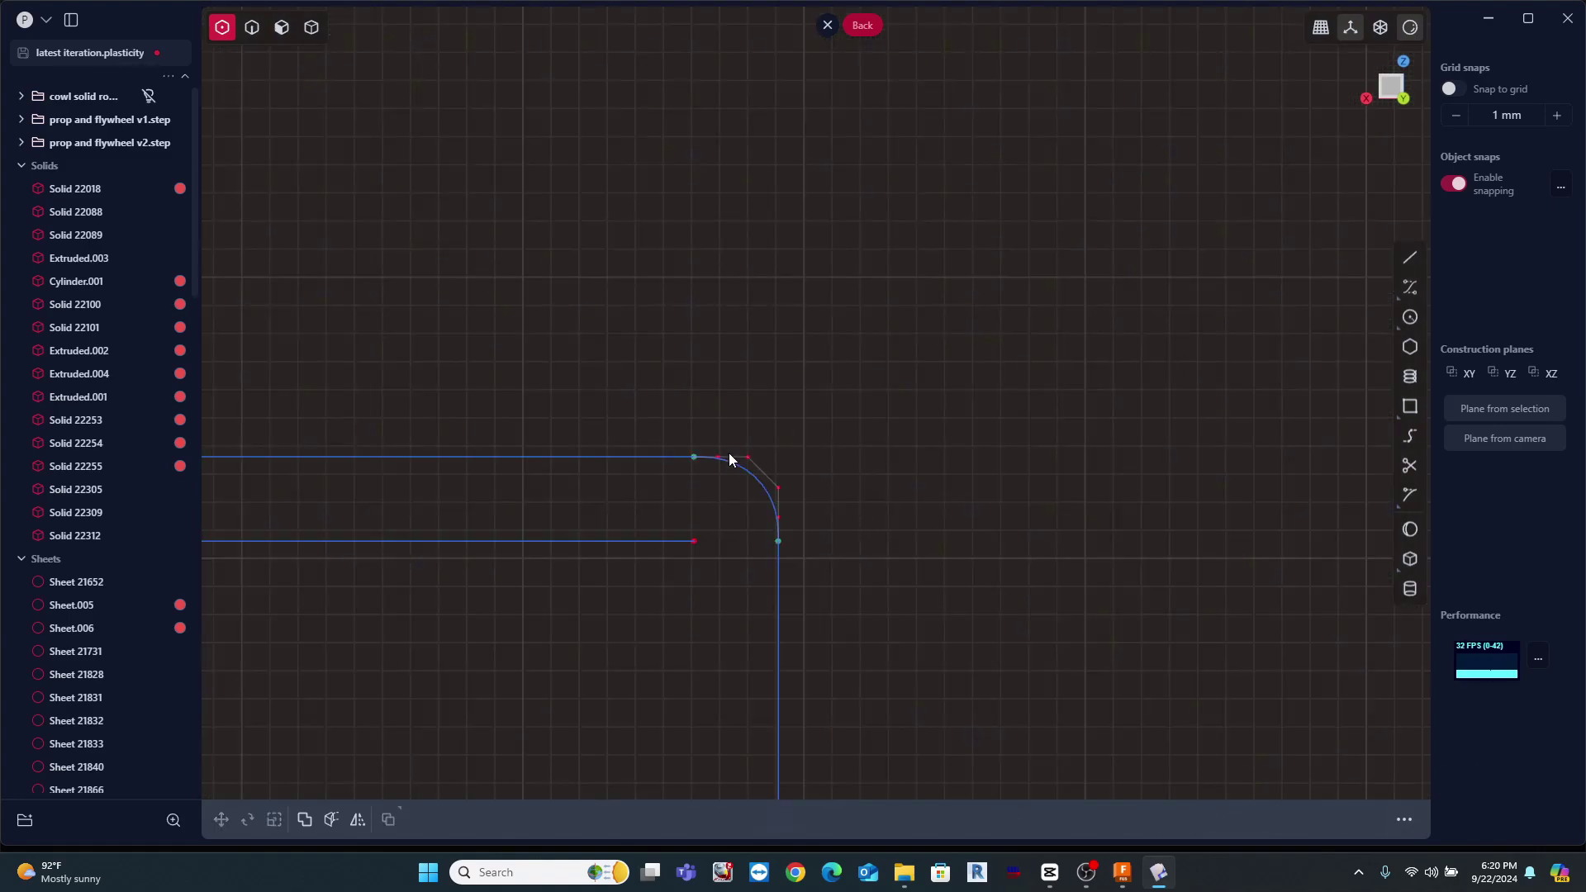
Offset the rounded corner curve together with the vertical line toward the inside with round gap fill
{"action": "type", "text": "of"}
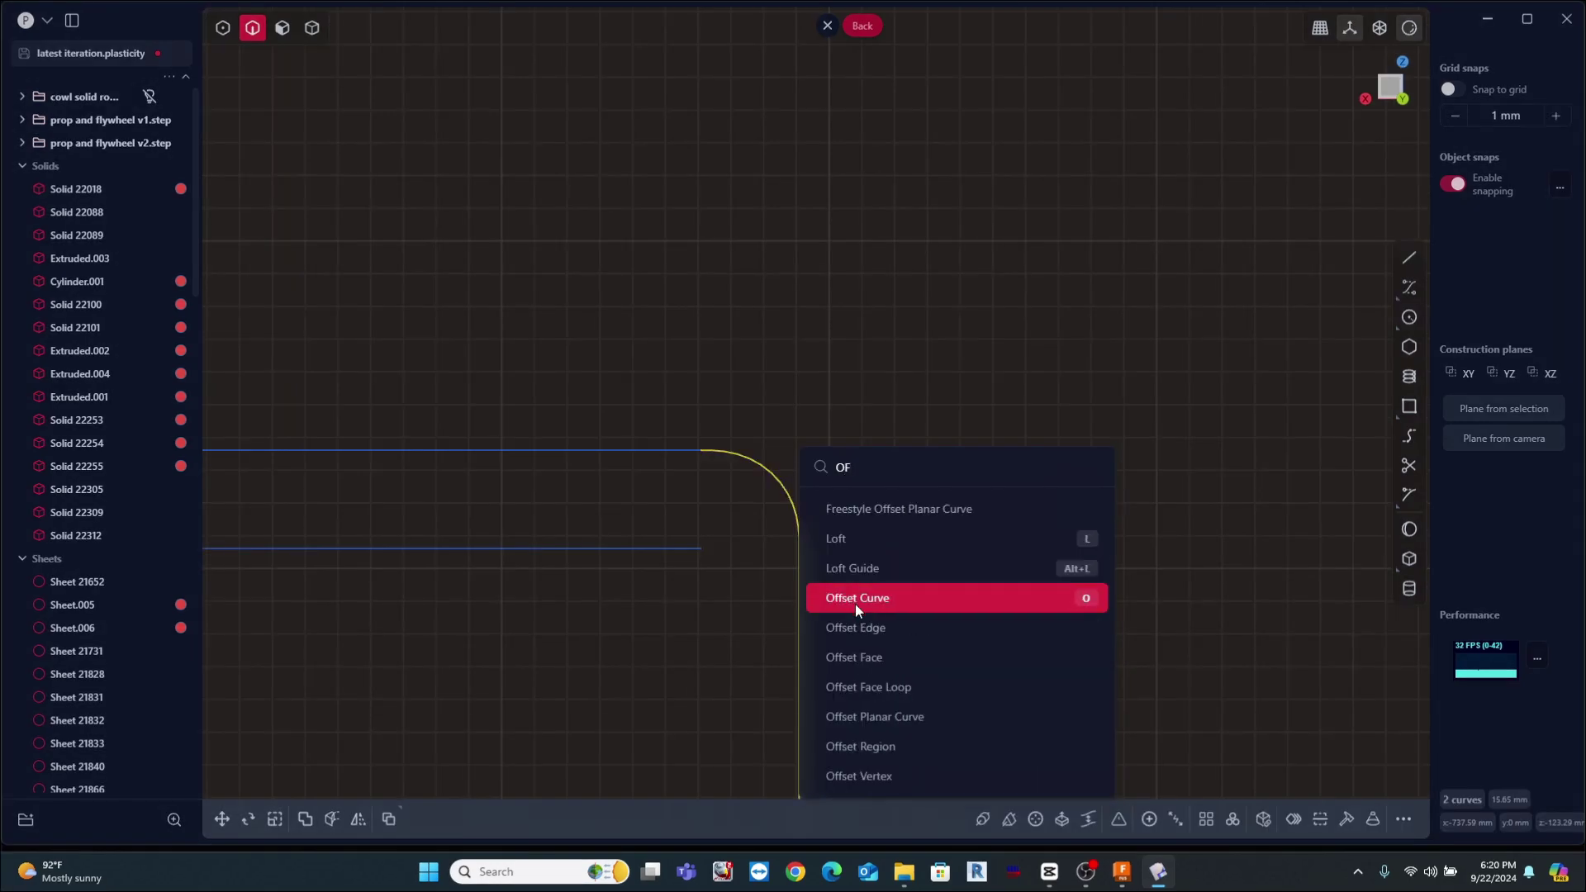
{"action": "left_click", "coordinate": [855, 604]}
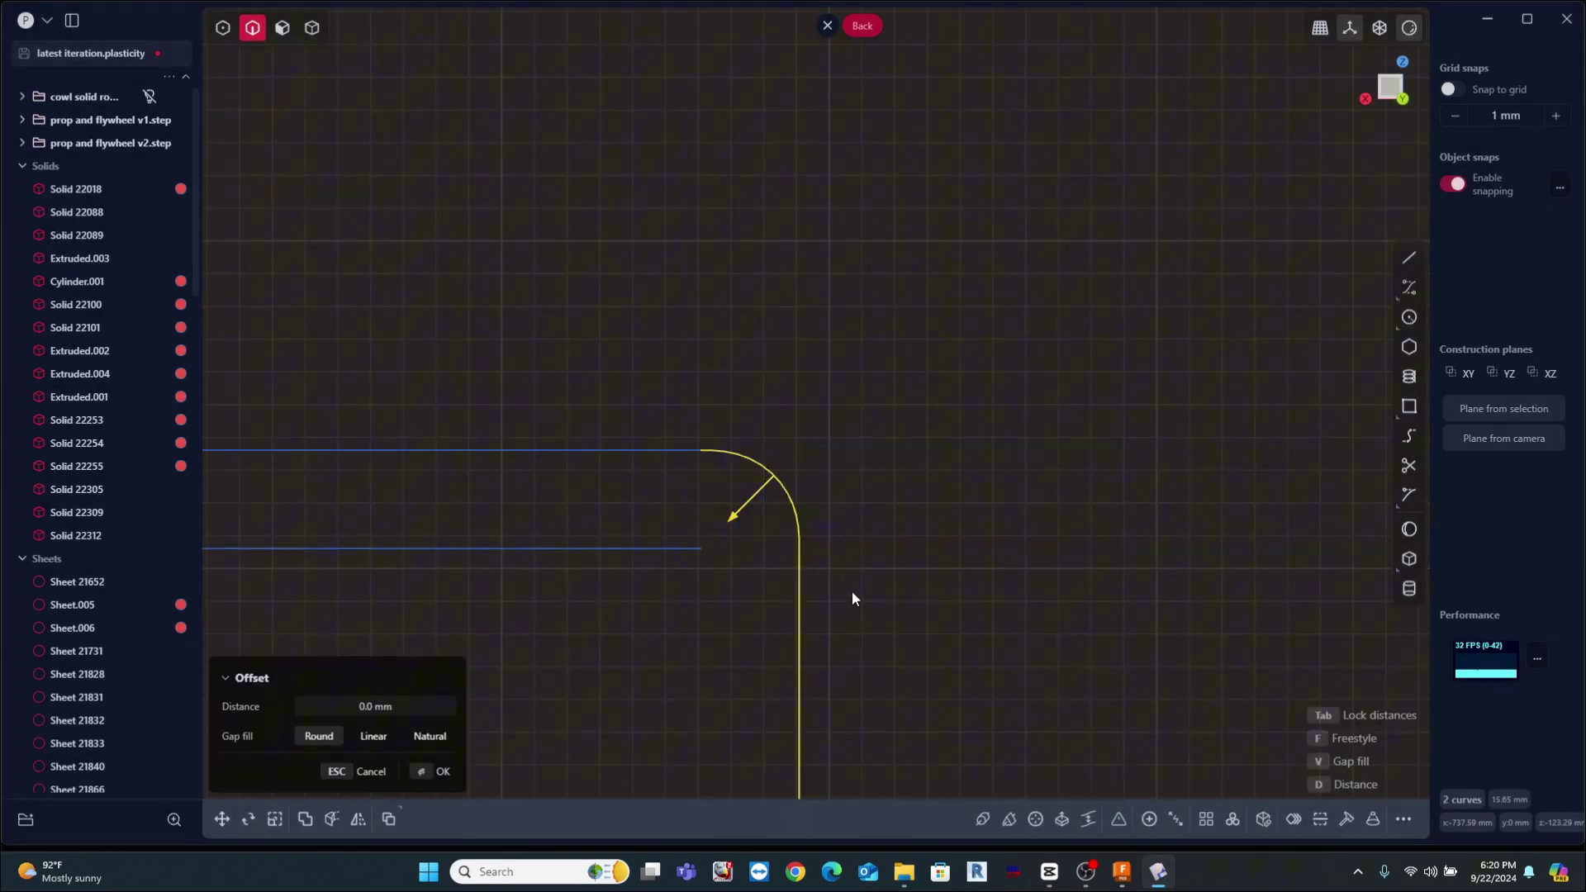
{"action": "left_click_drag", "start_coordinate": [736, 516], "coordinate": [710, 586]}
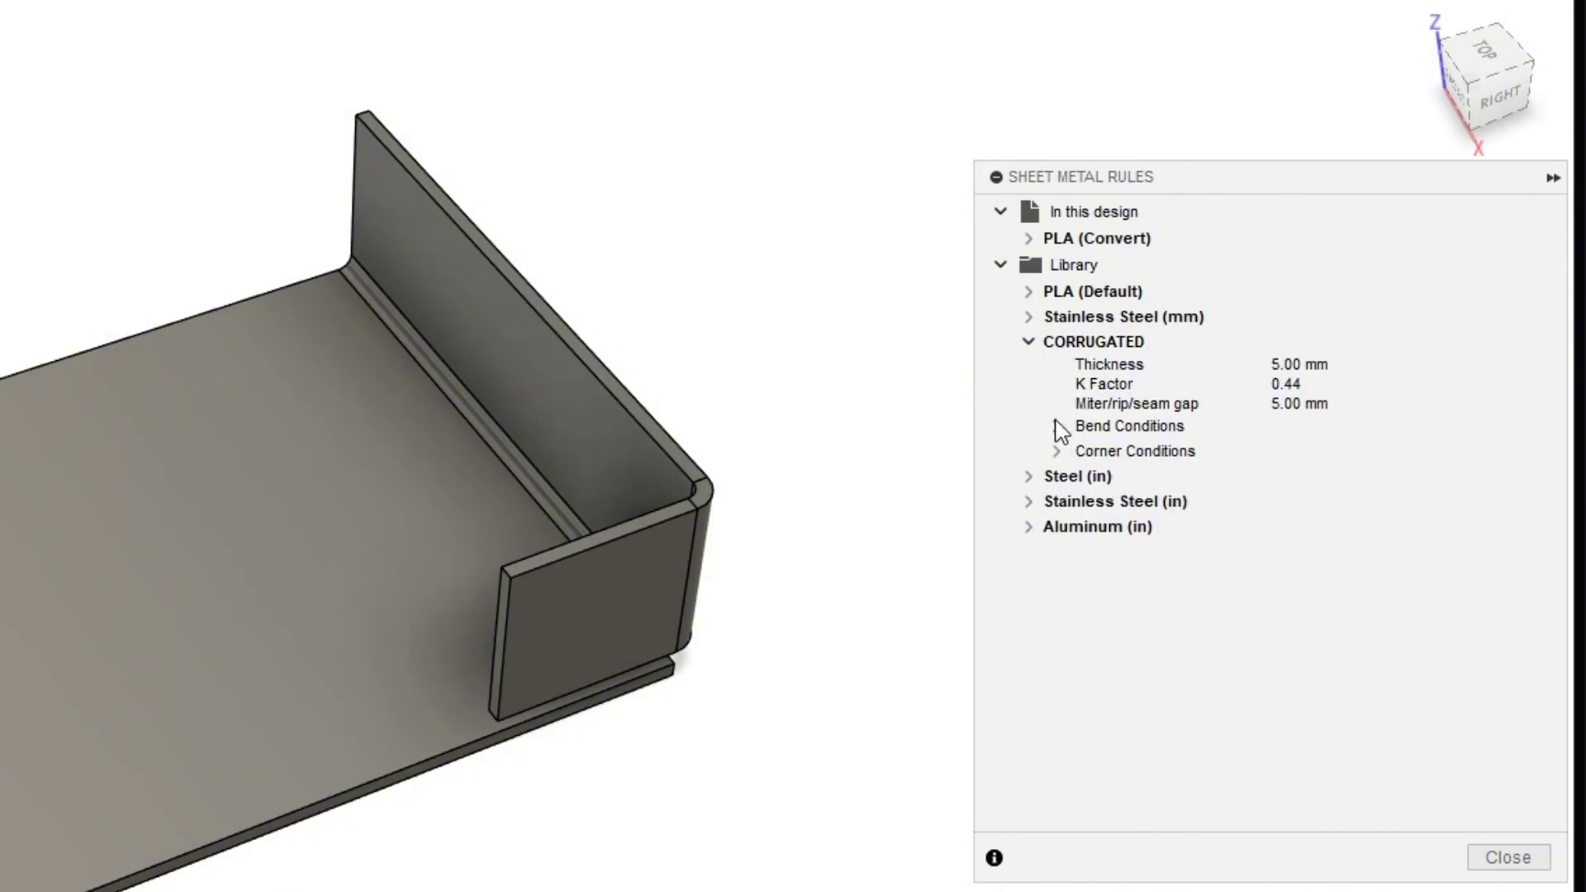
In Fusion, review the bend and corner conditions of the CORRUGATED sheet metal rule and close the rules library
{"action": "left_click", "coordinate": [1059, 426]}
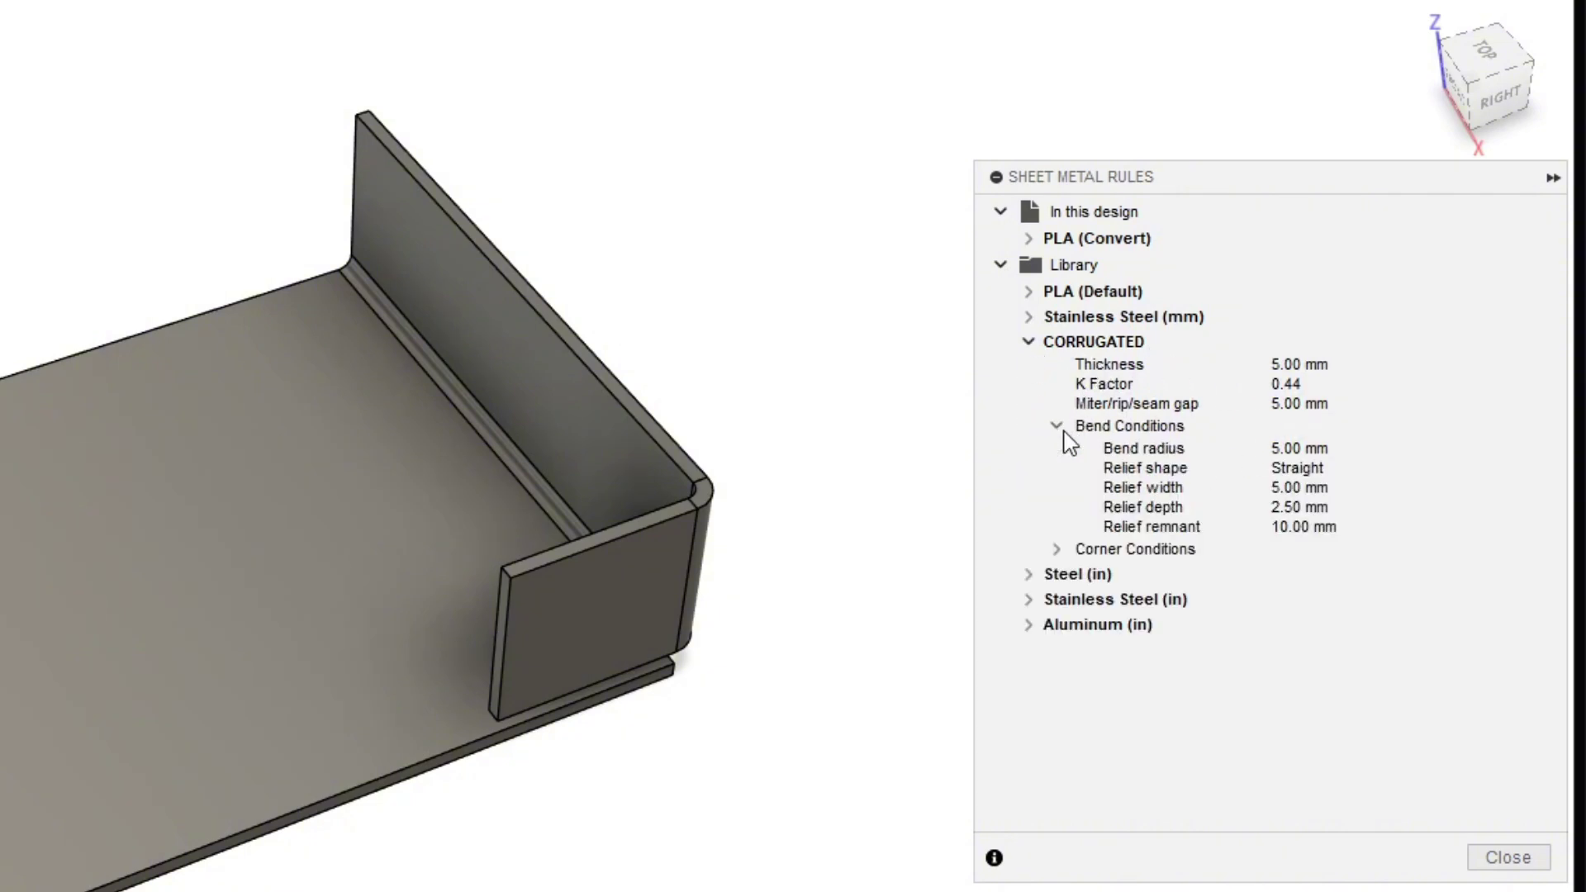
{"action": "left_click", "coordinate": [1058, 550]}
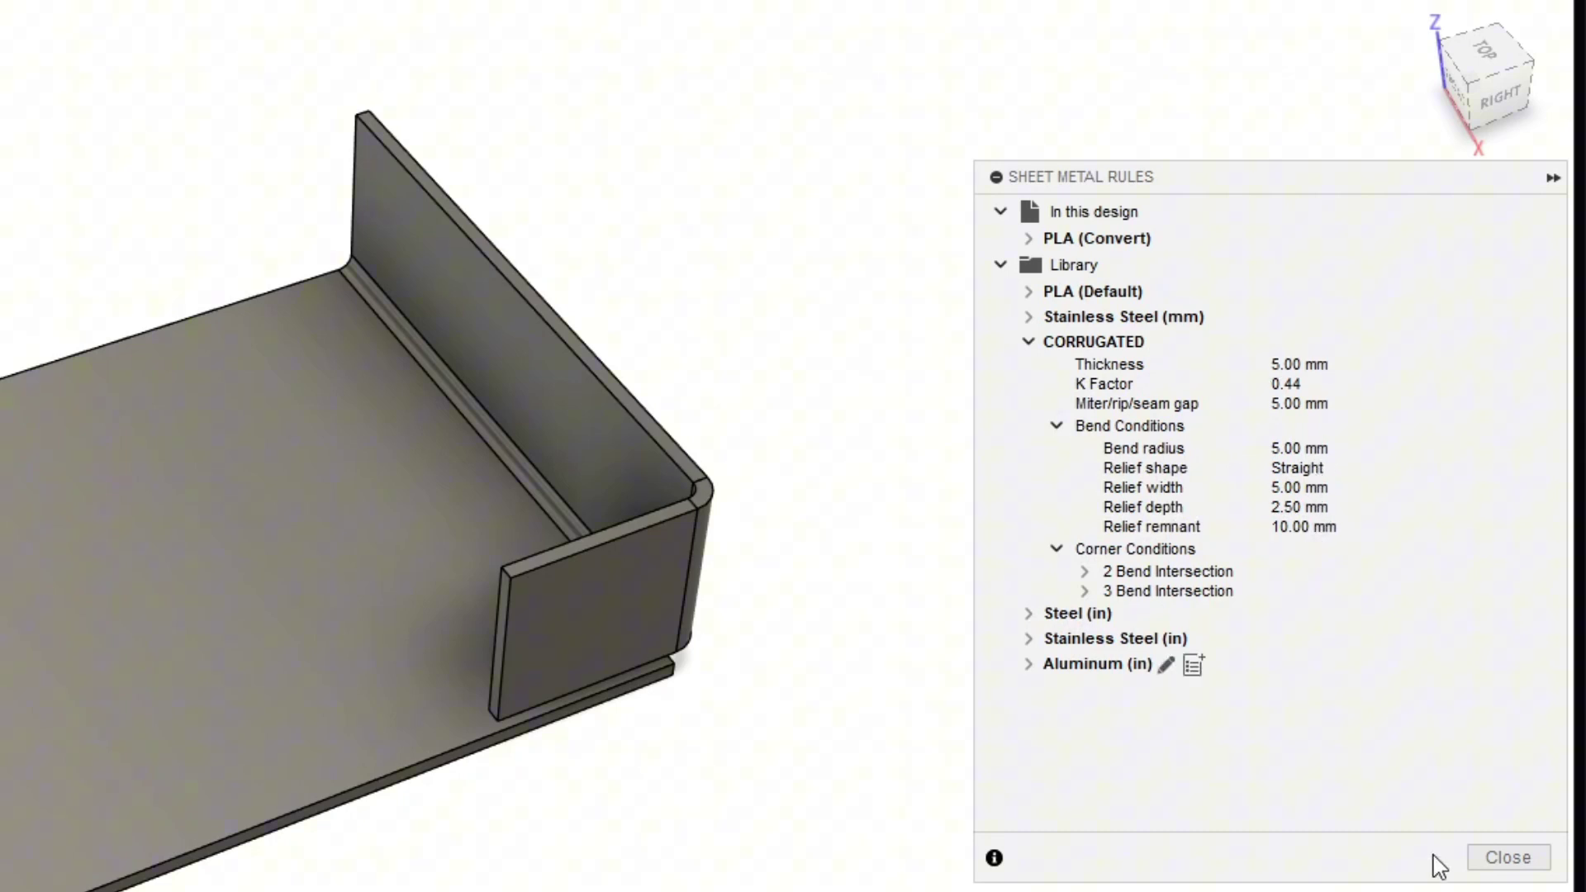
{"action": "left_click", "coordinate": [1535, 868]}
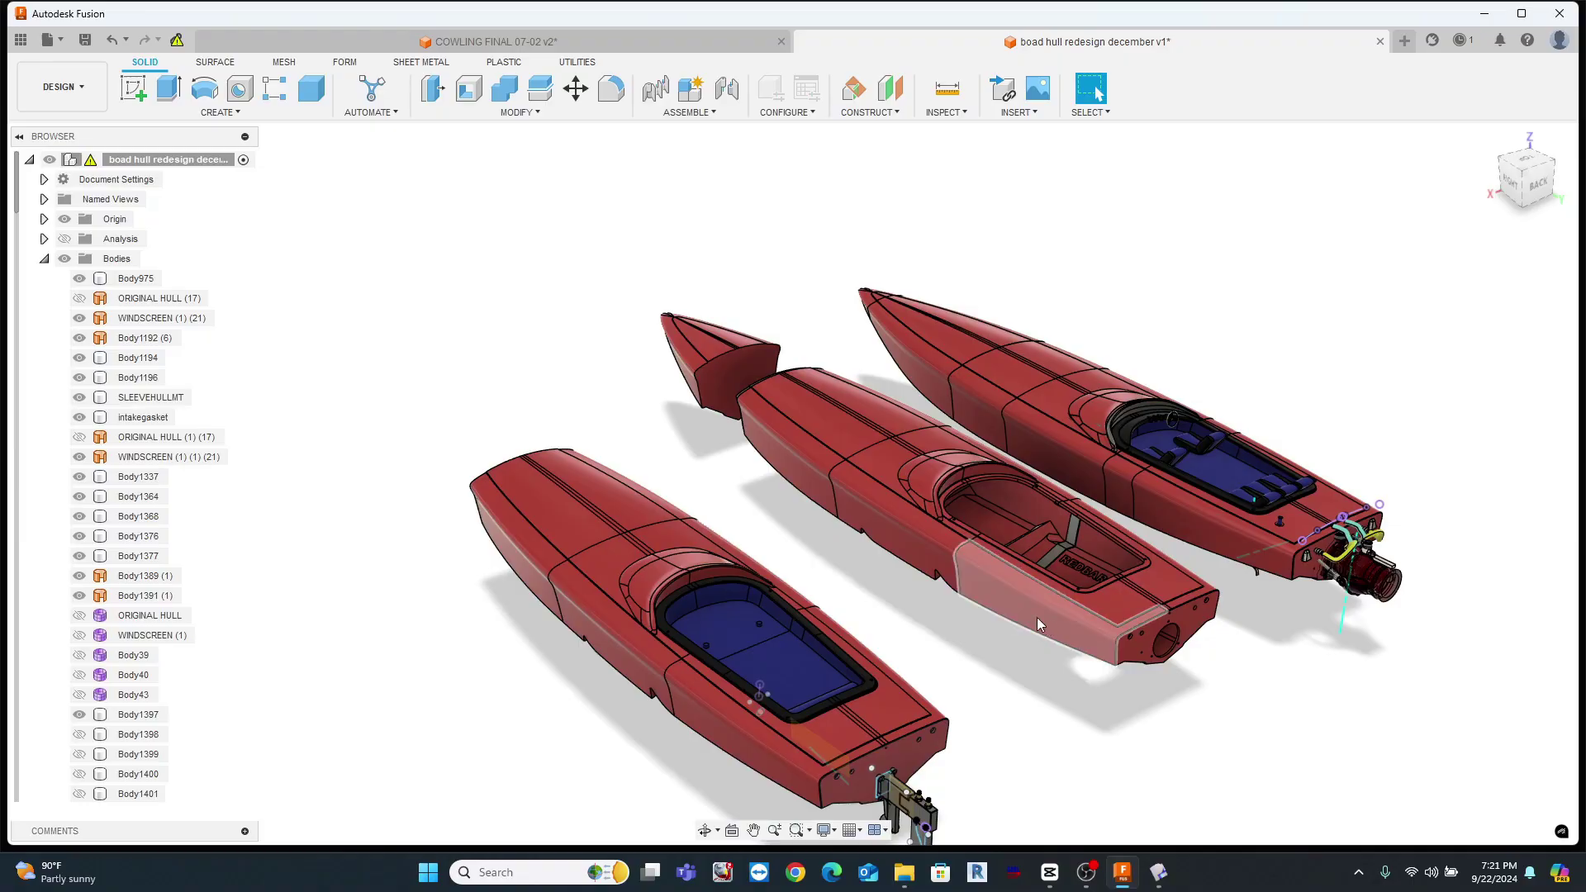
Shell the detached bow section of the boat hull to a 3 mm inside thickness, removing its flat end face
{"action": "middle_click_drag", "start_coordinate": [578, 397], "coordinate": [628, 385], "text": "shift"}
{"action": "scroll", "coordinate": [628, 386], "scroll_direction": "up", "scroll_amount": 3}
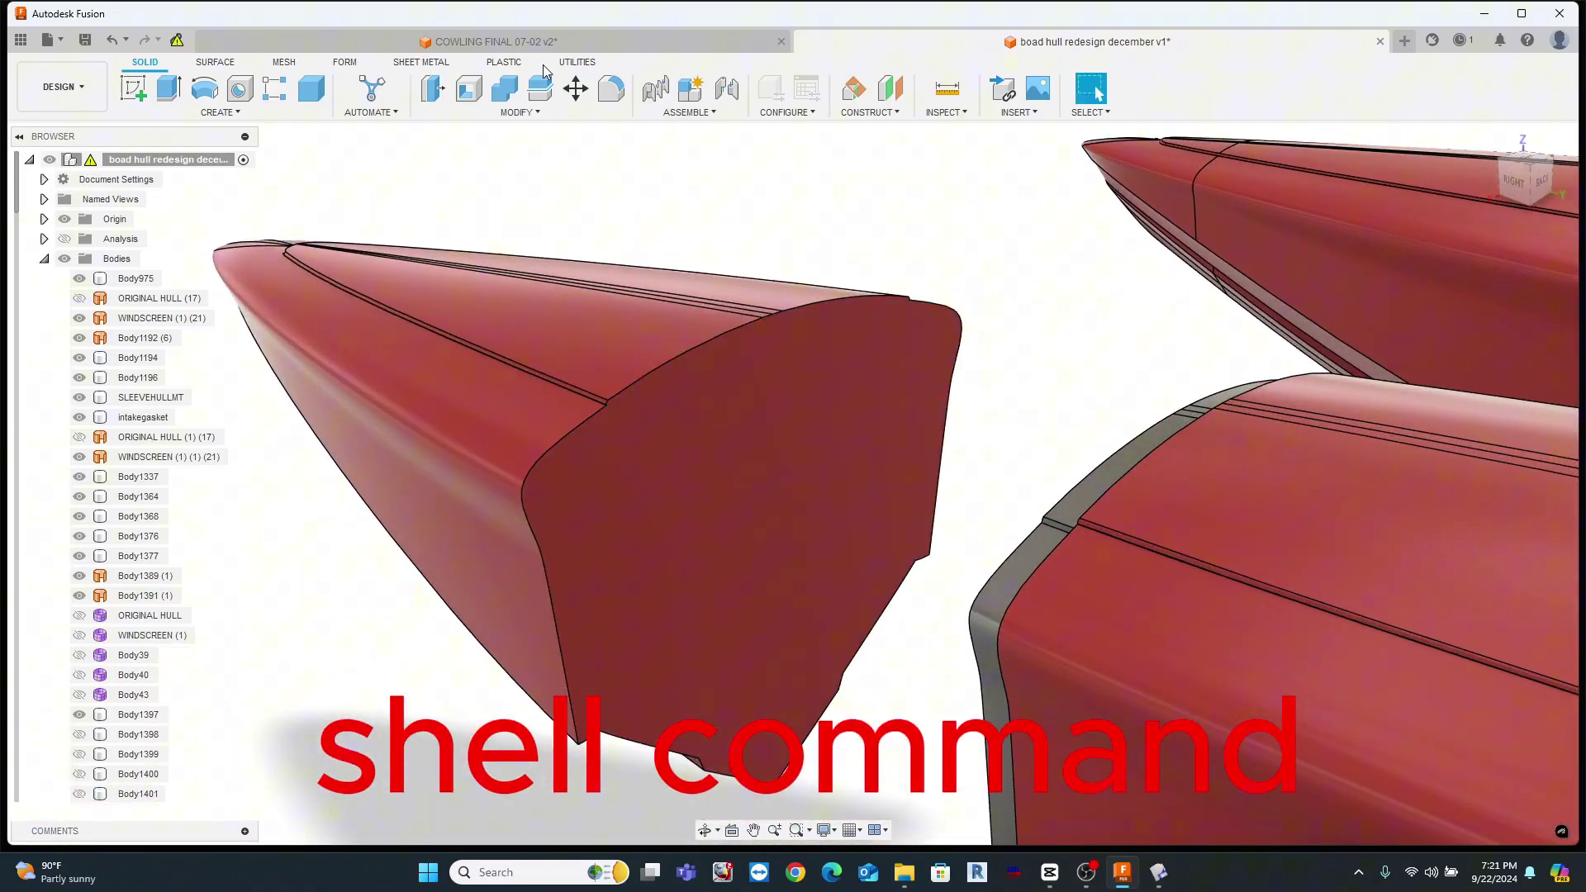
{"action": "left_click", "coordinate": [469, 90]}
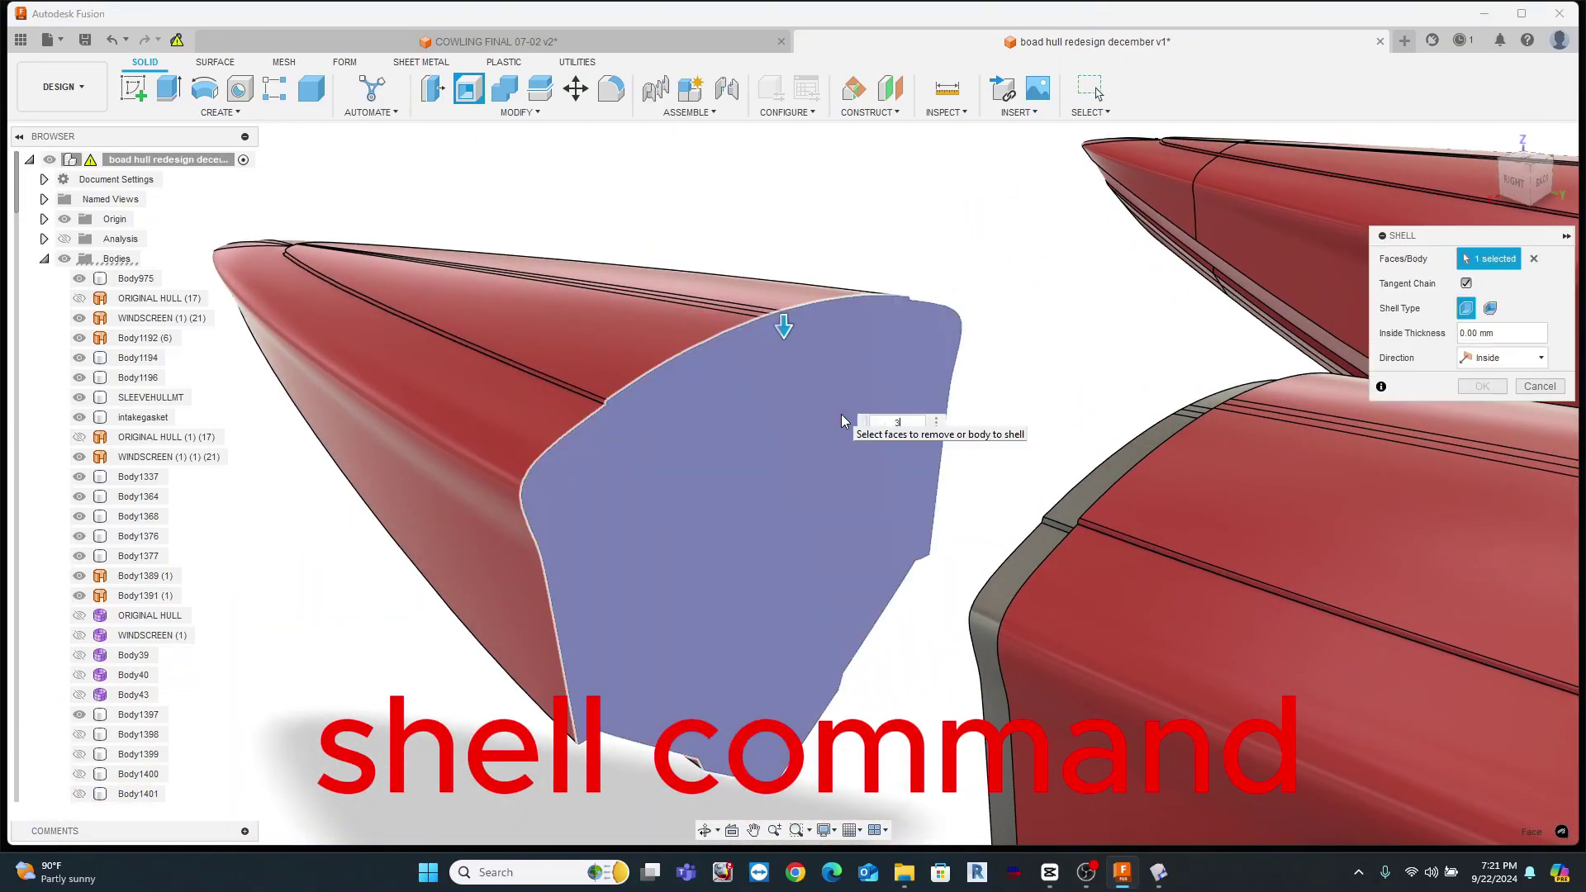
{"action": "type", "text": "3"}
{"action": "key", "text": "Return"}
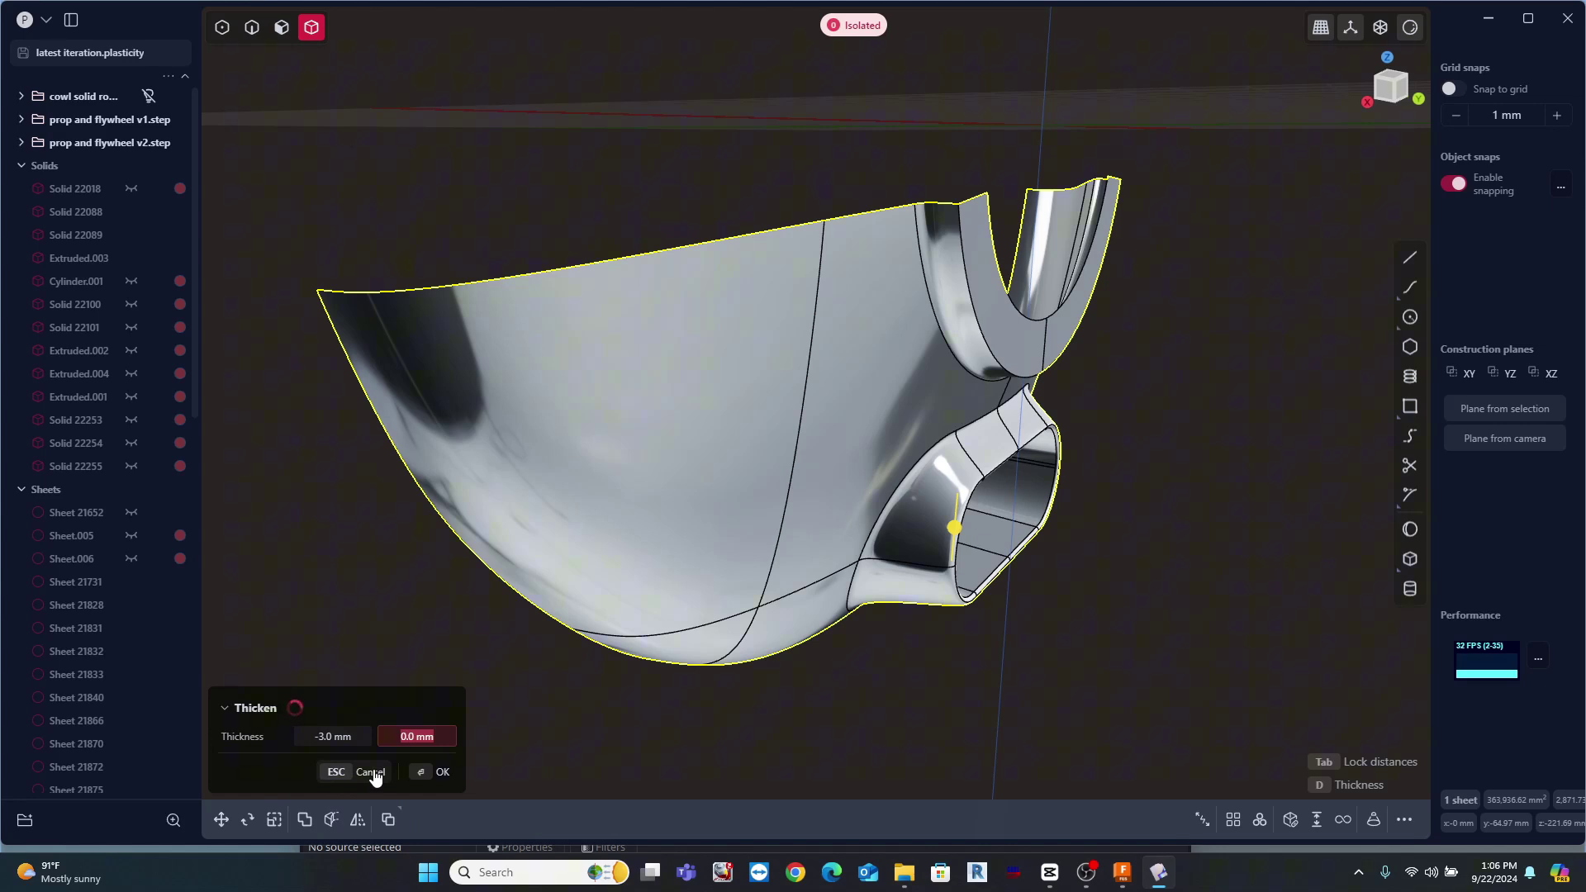
In Plasticity, cancel the -3 mm thickening of the whole cowl sheet and split it into separate sheets
{"action": "left_click", "coordinate": [374, 773]}
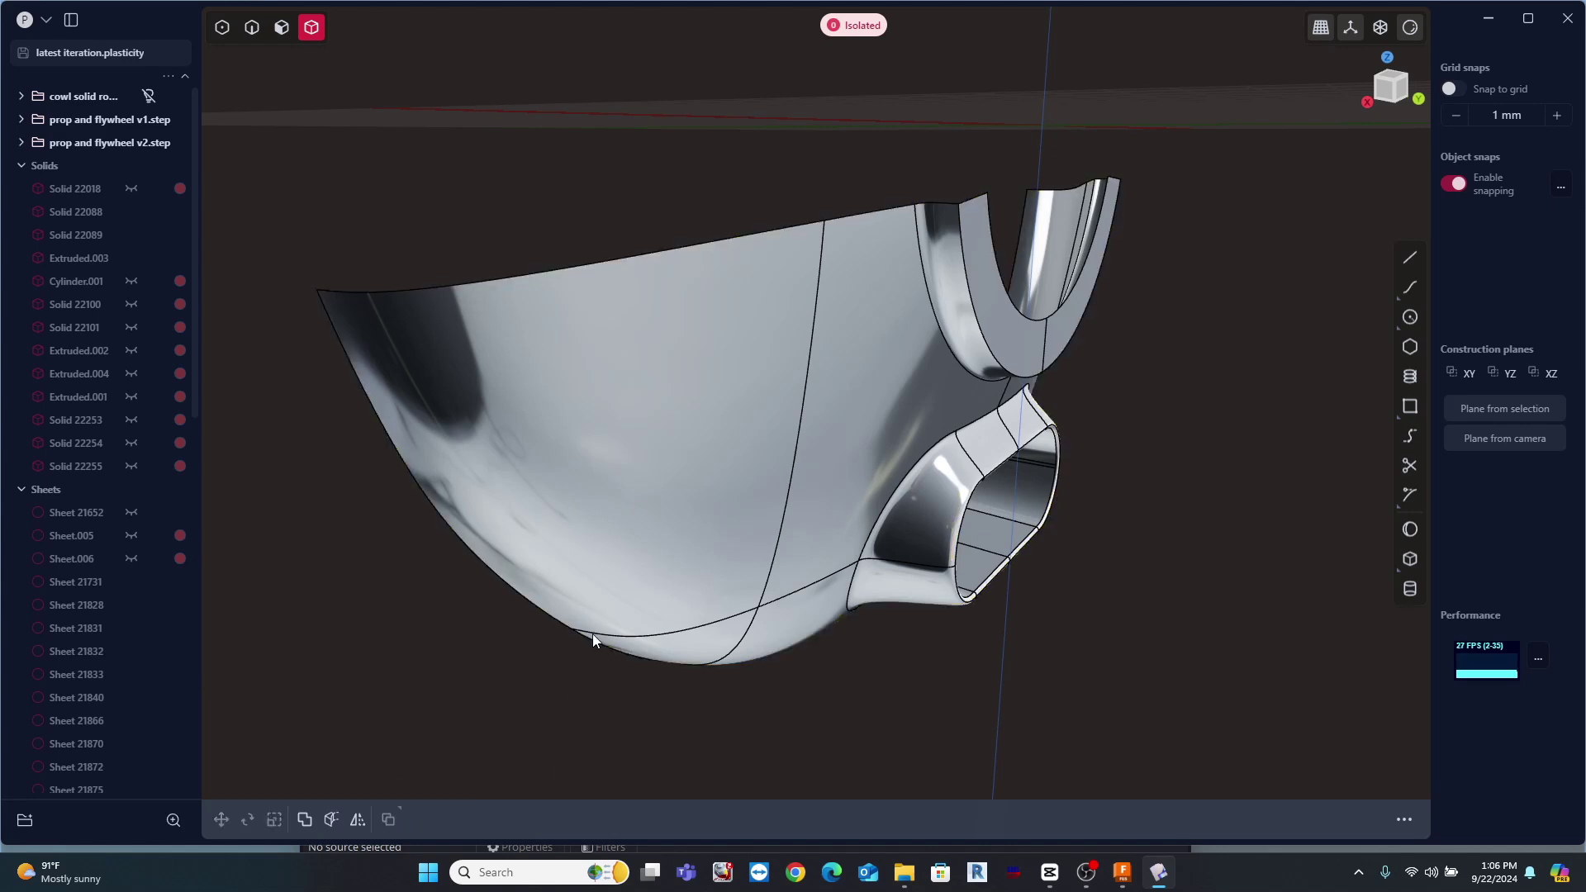
{"action": "left_click", "coordinate": [705, 448]}
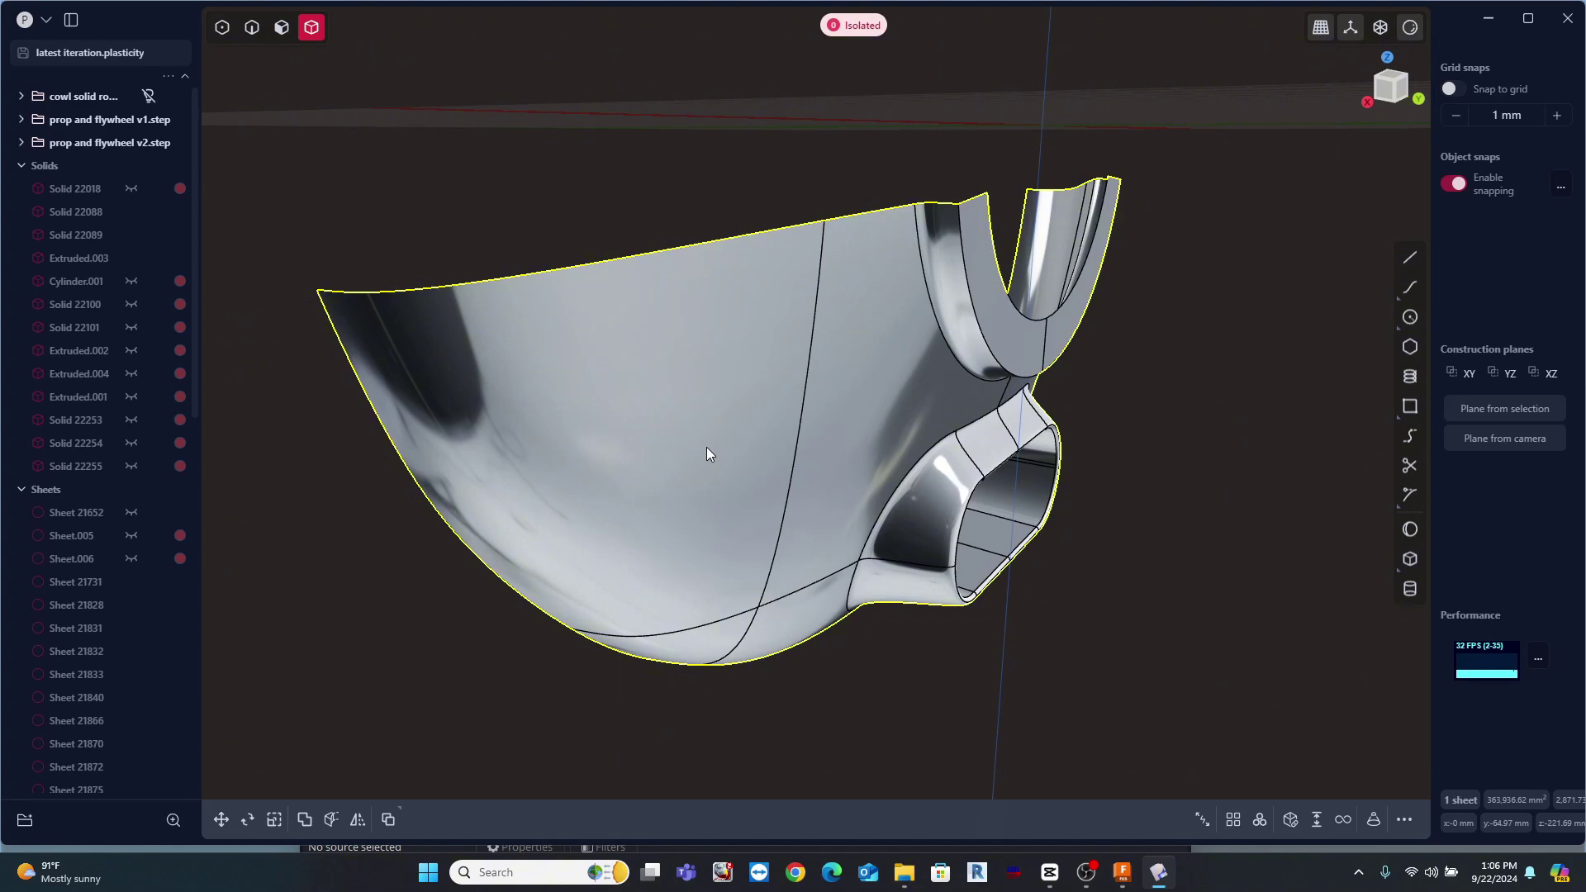
{"action": "left_click", "coordinate": [1143, 374]}
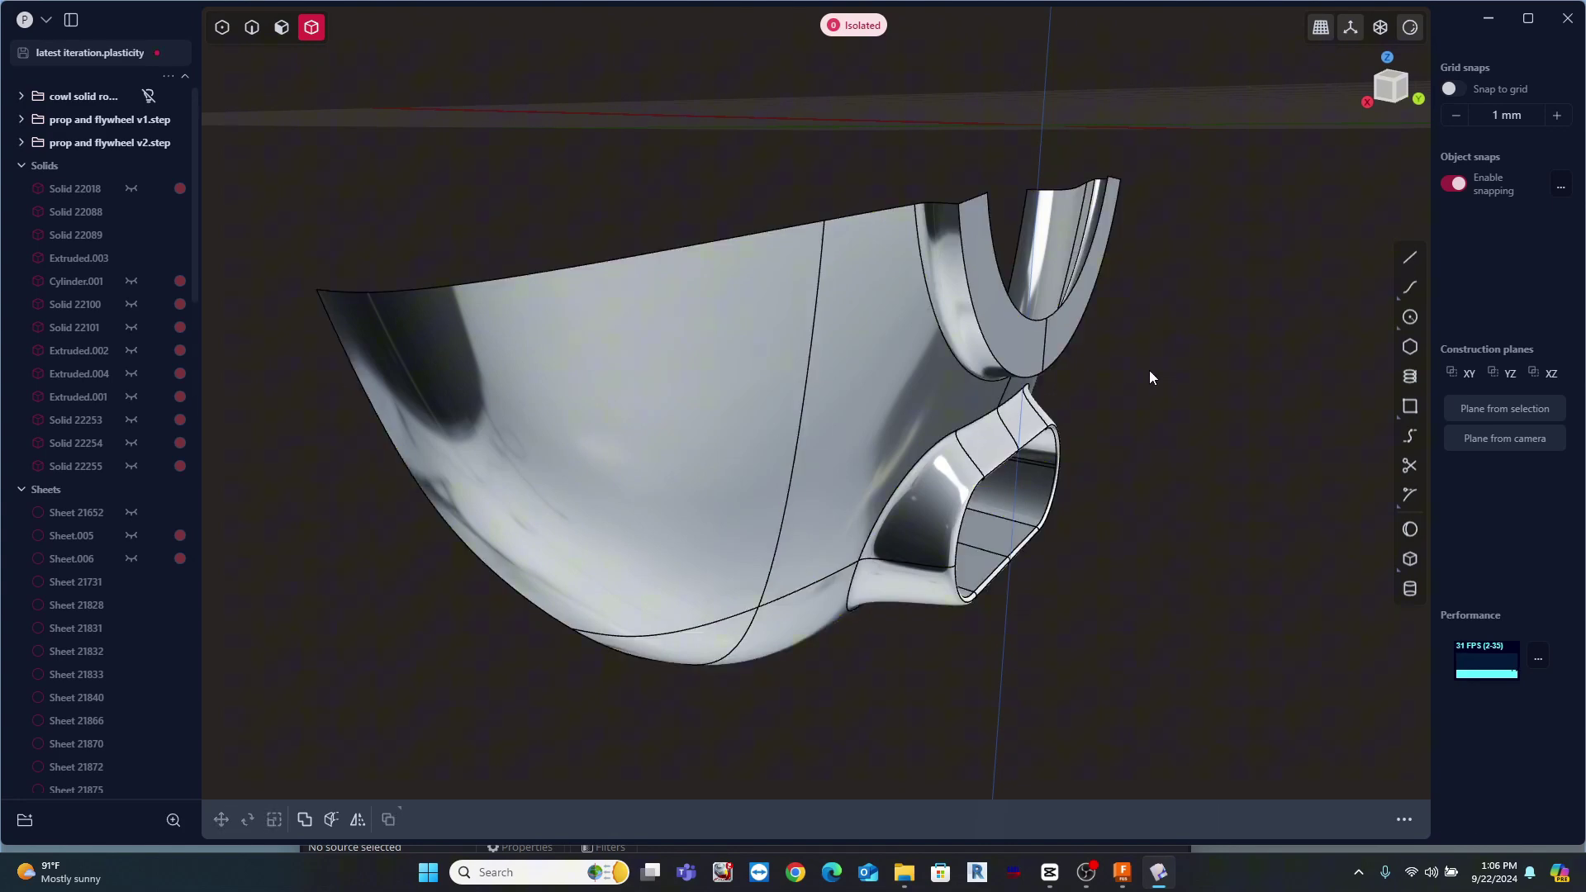
Thicken the large curved side sheet of the cowl with Thicken Sheet
{"action": "key", "text": "f"}
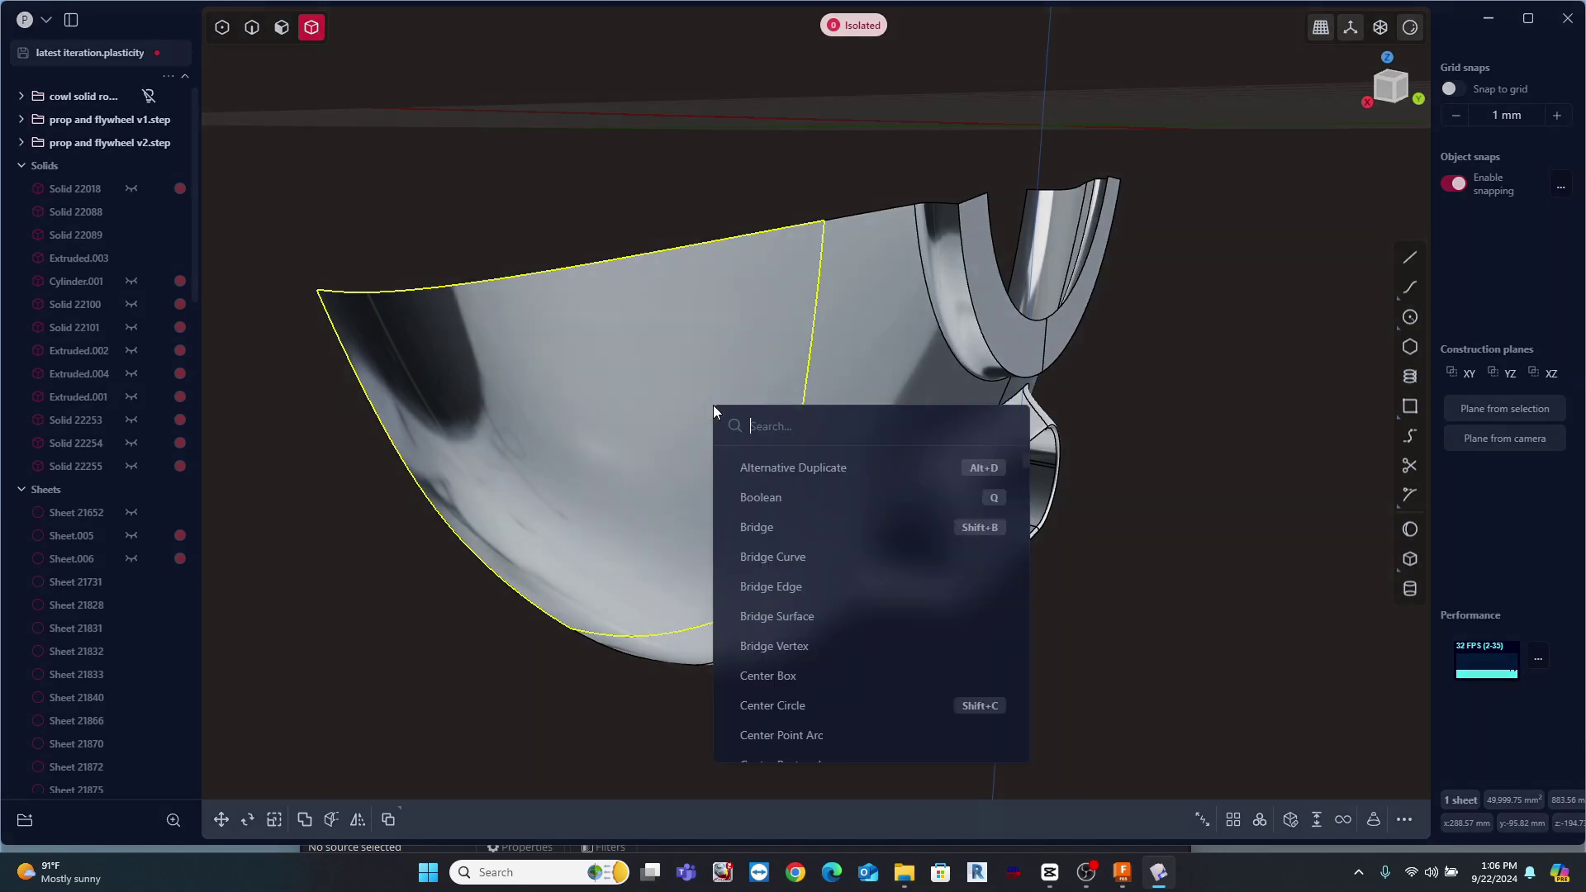
{"action": "key", "text": "Escape"}
{"action": "middle_click_drag", "start_coordinate": [823, 418], "coordinate": [922, 450]}
{"action": "left_click", "coordinate": [760, 450]}
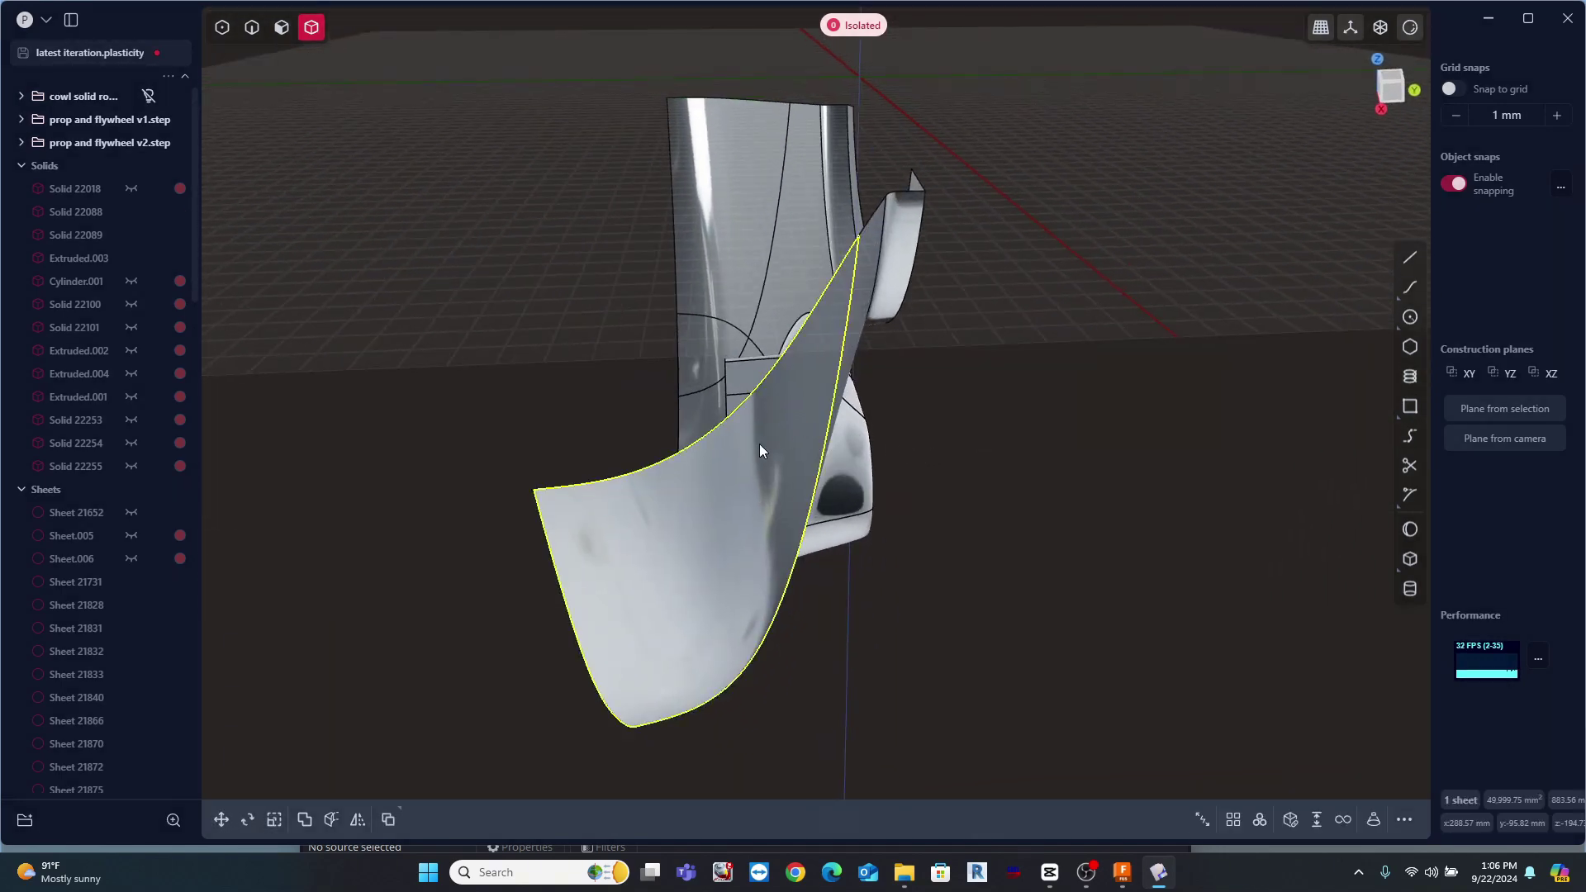
{"action": "type", "text": "fth"}
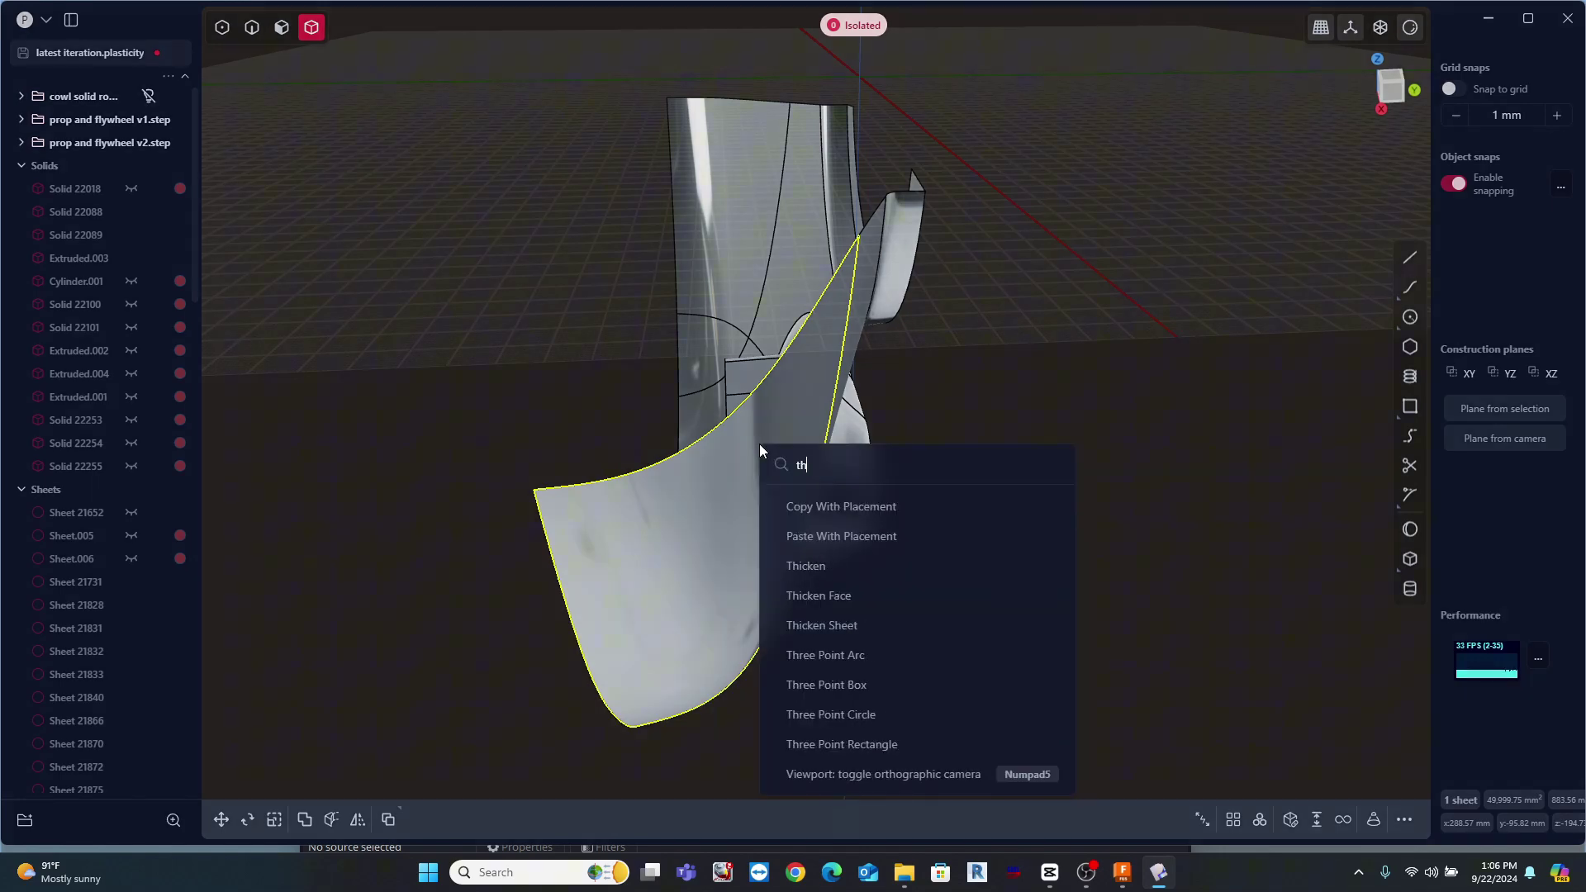
{"action": "left_click", "coordinate": [823, 626]}
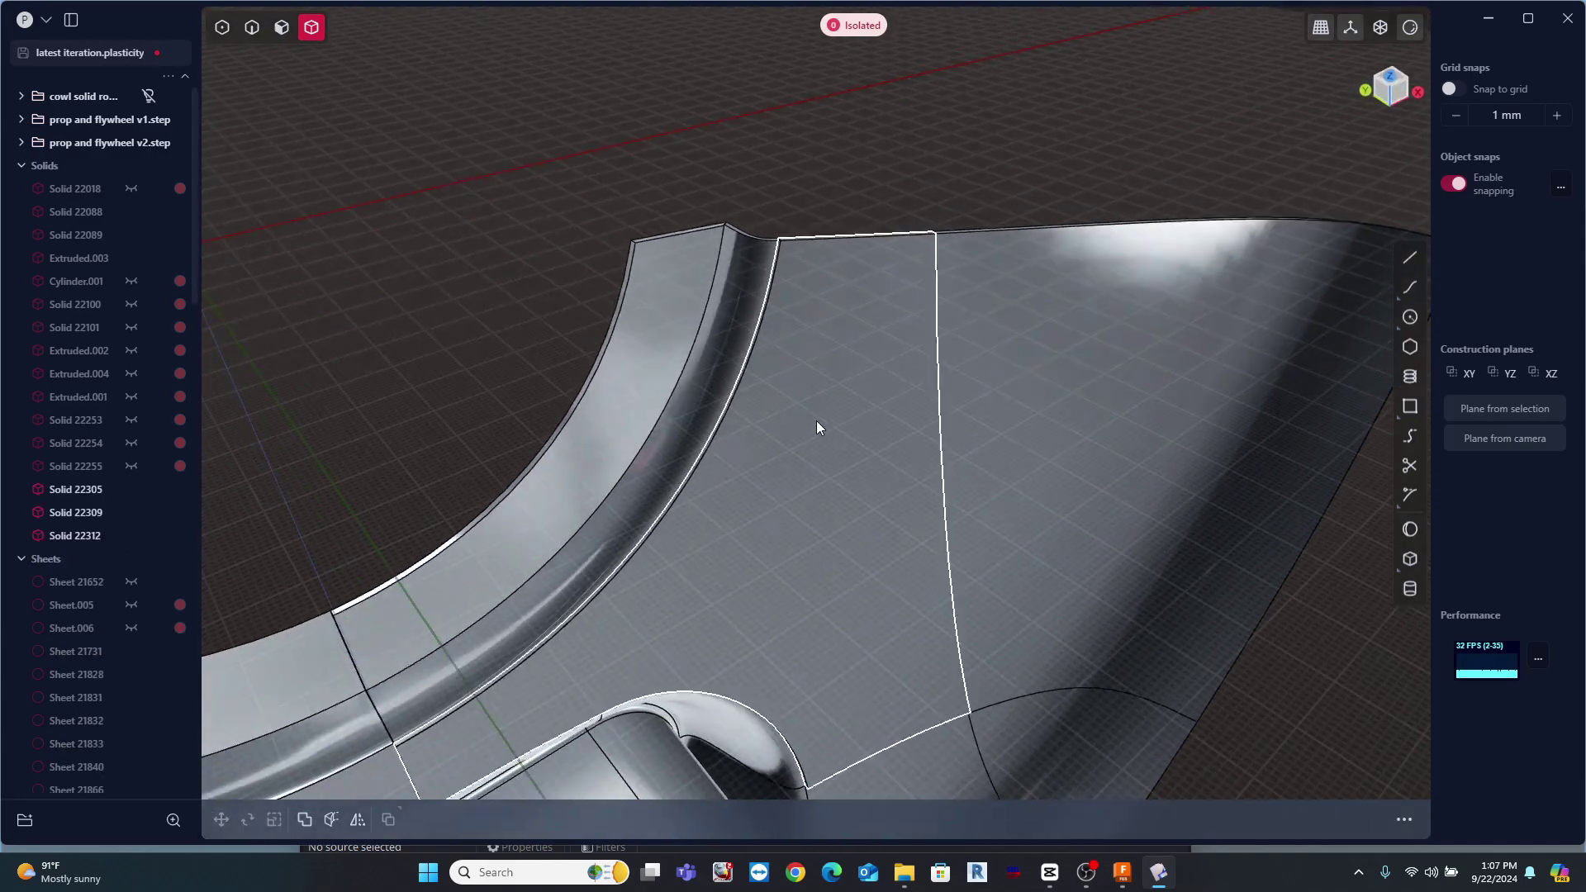
Examine the seams between the thickened cowl pieces around the rounded duct opening
{"action": "middle_click_drag", "start_coordinate": [821, 429], "coordinate": [789, 400]}
{"action": "scroll", "coordinate": [513, 390], "scroll_direction": "up", "scroll_amount": 6}
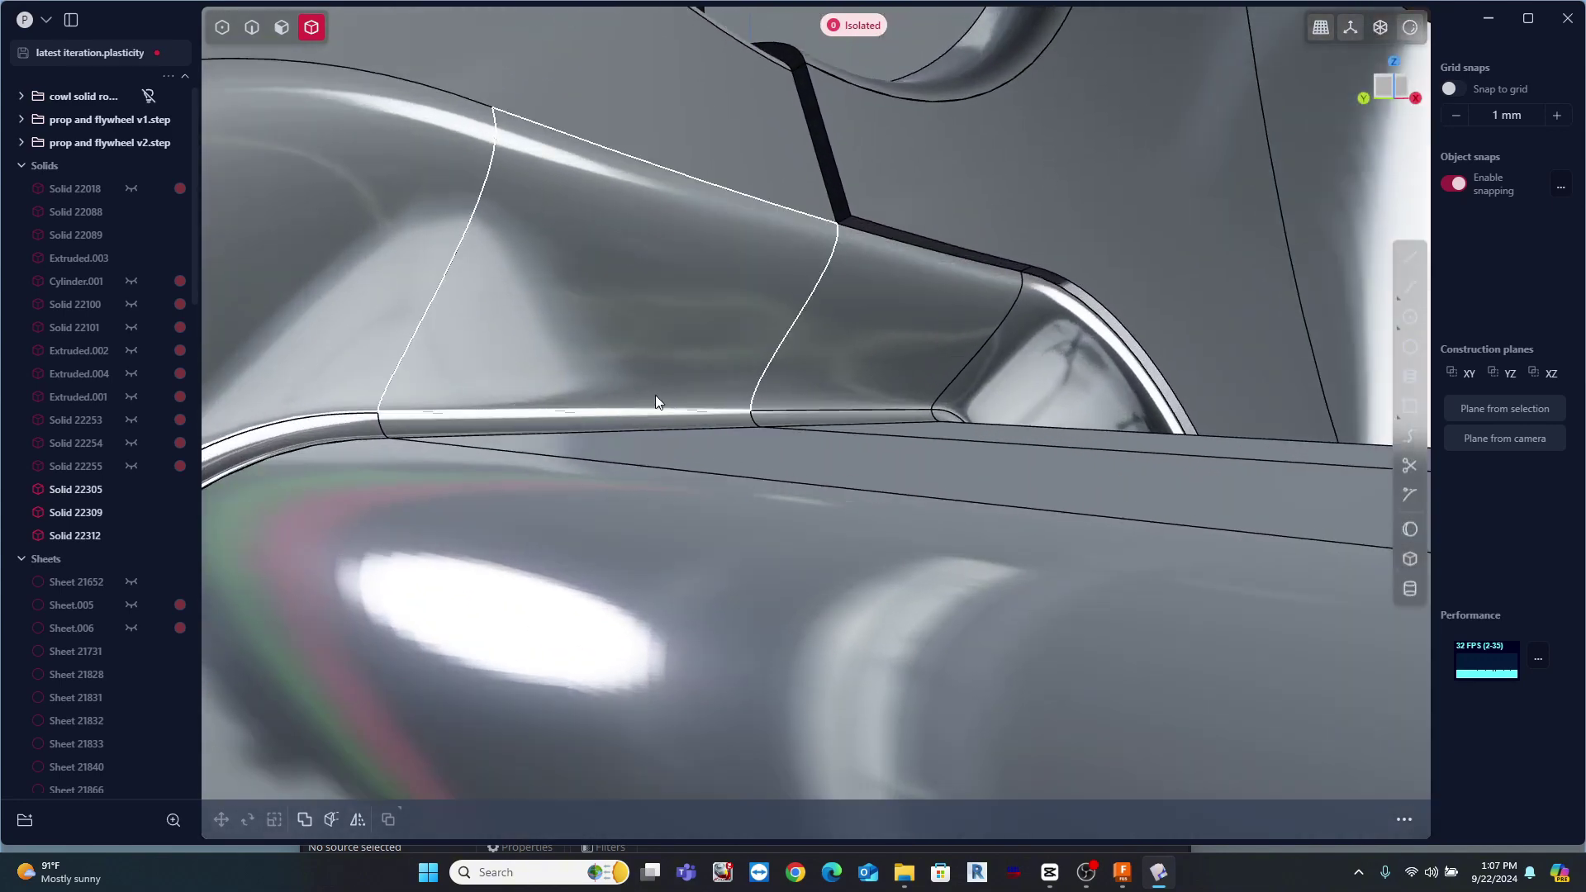
{"action": "middle_click_drag", "start_coordinate": [656, 398], "coordinate": [676, 454]}
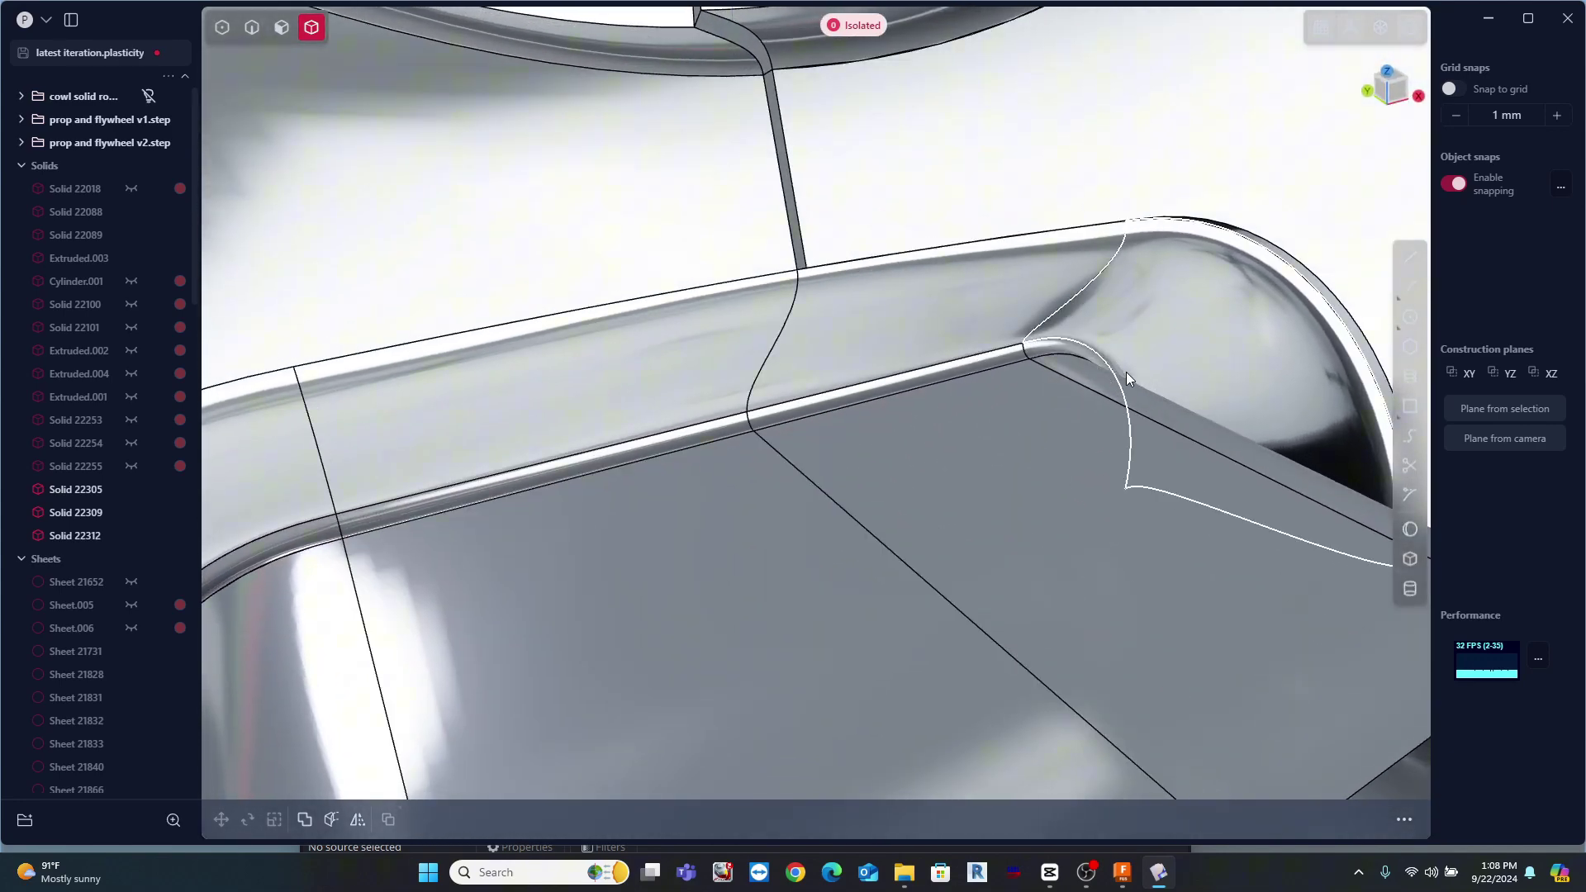
{"action": "middle_click_drag", "start_coordinate": [1012, 342], "coordinate": [1078, 399]}
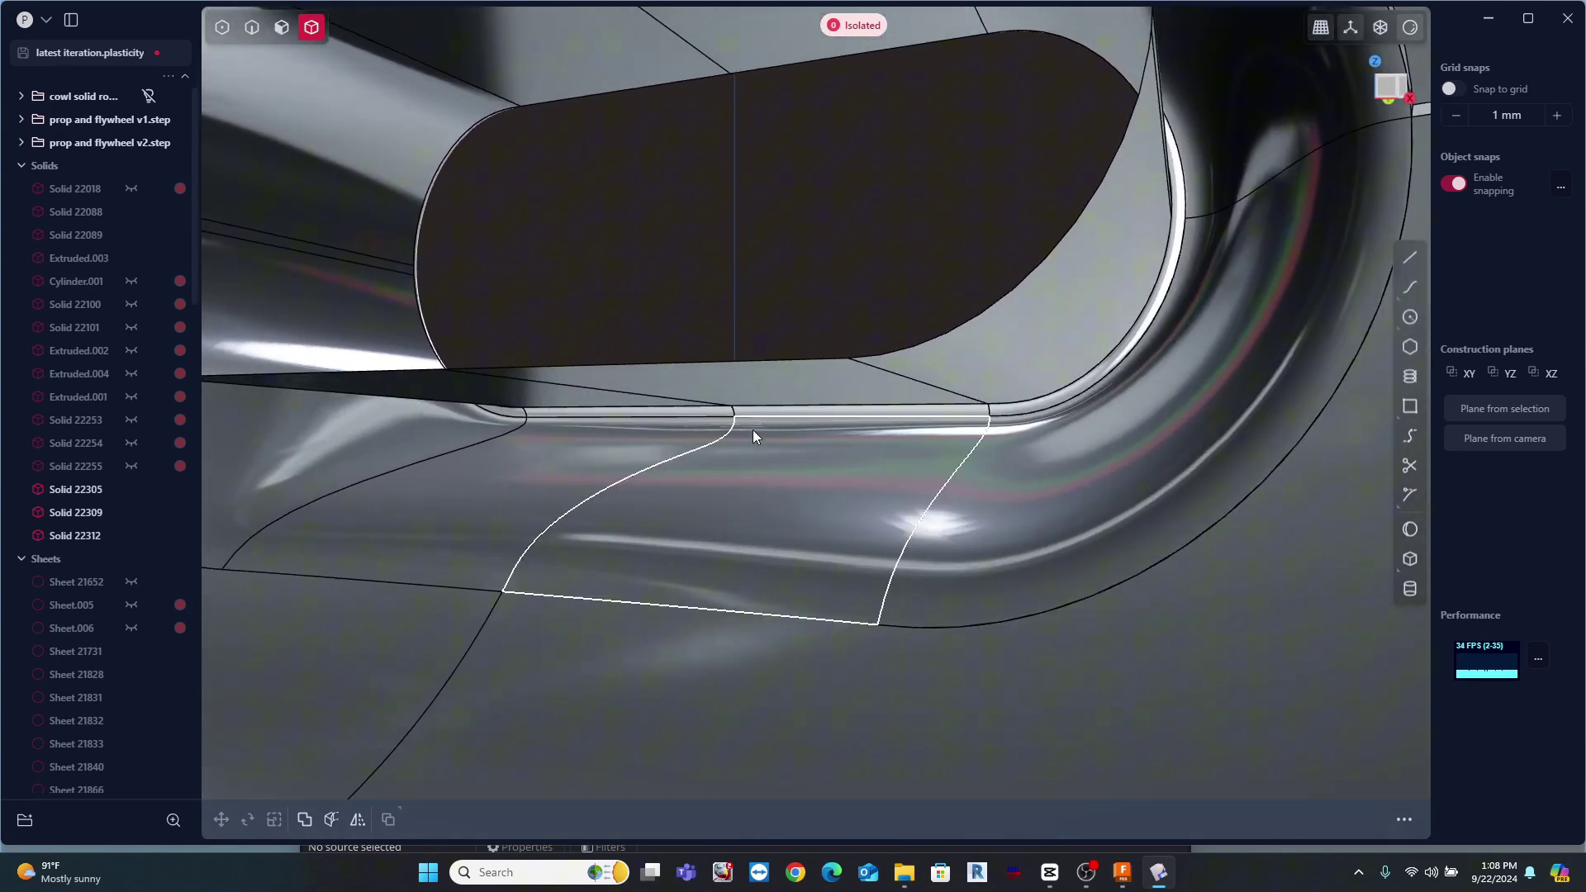
{"action": "middle_click_drag", "start_coordinate": [1159, 307], "coordinate": [1201, 697]}
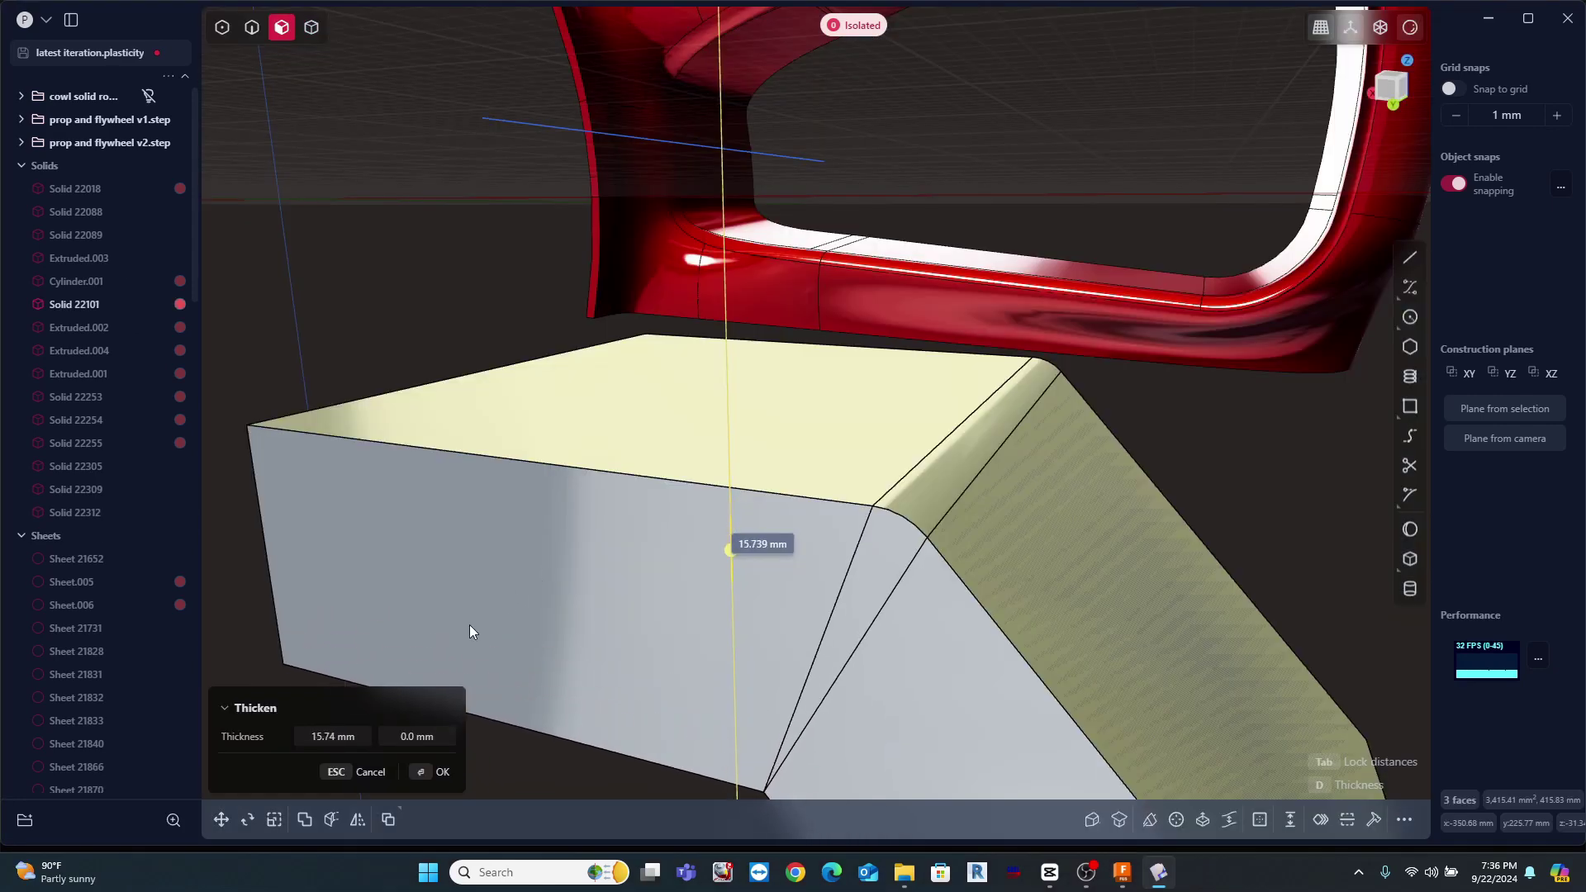
Thicken the three selected faces of the bent plate by 3 mm
{"action": "key", "text": "d"}
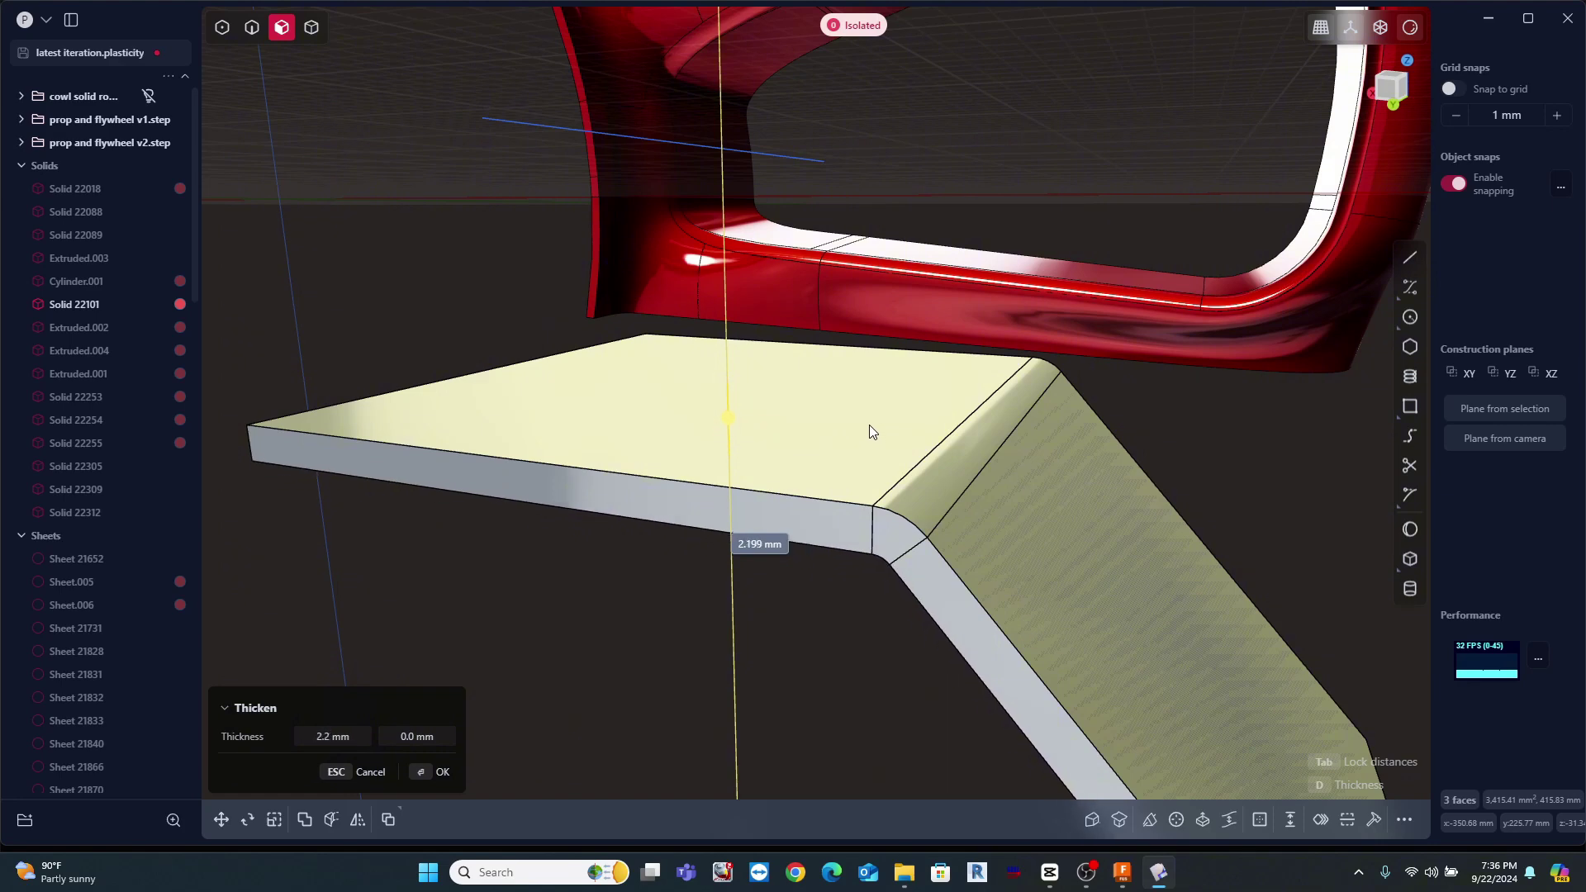
{"action": "type", "text": "3"}
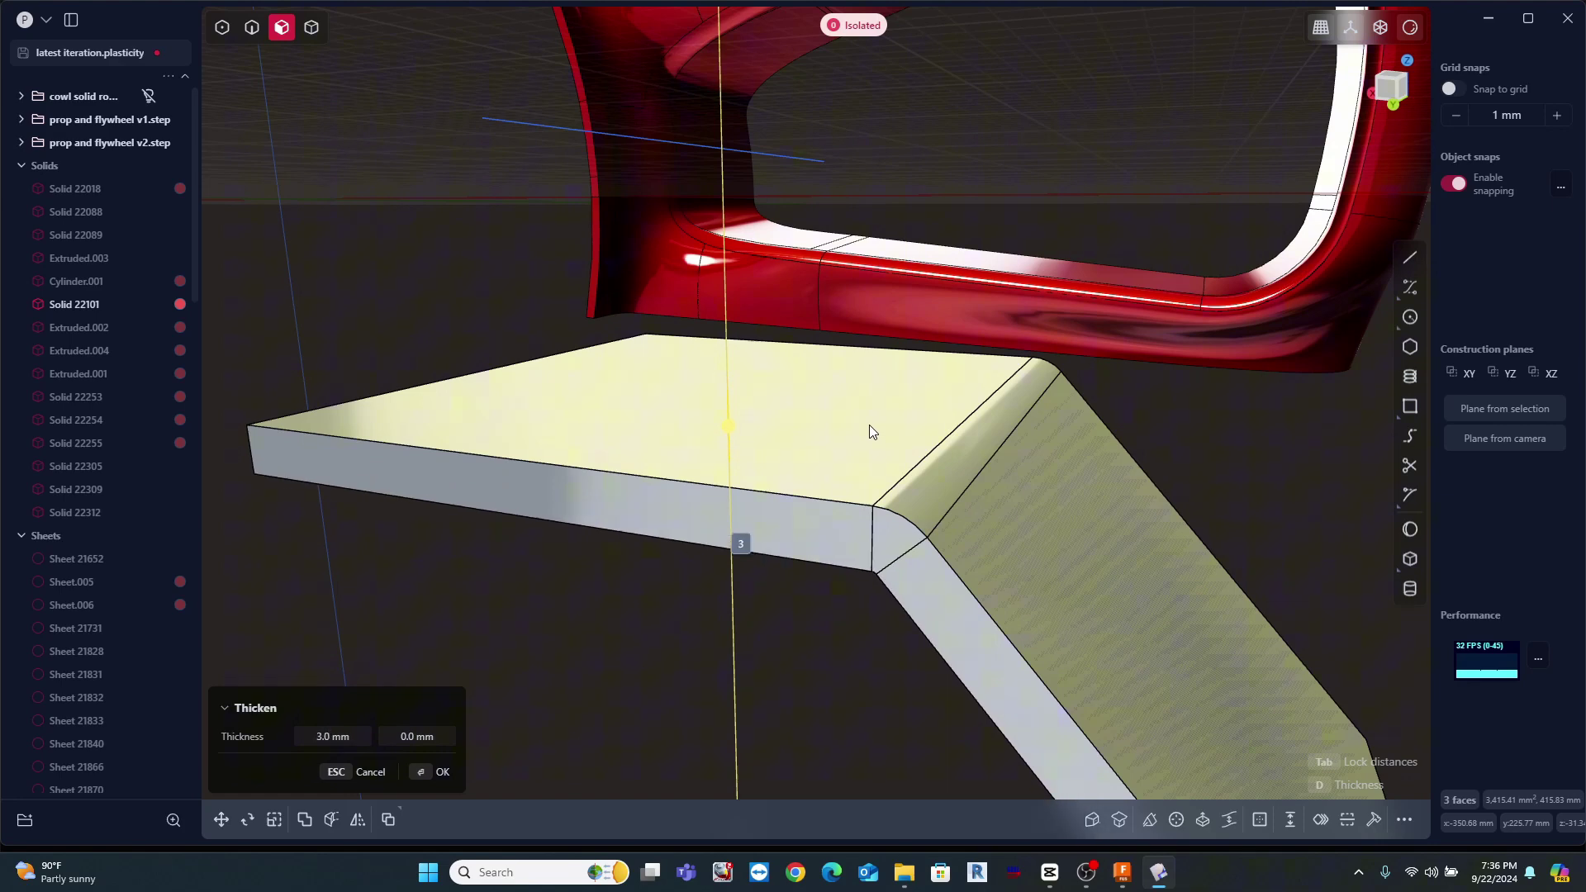
{"action": "key", "text": "Return"}
{"action": "key", "text": "Return"}
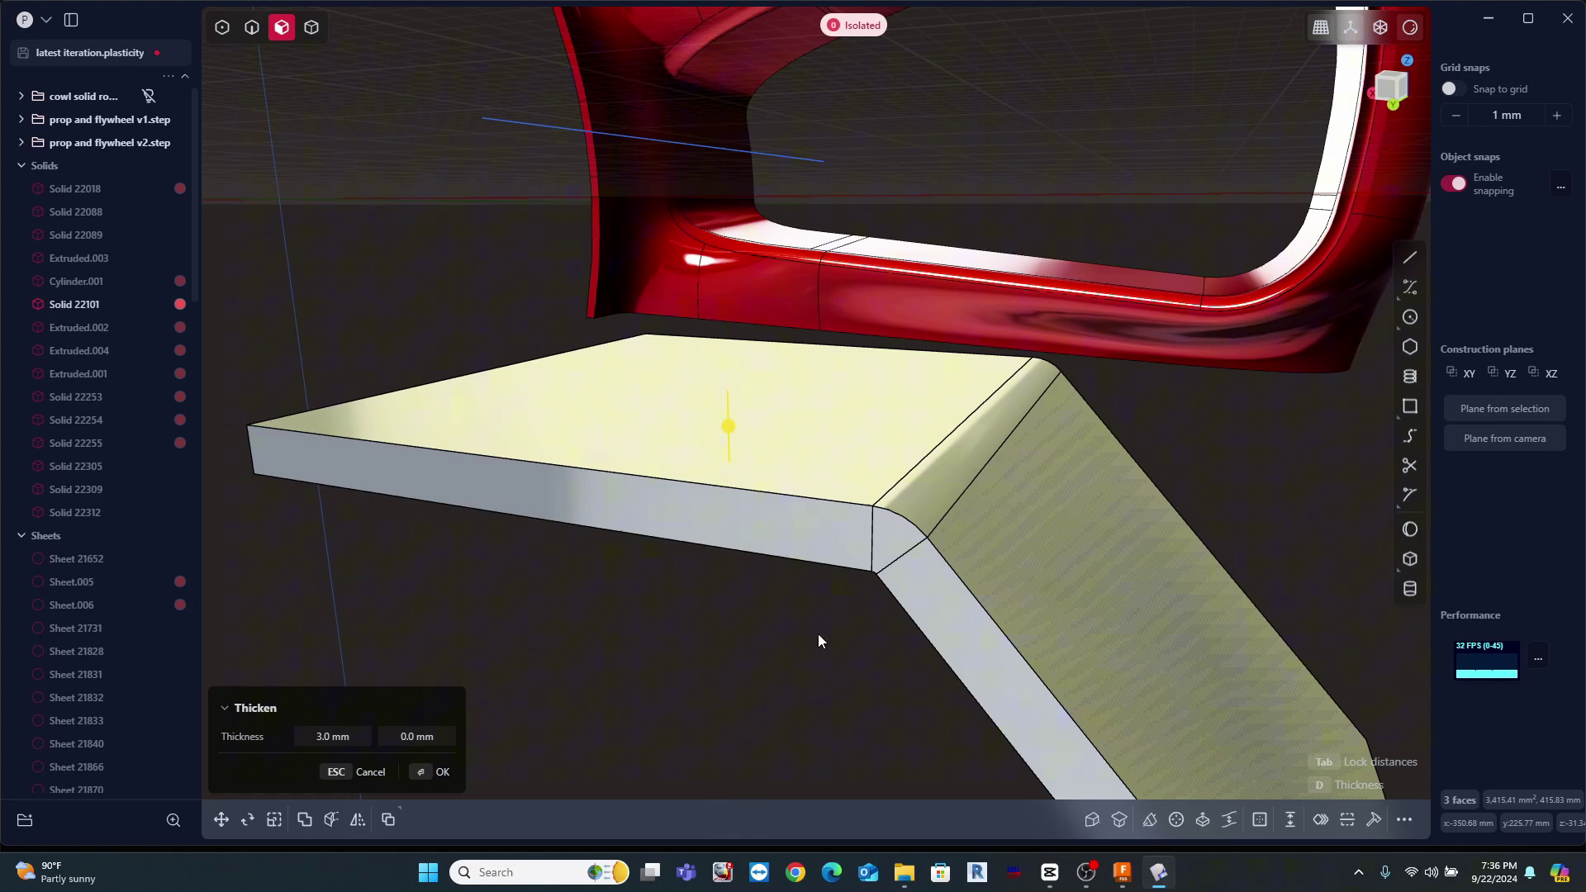
{"action": "scroll", "coordinate": [897, 588], "scroll_direction": "up", "scroll_amount": 3}
{"action": "middle_click_drag", "start_coordinate": [899, 582], "coordinate": [970, 492]}
{"action": "left_click", "coordinate": [894, 392]}
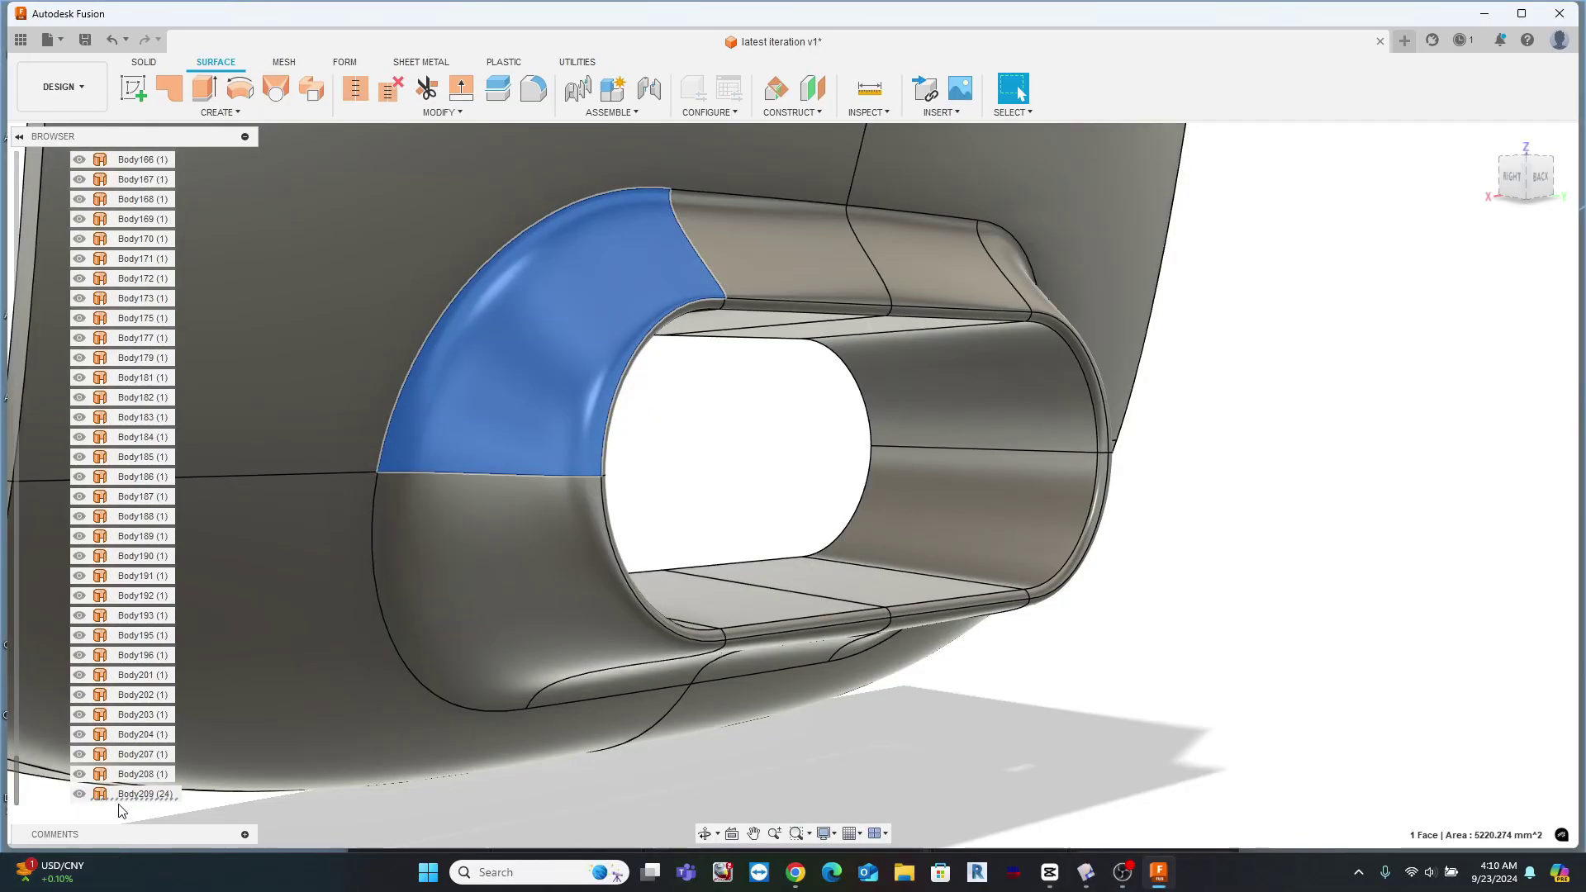
In Fusion, isolate the 24-face duct surface body Body209
{"action": "right_click", "coordinate": [124, 797]}
{"action": "left_click", "coordinate": [165, 767]}
{"action": "key", "text": "Escape"}
{"action": "middle_click_drag", "start_coordinate": [910, 493], "coordinate": [829, 503], "text": "shift"}
Try to offset the eight inner tunnel faces of the duct by 5.978 mm as a new body, and cancel the operation
{"action": "left_click", "coordinate": [508, 512]}
{"action": "left_click", "coordinate": [828, 504], "text": "ctrl"}
{"action": "left_click", "coordinate": [744, 372], "text": "ctrl"}
{"action": "left_click", "coordinate": [641, 350], "text": "ctrl"}
{"action": "middle_click_drag", "start_coordinate": [641, 351], "coordinate": [876, 388], "text": "shift"}
{"action": "left_click", "coordinate": [538, 623], "text": "ctrl"}
{"action": "middle_click_drag", "start_coordinate": [538, 623], "coordinate": [661, 559], "text": "shift"}
{"action": "left_click", "coordinate": [873, 560], "text": "shift"}
{"action": "middle_click_drag", "start_coordinate": [872, 559], "coordinate": [640, 357], "text": "shift"}
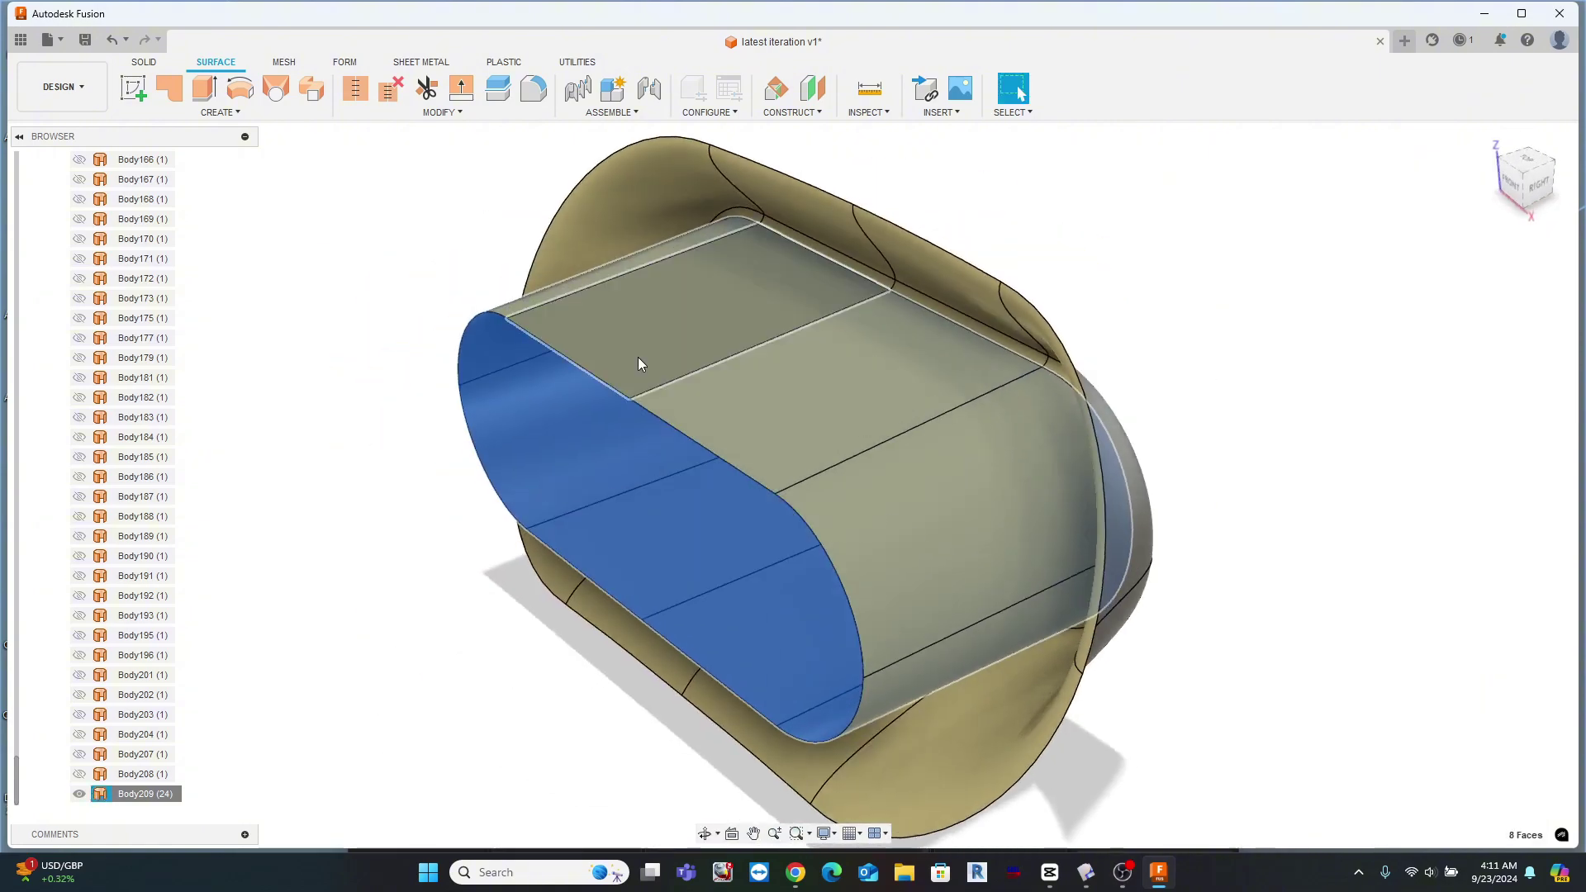
{"action": "left_click", "coordinate": [240, 113]}
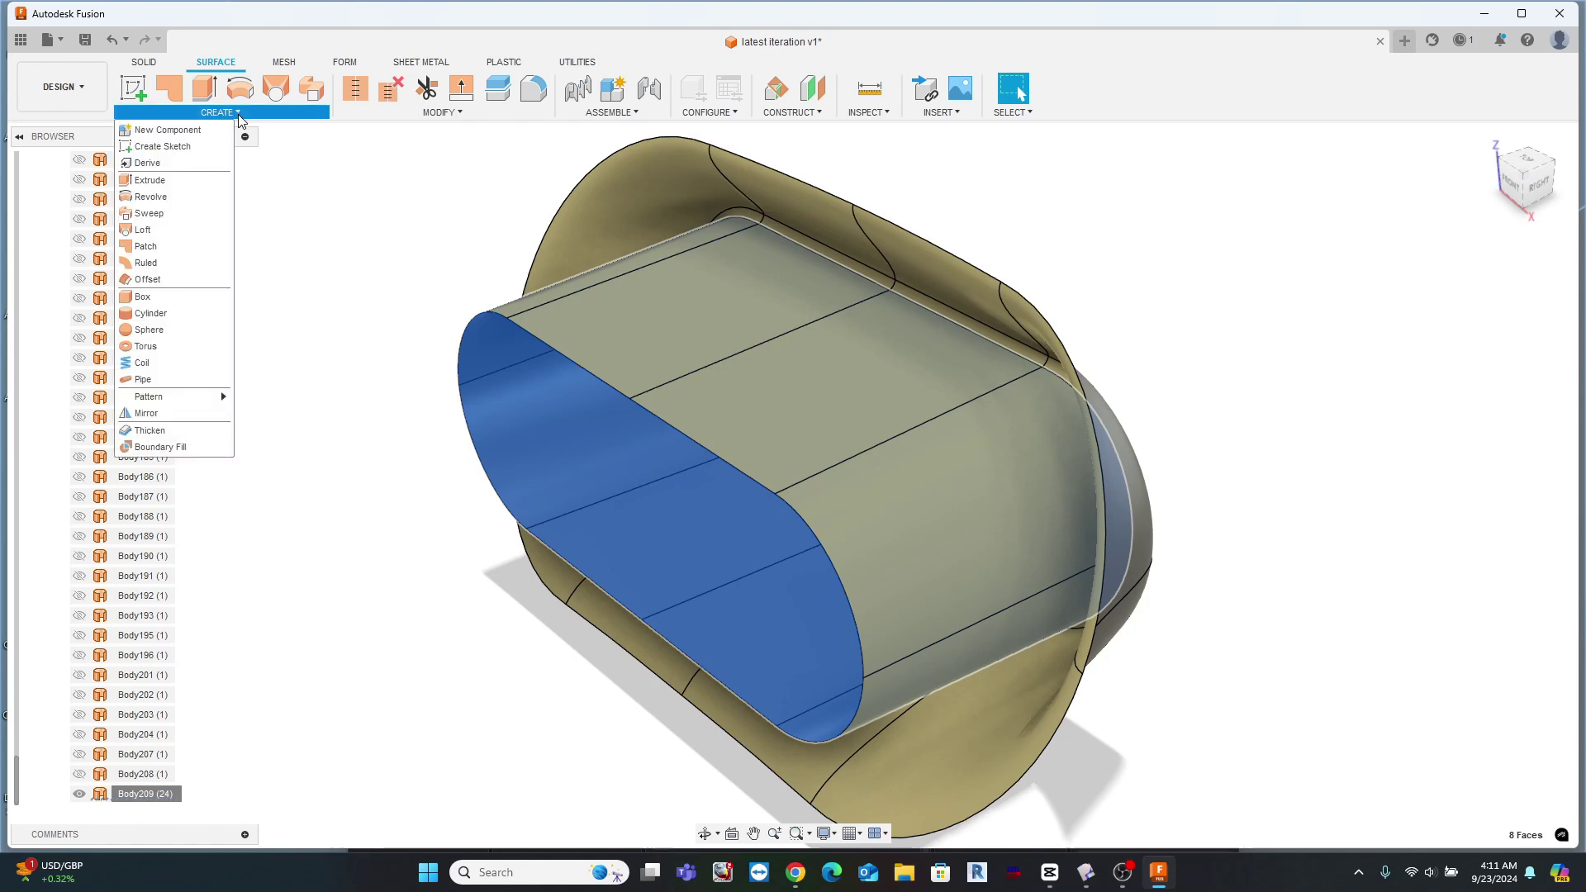
{"action": "left_click", "coordinate": [201, 279]}
{"action": "middle_click_drag", "start_coordinate": [584, 322], "coordinate": [727, 264], "text": "shift"}
{"action": "scroll", "coordinate": [857, 668], "scroll_direction": "up", "scroll_amount": 2}
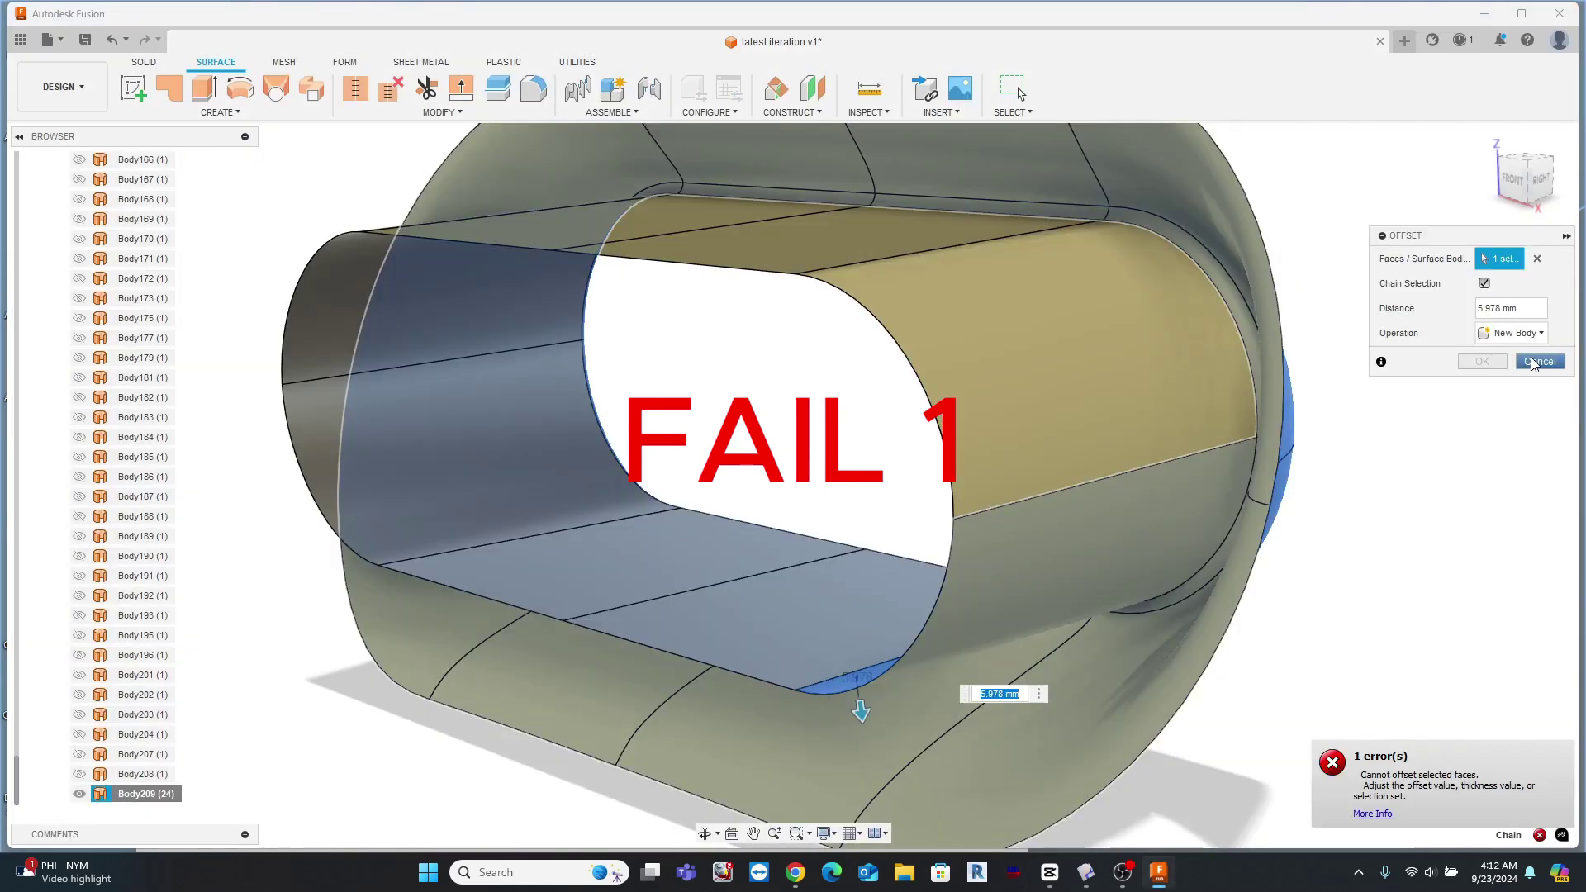
{"action": "left_click", "coordinate": [1539, 362]}
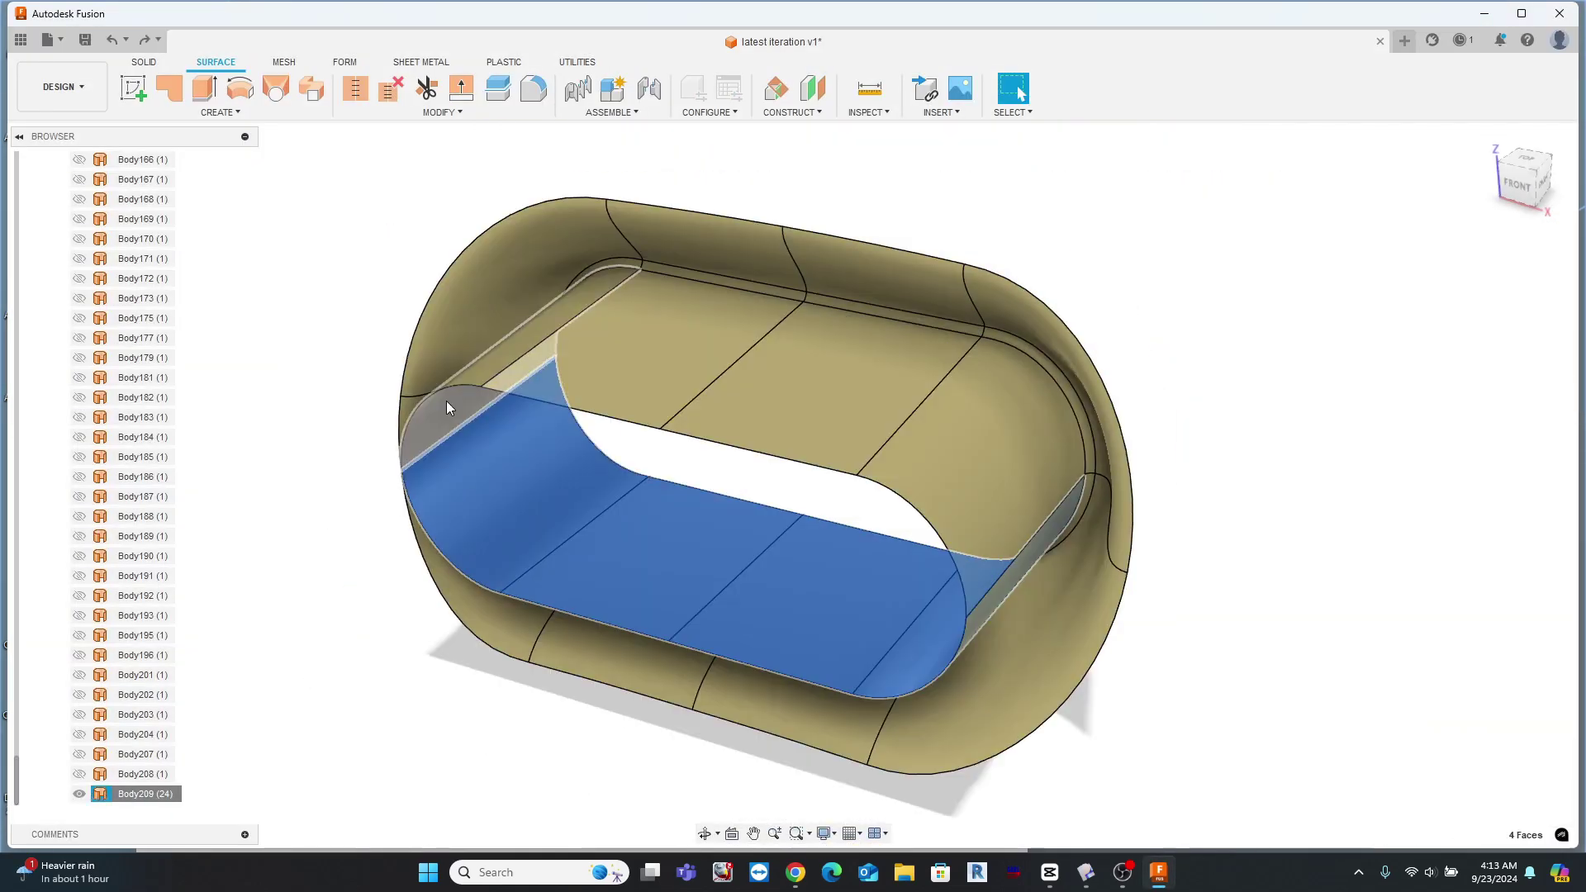
Reselect the faces around the inner tunnel and try again to offset them as a new body with chain selection
{"action": "left_click", "coordinate": [463, 516]}
{"action": "left_click", "coordinate": [628, 562], "text": "ctrl"}
{"action": "left_click", "coordinate": [836, 623], "text": "ctrl"}
{"action": "left_click", "coordinate": [975, 495], "text": "ctrl"}
{"action": "left_click", "coordinate": [826, 397], "text": "ctrl"}
{"action": "left_click", "coordinate": [708, 371], "text": "ctrl"}
{"action": "left_click", "coordinate": [496, 375], "text": "ctrl"}
{"action": "scroll", "coordinate": [557, 234], "scroll_direction": "up", "scroll_amount": 3}
{"action": "left_click", "coordinate": [443, 112]}
{"action": "left_click", "coordinate": [220, 112]}
{"action": "left_click", "coordinate": [174, 281]}
{"action": "scroll", "coordinate": [743, 537], "scroll_direction": "down", "scroll_amount": 3}
{"action": "middle_click_drag", "start_coordinate": [818, 579], "coordinate": [712, 510], "text": "shift"}
{"action": "scroll", "coordinate": [726, 670], "scroll_direction": "up", "scroll_amount": 2}
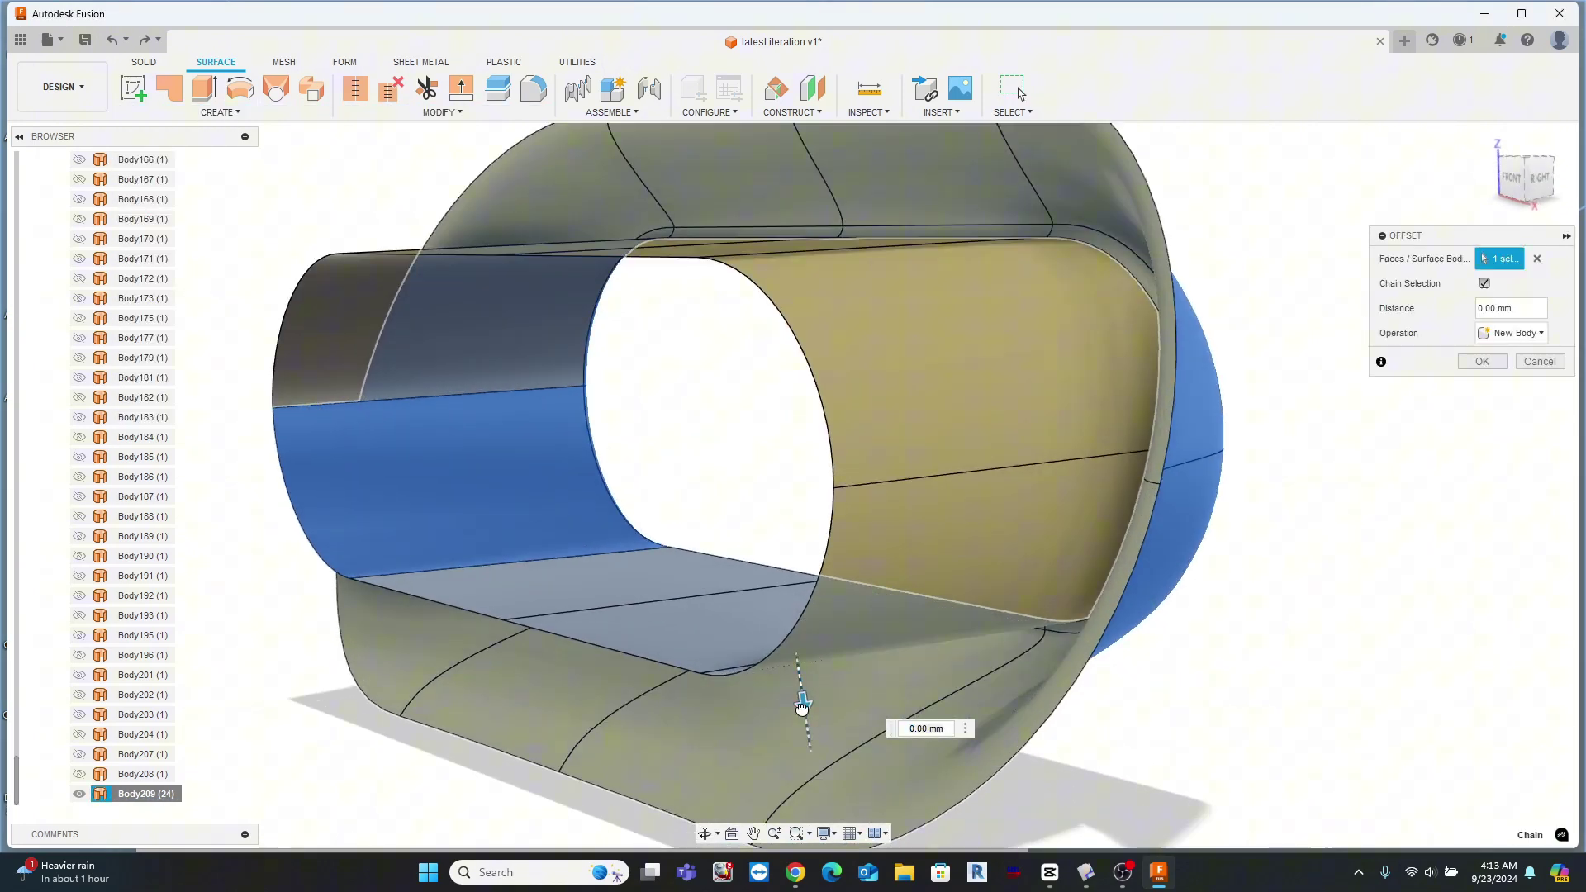
{"action": "left_click_drag", "start_coordinate": [802, 706], "coordinate": [804, 712]}
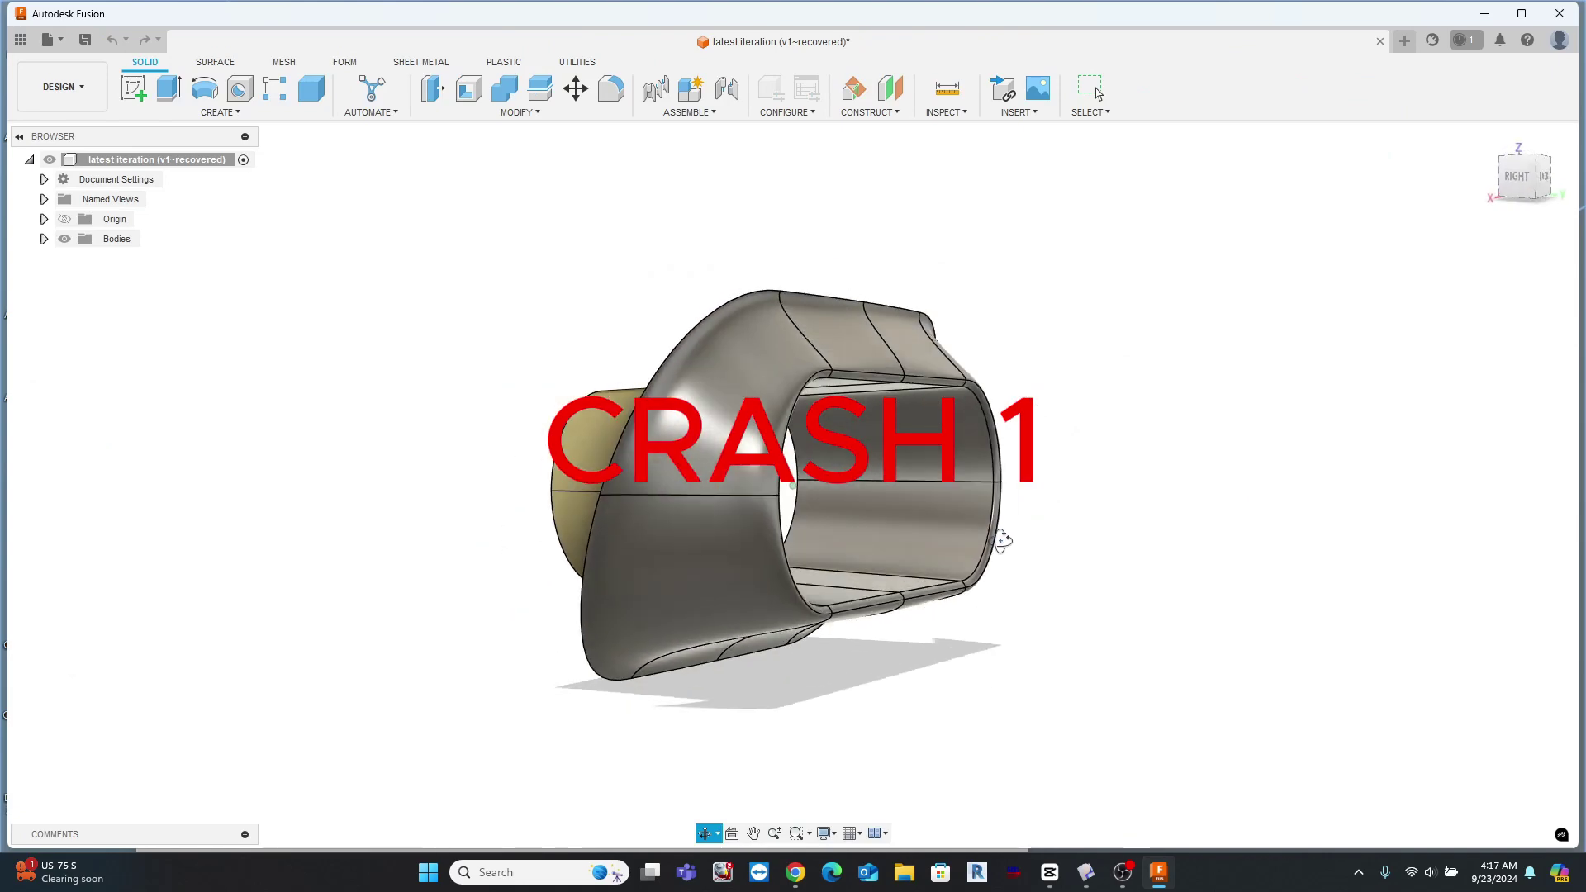
Unstitch the duct surface body in the recovered design into separate surfaces
{"action": "middle_click_drag", "start_coordinate": [1001, 541], "coordinate": [868, 537], "text": "shift"}
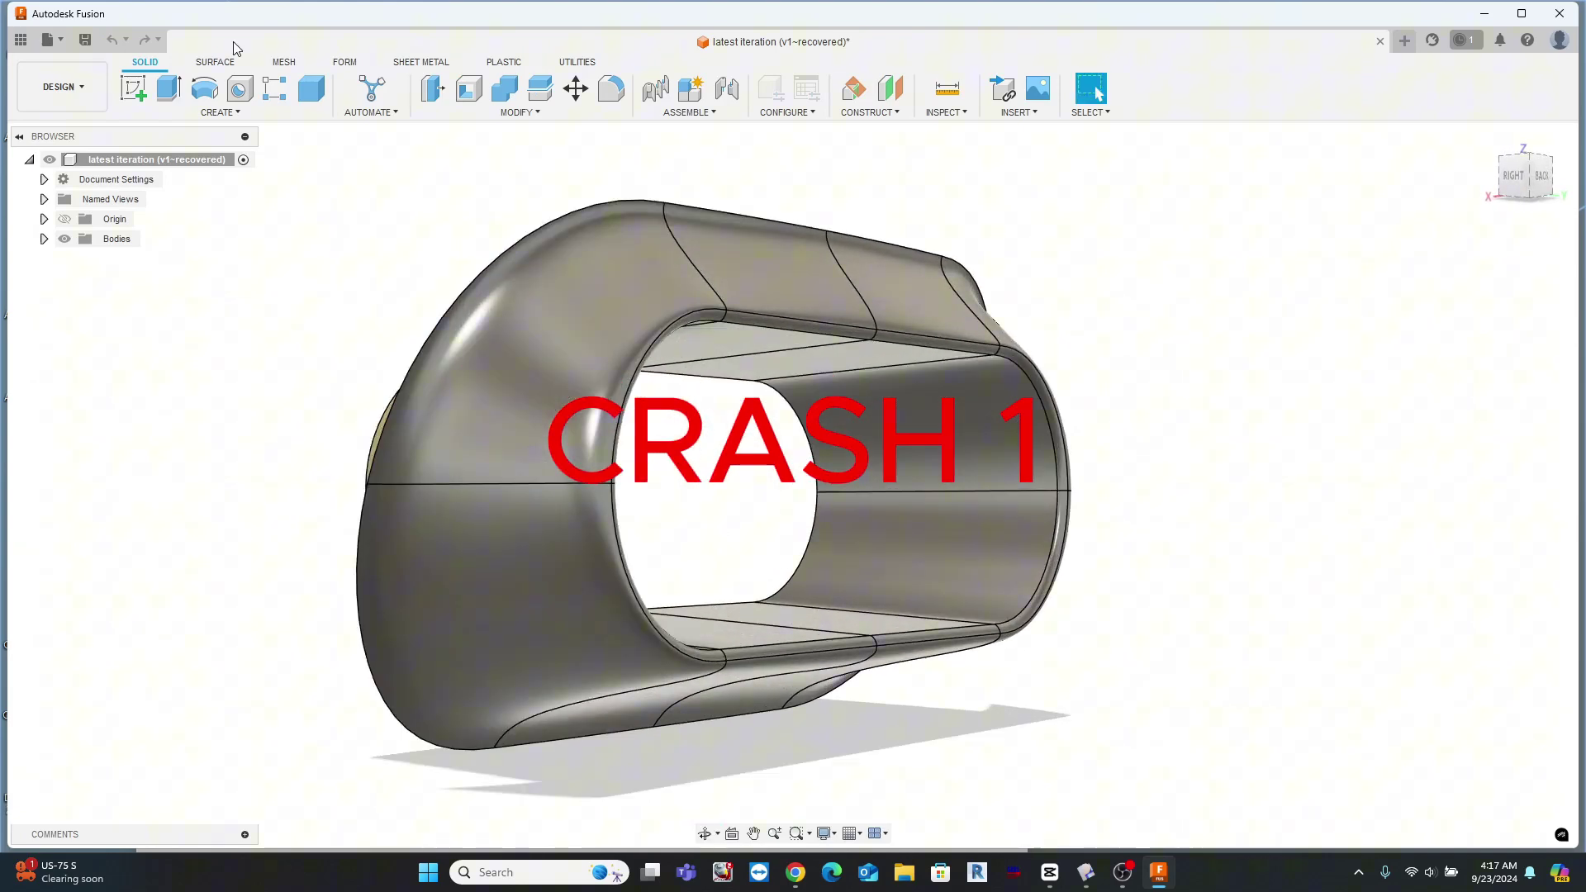
{"action": "left_click", "coordinate": [215, 61]}
{"action": "left_click", "coordinate": [391, 89]}
{"action": "left_click", "coordinate": [909, 421]}
{"action": "mouse_move", "coordinate": [909, 422]}
{"action": "middle_mouse_down", "text": "shift"}
{"action": "mouse_move", "coordinate": [868, 383]}
{"action": "mouse_move", "coordinate": [917, 430]}
{"action": "middle_mouse_up", "text": "shift"}
{"action": "left_click", "coordinate": [1482, 312]}
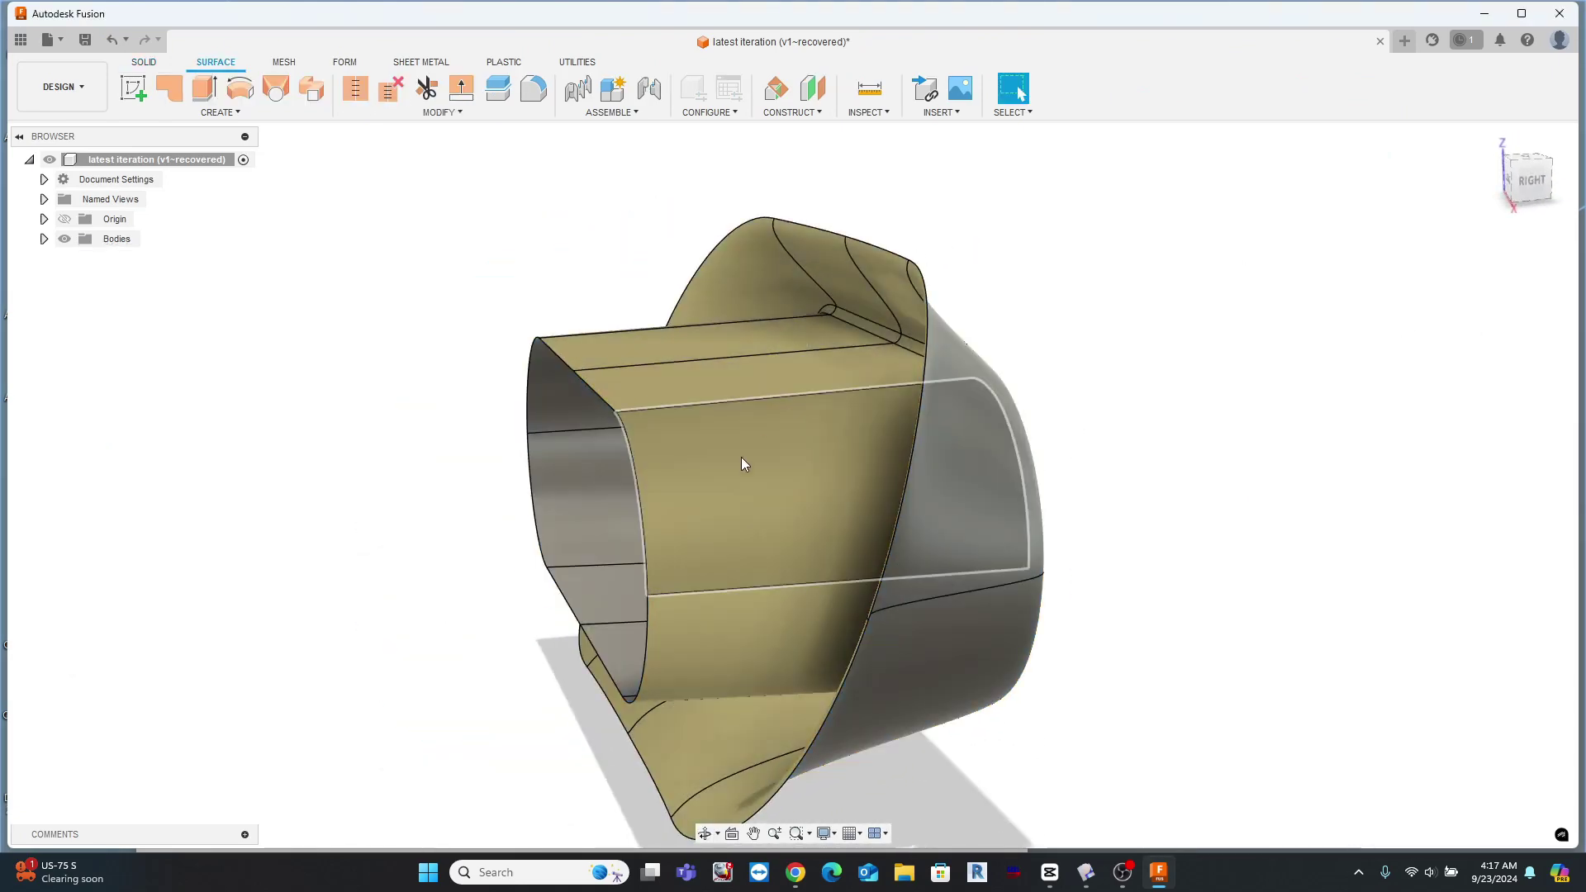
Offset the inner tunnel faces of the duct by -2 mm as a new body with chain selection
{"action": "middle_click_drag", "start_coordinate": [742, 489], "coordinate": [533, 593], "text": "shift"}
{"action": "scroll", "coordinate": [545, 595], "scroll_direction": "up", "scroll_amount": 3}
{"action": "left_click", "coordinate": [220, 111]}
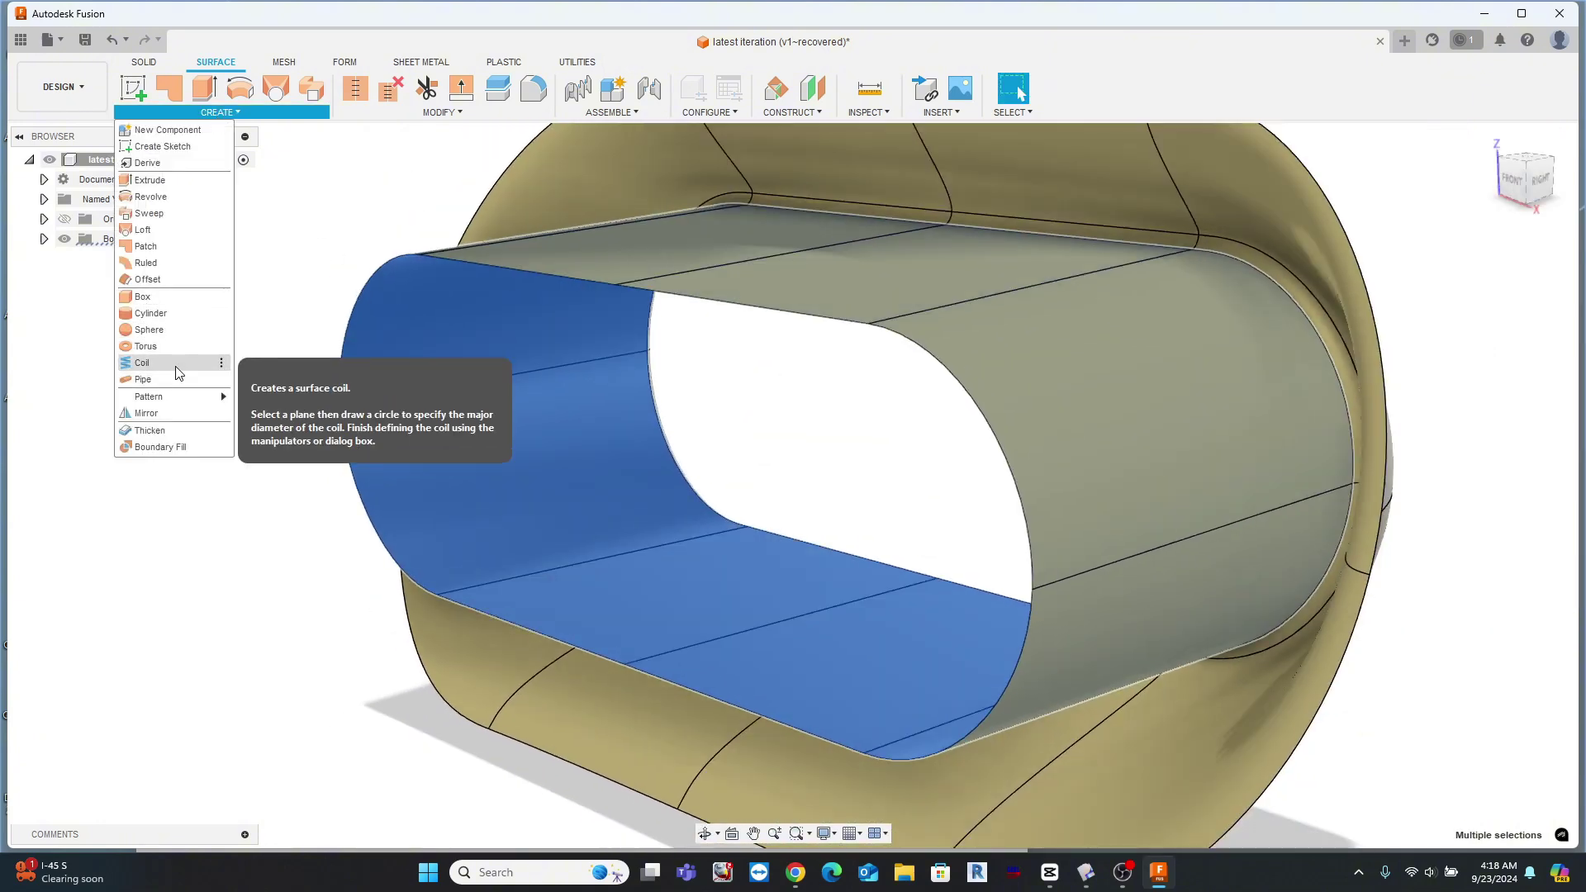
{"action": "left_click", "coordinate": [148, 279]}
{"action": "left_click_drag", "start_coordinate": [796, 286], "coordinate": [794, 240]}
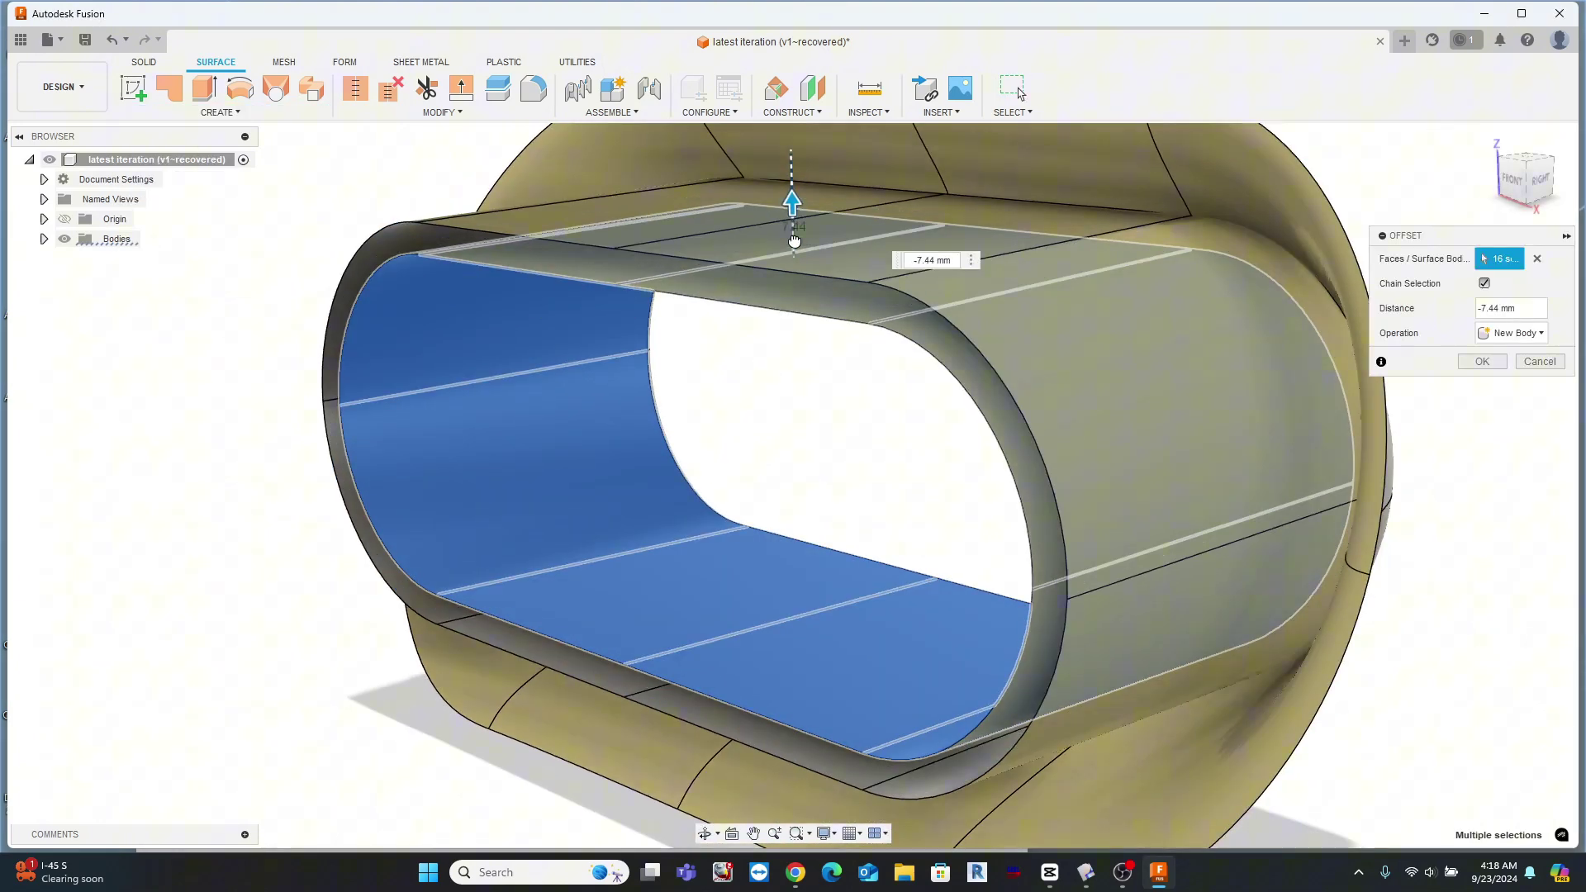
{"action": "type", "text": "-33"}
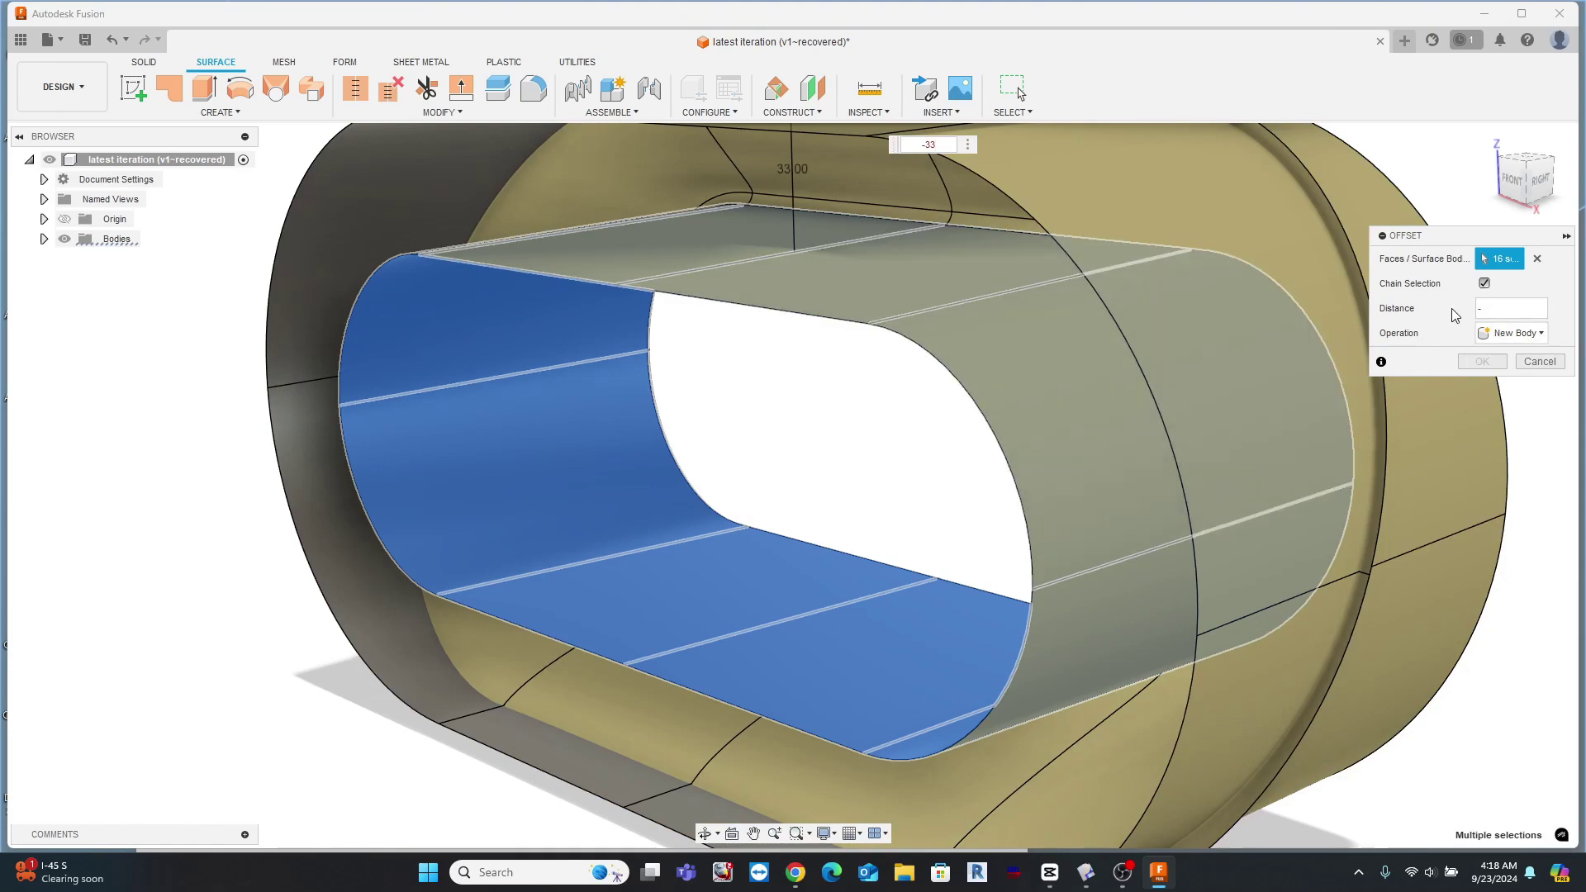
{"action": "type", "text": "2"}
{"action": "left_click", "coordinate": [1499, 366]}
{"action": "scroll", "coordinate": [1187, 348], "scroll_direction": "down", "scroll_amount": 2}
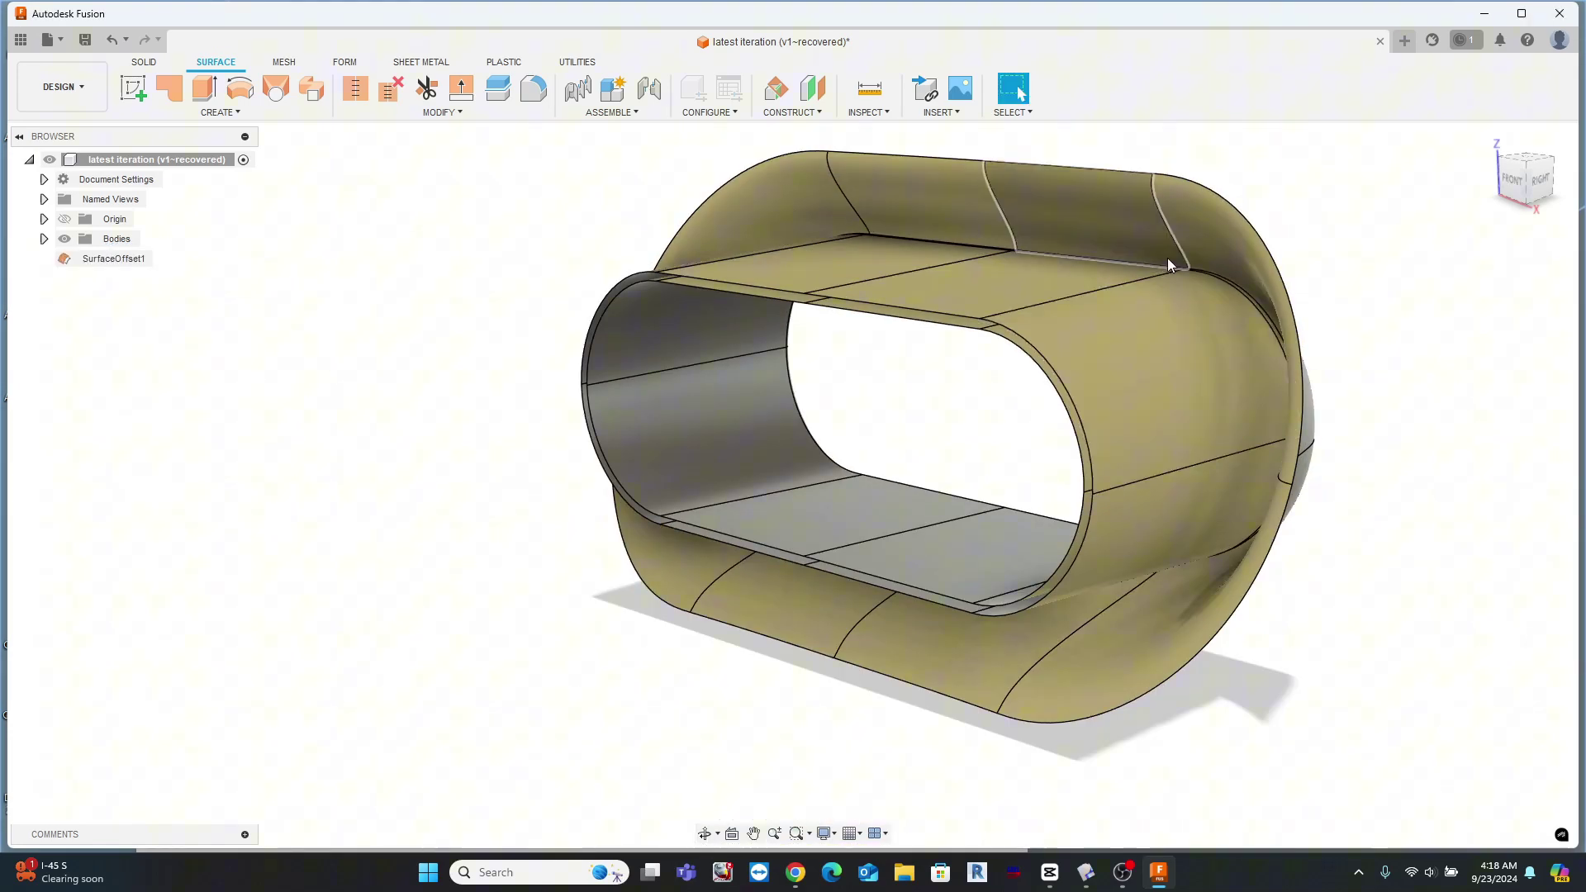
Select the eight flared flange faces around the duct and try to offset them as a new body with chain selection
{"action": "mouse_move", "coordinate": [1421, 395]}
{"action": "middle_mouse_down", "text": "shift"}
{"action": "mouse_move", "coordinate": [1551, 396]}
{"action": "mouse_move", "coordinate": [1413, 397]}
{"action": "middle_mouse_up", "text": "shift"}
{"action": "left_click", "coordinate": [1127, 680]}
{"action": "middle_click_drag", "start_coordinate": [1222, 401], "coordinate": [1286, 402], "text": "shift"}
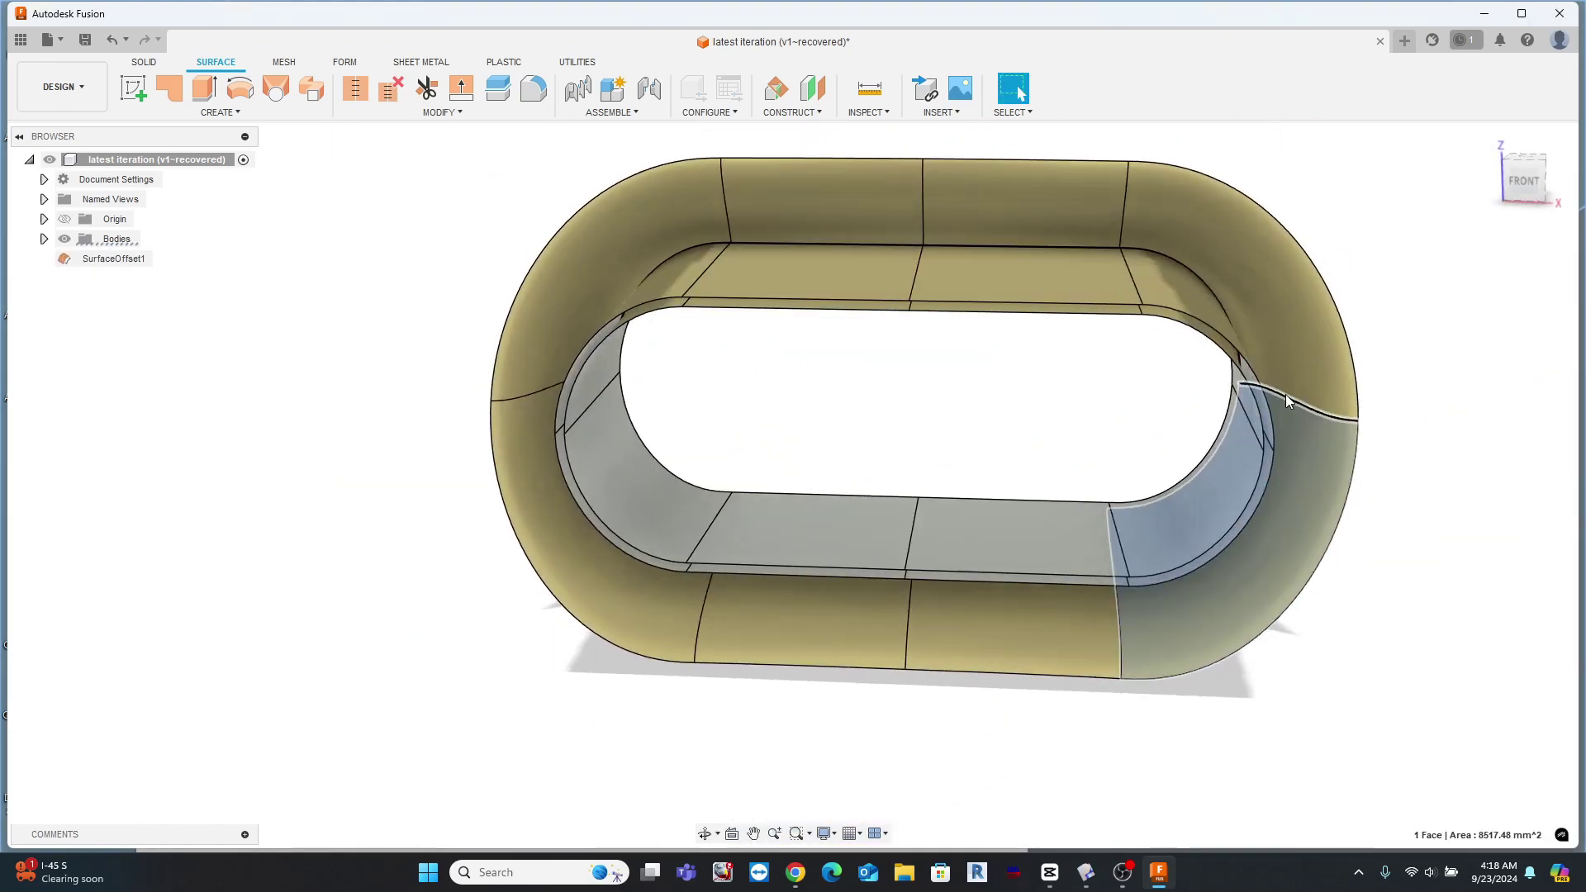
{"action": "left_click", "coordinate": [1264, 335], "text": "shift"}
{"action": "left_click", "coordinate": [1063, 220], "text": "shift"}
{"action": "left_click", "coordinate": [835, 206], "text": "shift"}
{"action": "left_click", "coordinate": [594, 281], "text": "shift"}
{"action": "left_click", "coordinate": [546, 483], "text": "shift"}
{"action": "left_click", "coordinate": [801, 619], "text": "shift"}
{"action": "left_click", "coordinate": [977, 637], "text": "shift"}
{"action": "middle_click_drag", "start_coordinate": [1157, 537], "coordinate": [1064, 516], "text": "shift"}
{"action": "left_click", "coordinate": [149, 279]}
{"action": "middle_click_drag", "start_coordinate": [992, 609], "coordinate": [1017, 643], "text": "shift"}
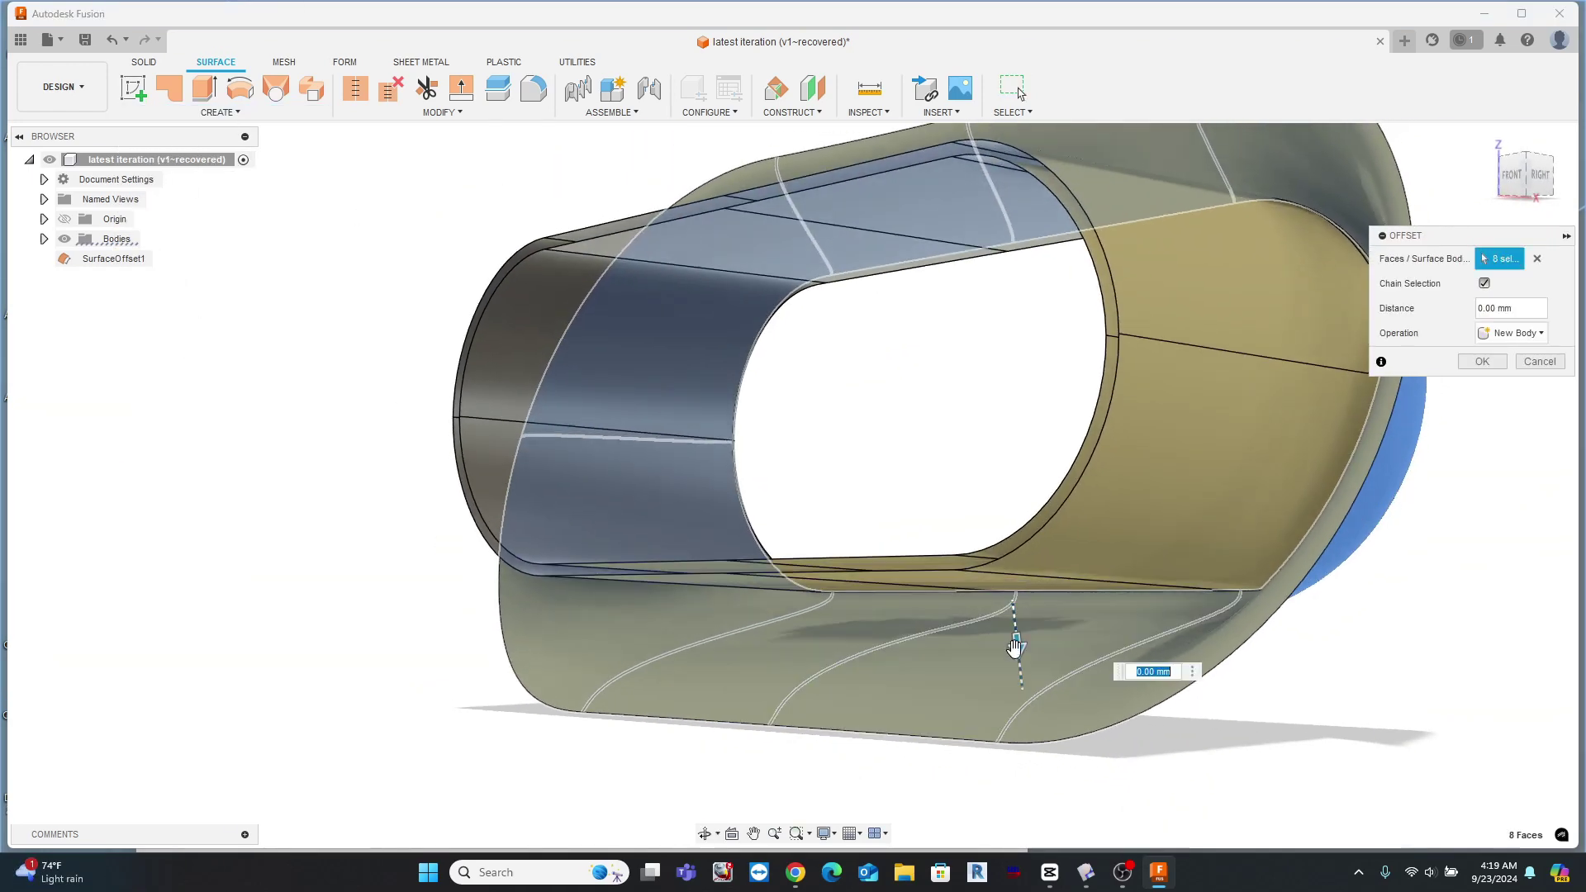
{"action": "left_click_drag", "start_coordinate": [1131, 661], "coordinate": [1443, 351]}
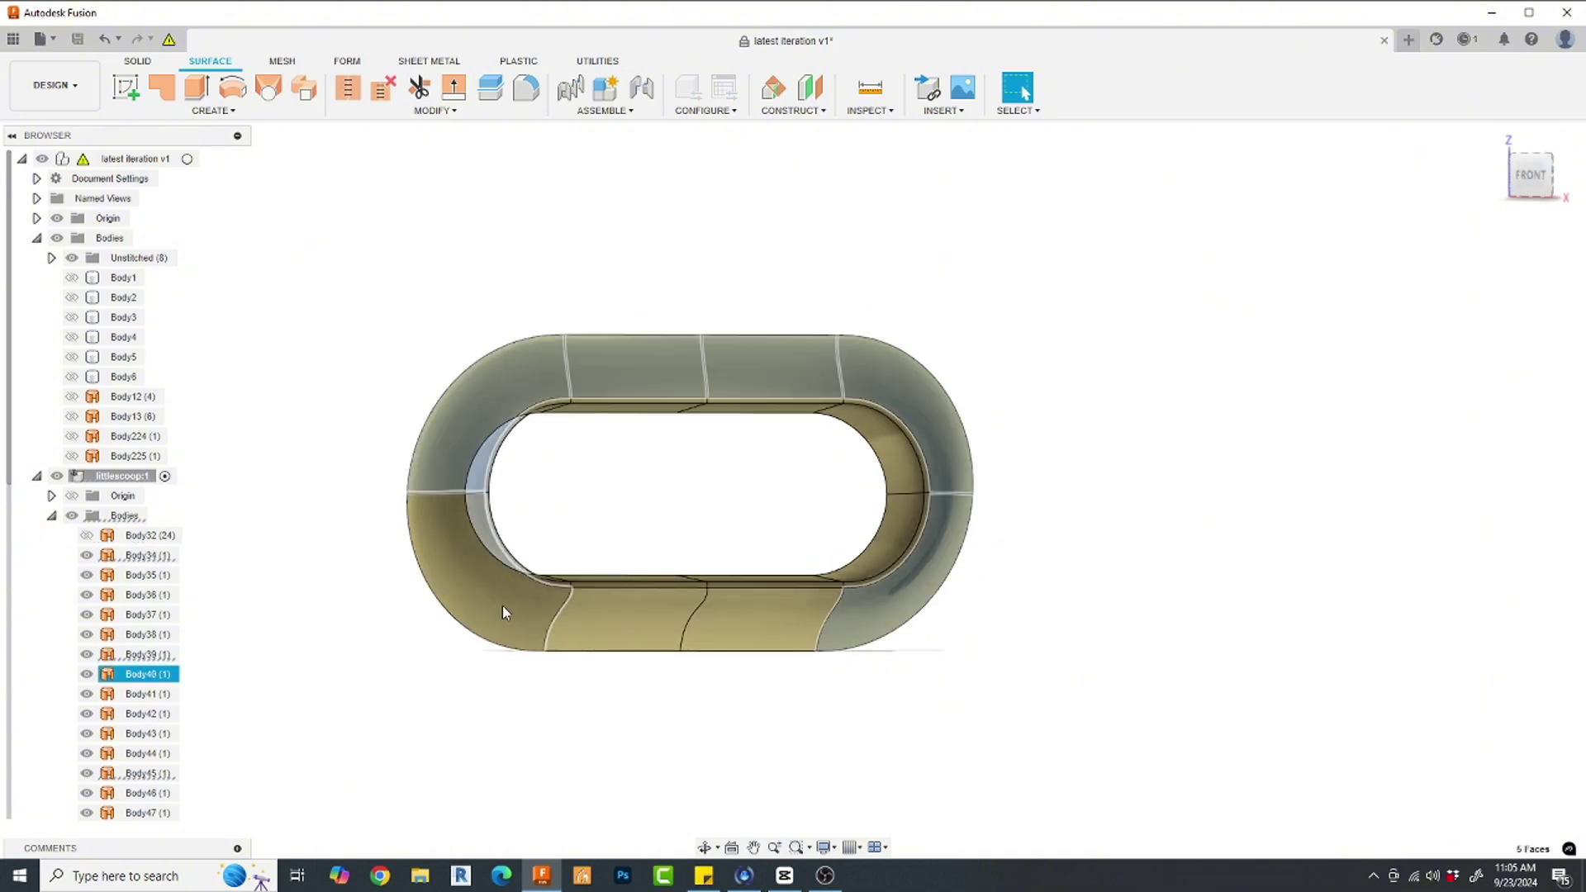
Offset six of the scoop's outer flange faces by -2.198 mm as a new body and set up stitching four surfaces
{"action": "left_click", "coordinate": [214, 110]}
{"action": "left_click", "coordinate": [252, 262]}
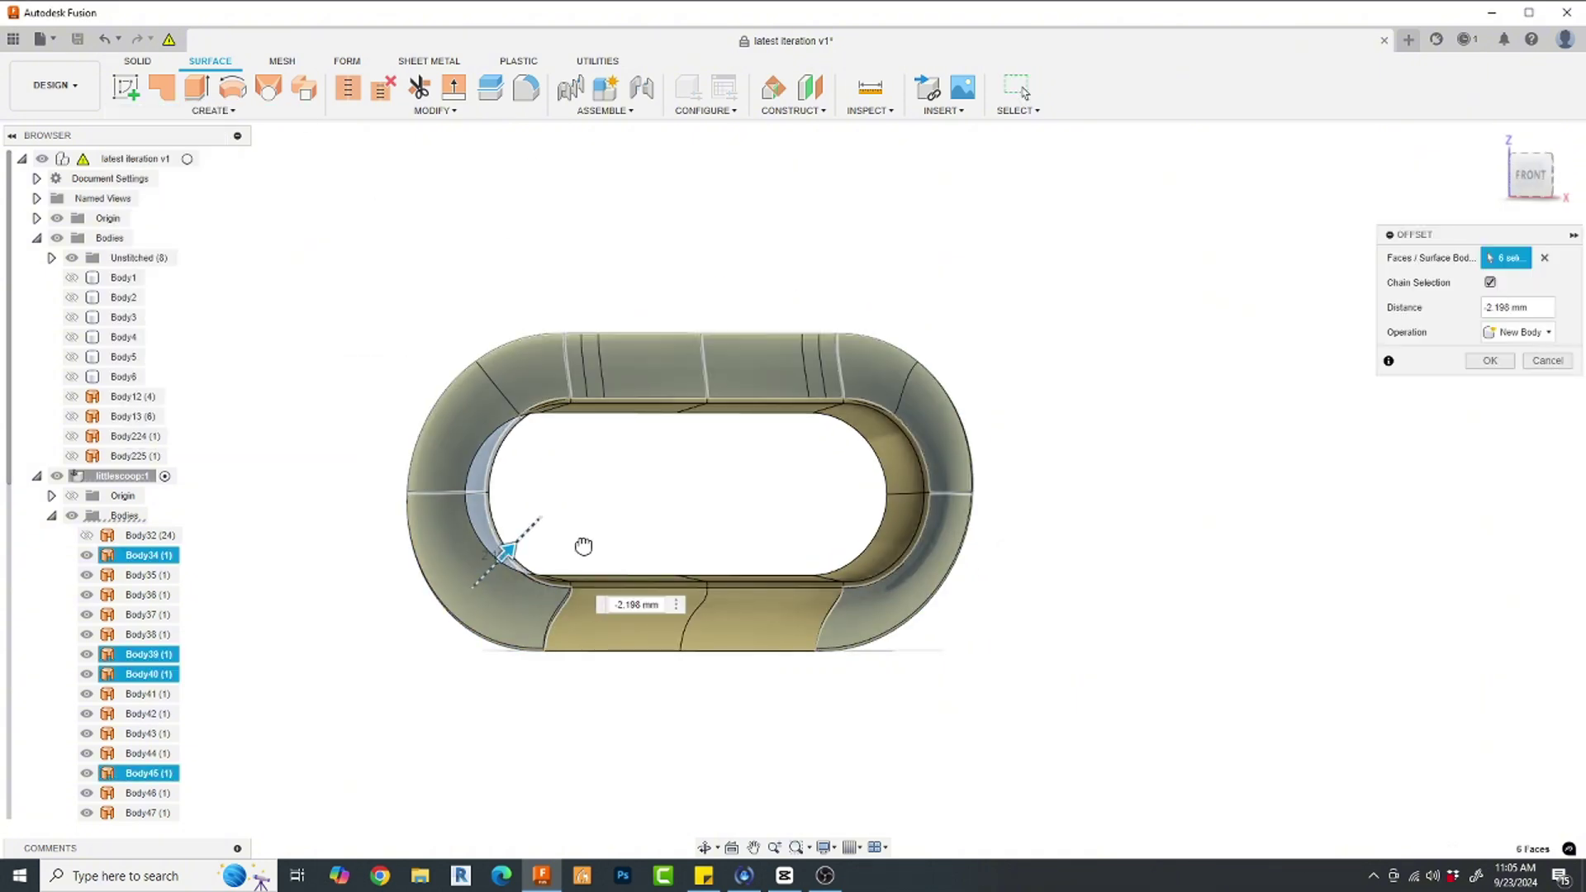
{"action": "key", "text": "Return"}
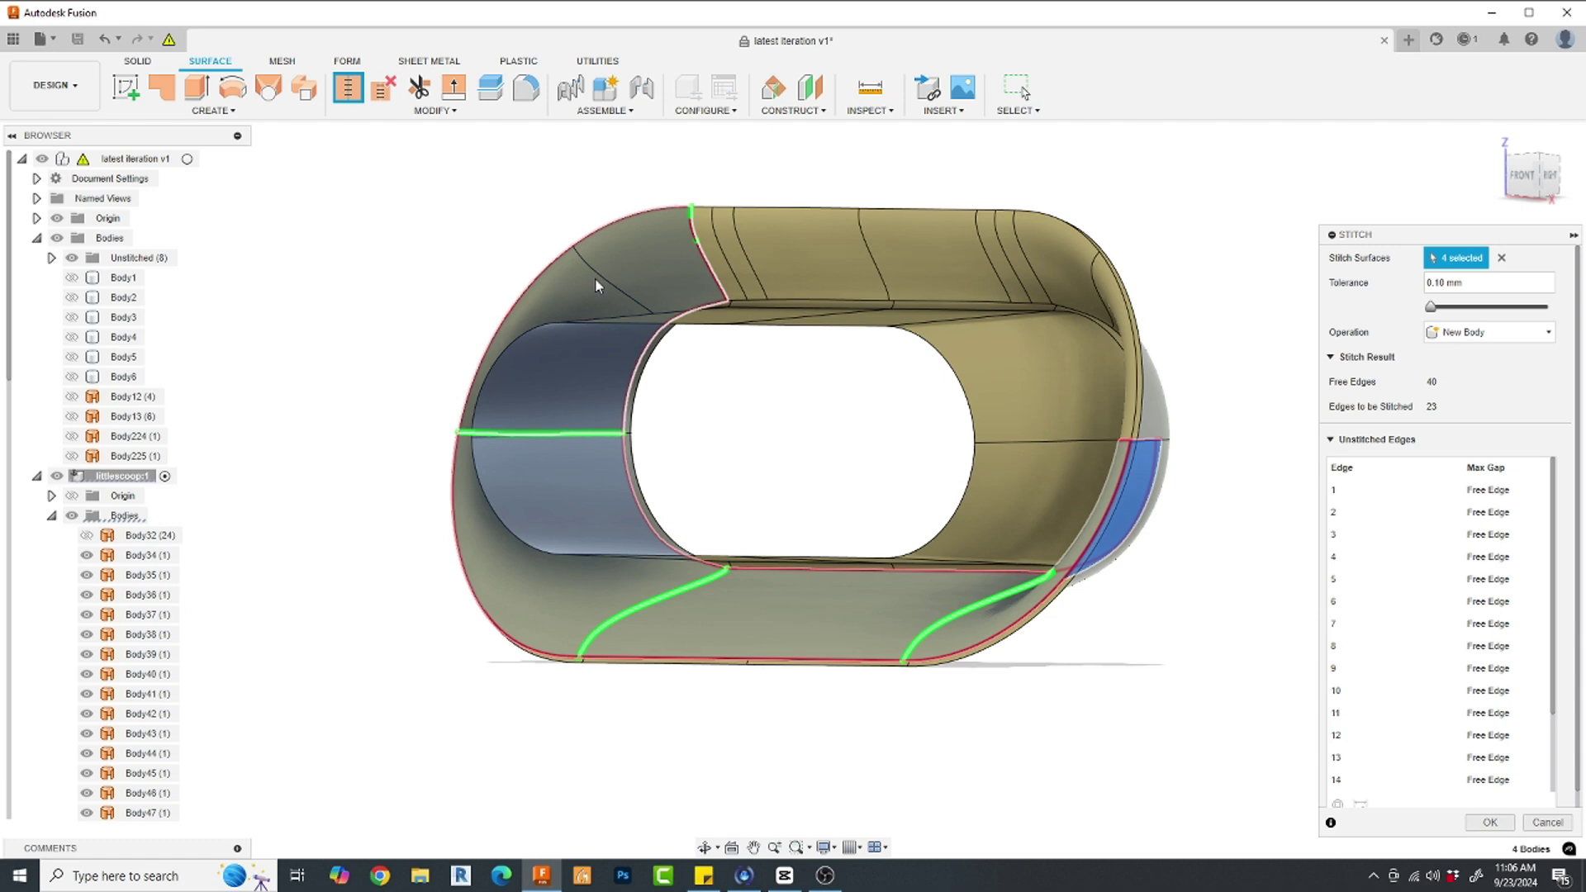
{"action": "middle_click_drag", "start_coordinate": [595, 278], "coordinate": [1226, 649], "text": "shift"}
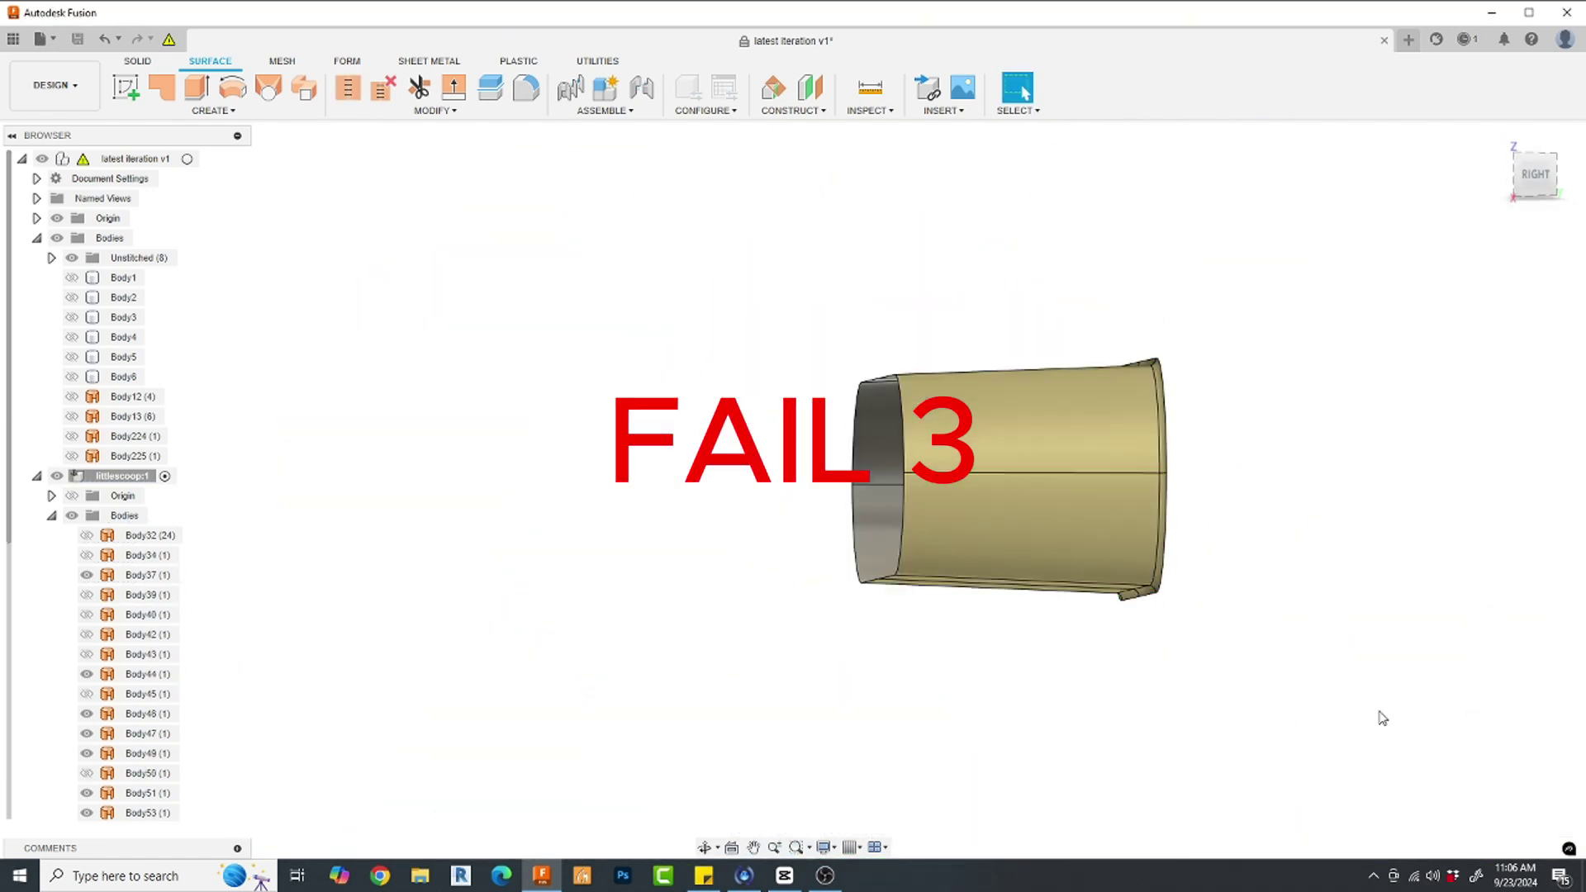
Hide Body32 through Body66 to leave Body67 visible, and sketch a vertical line across the tunnel near its end
{"action": "left_click", "coordinate": [144, 774]}
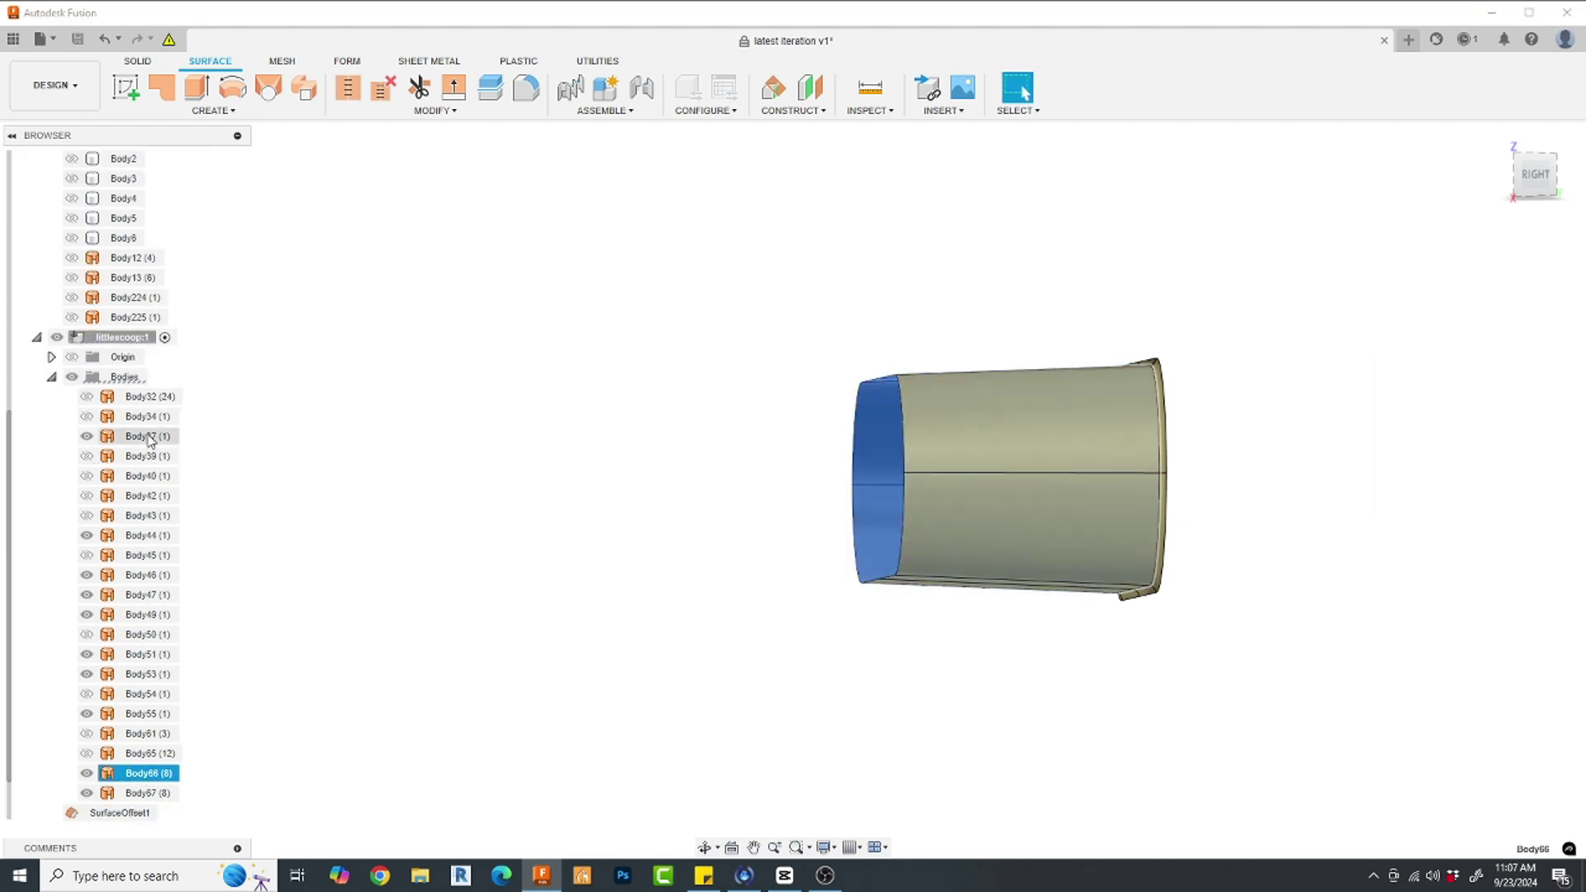
{"action": "left_click", "coordinate": [137, 397], "text": "shift"}
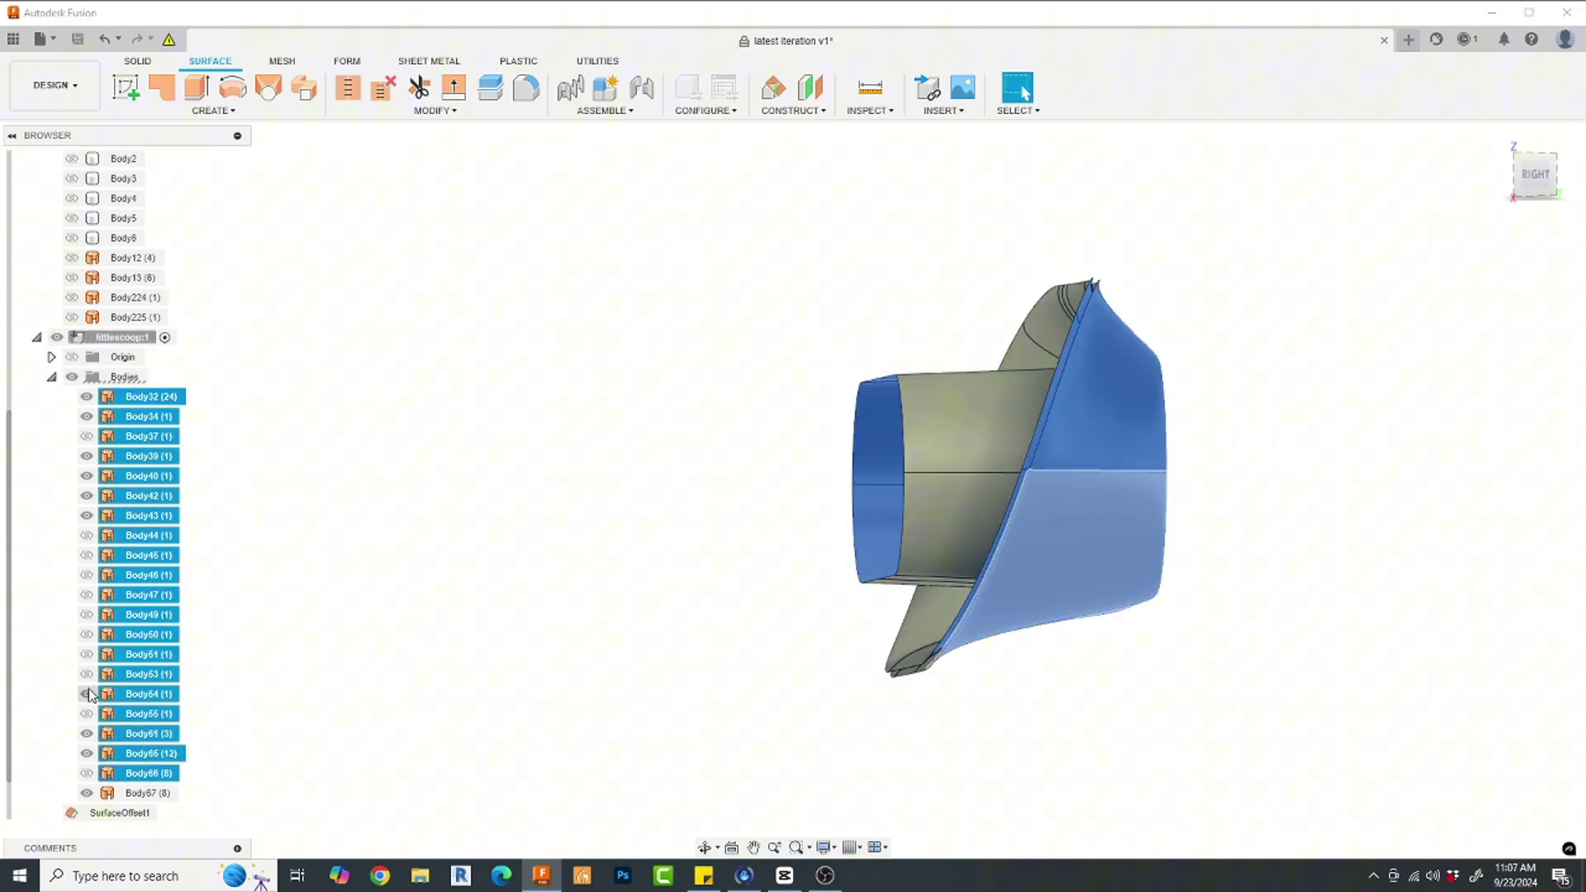
{"action": "left_click", "coordinate": [960, 609]}
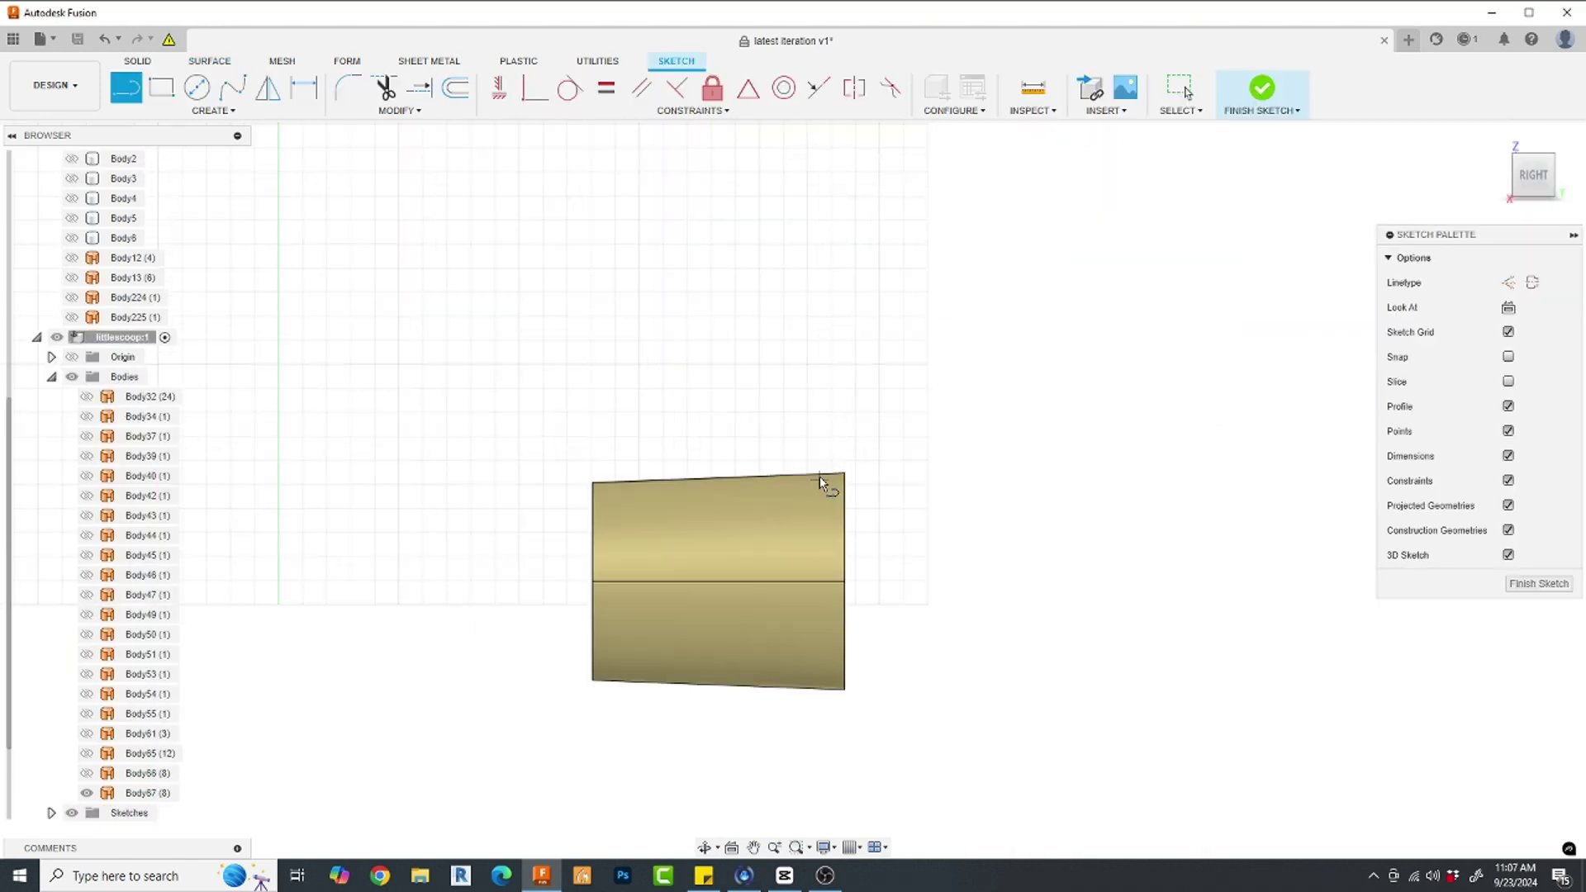
{"action": "left_click", "coordinate": [816, 746]}
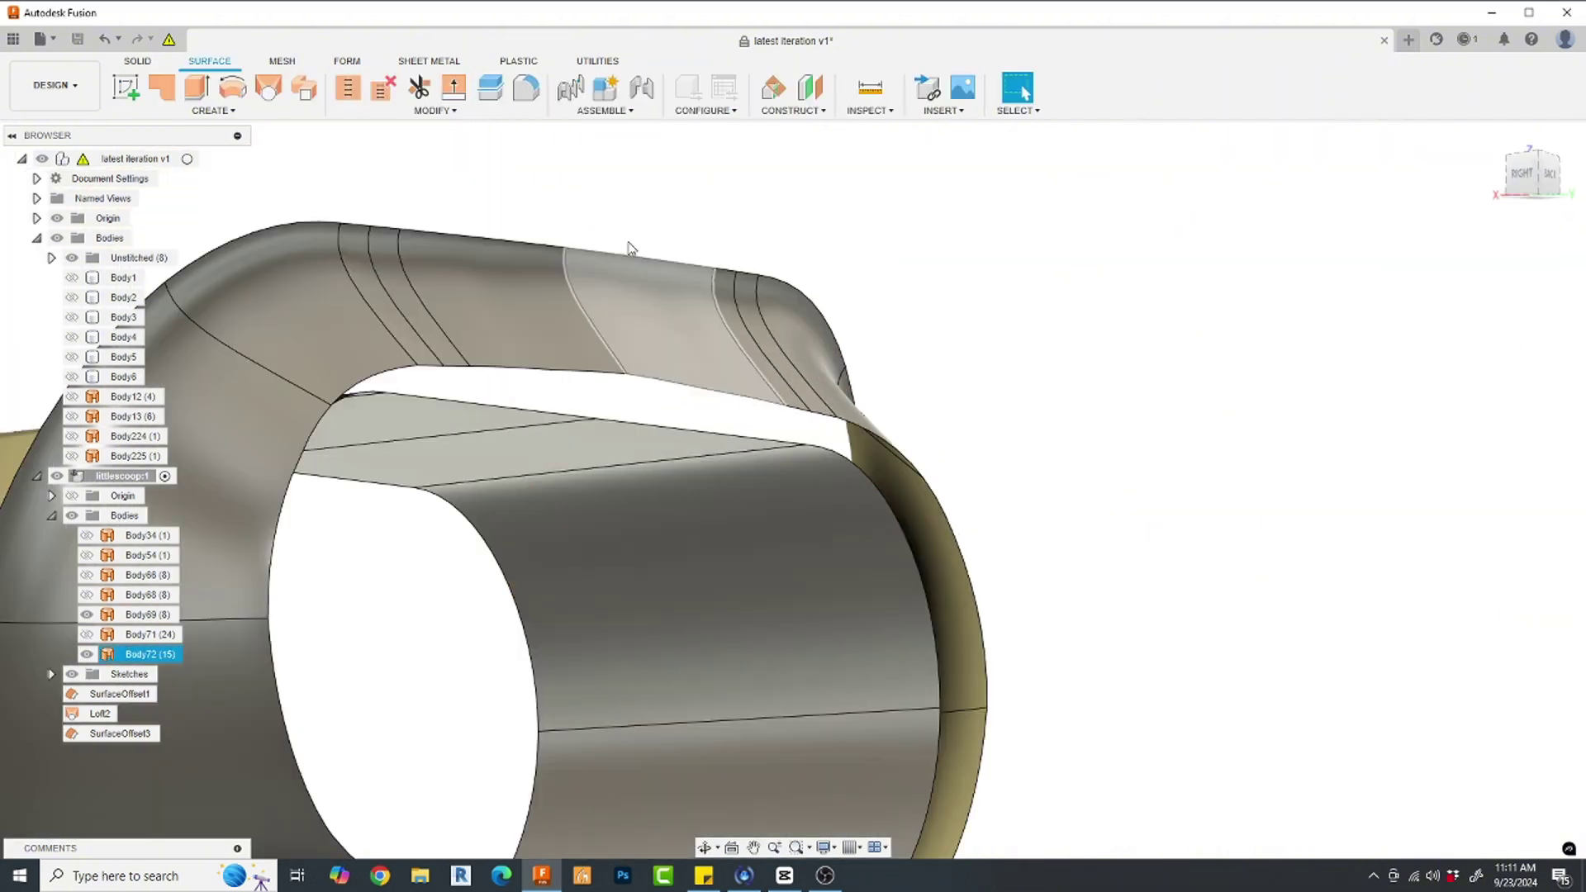
Stitch Body85 and Body86 into a new body with a 0.10 mm tolerance
{"action": "left_click", "coordinate": [744, 443]}
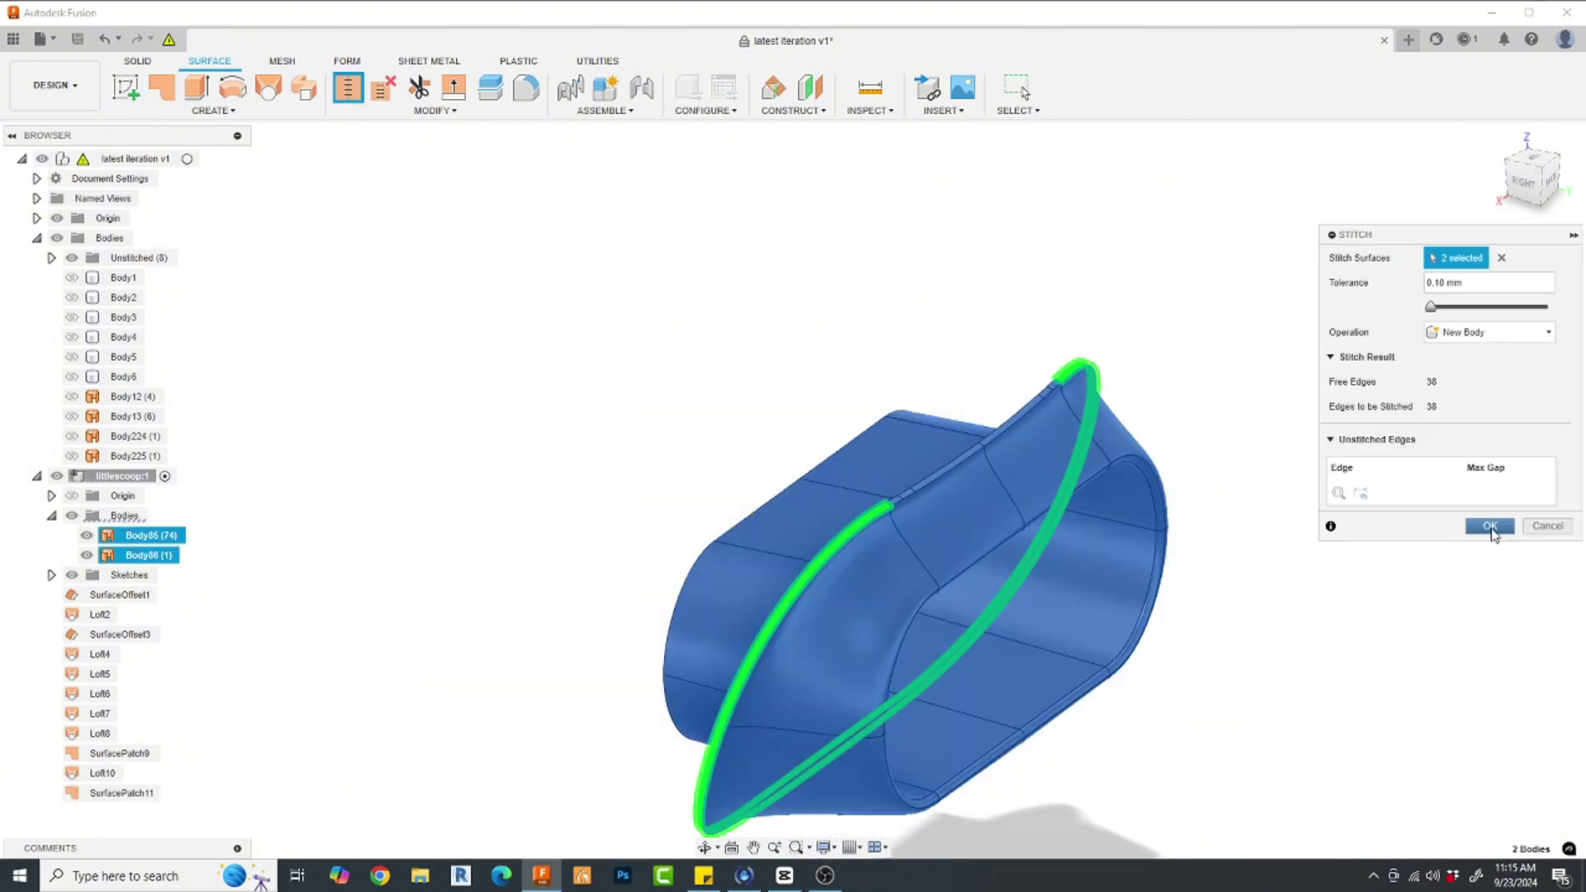
{"action": "left_click", "coordinate": [1491, 528]}
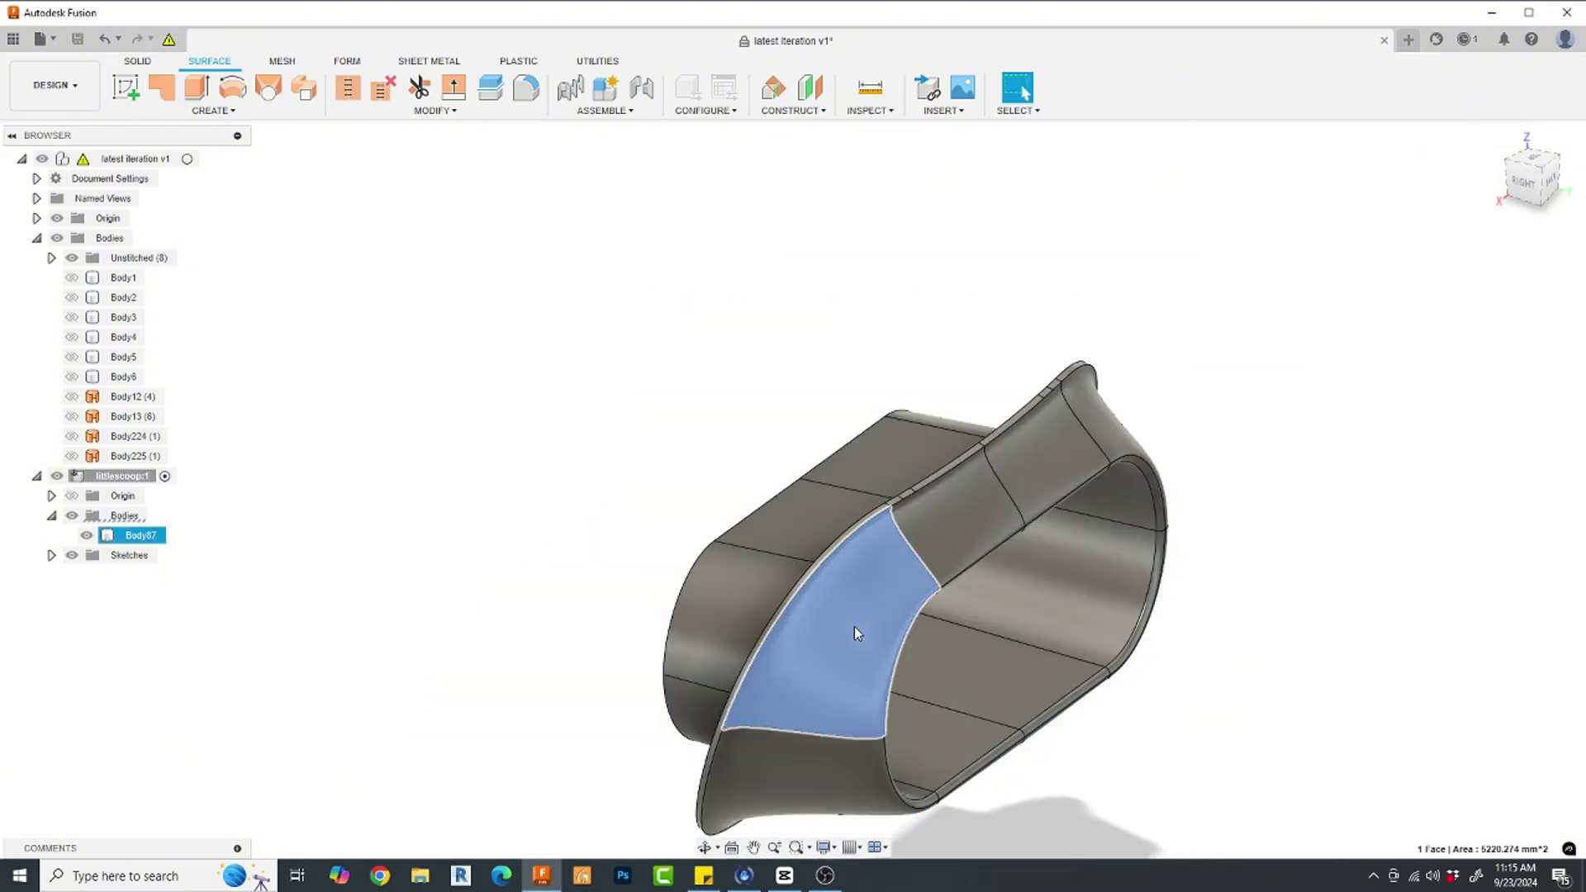
{"action": "left_click", "coordinate": [140, 536]}
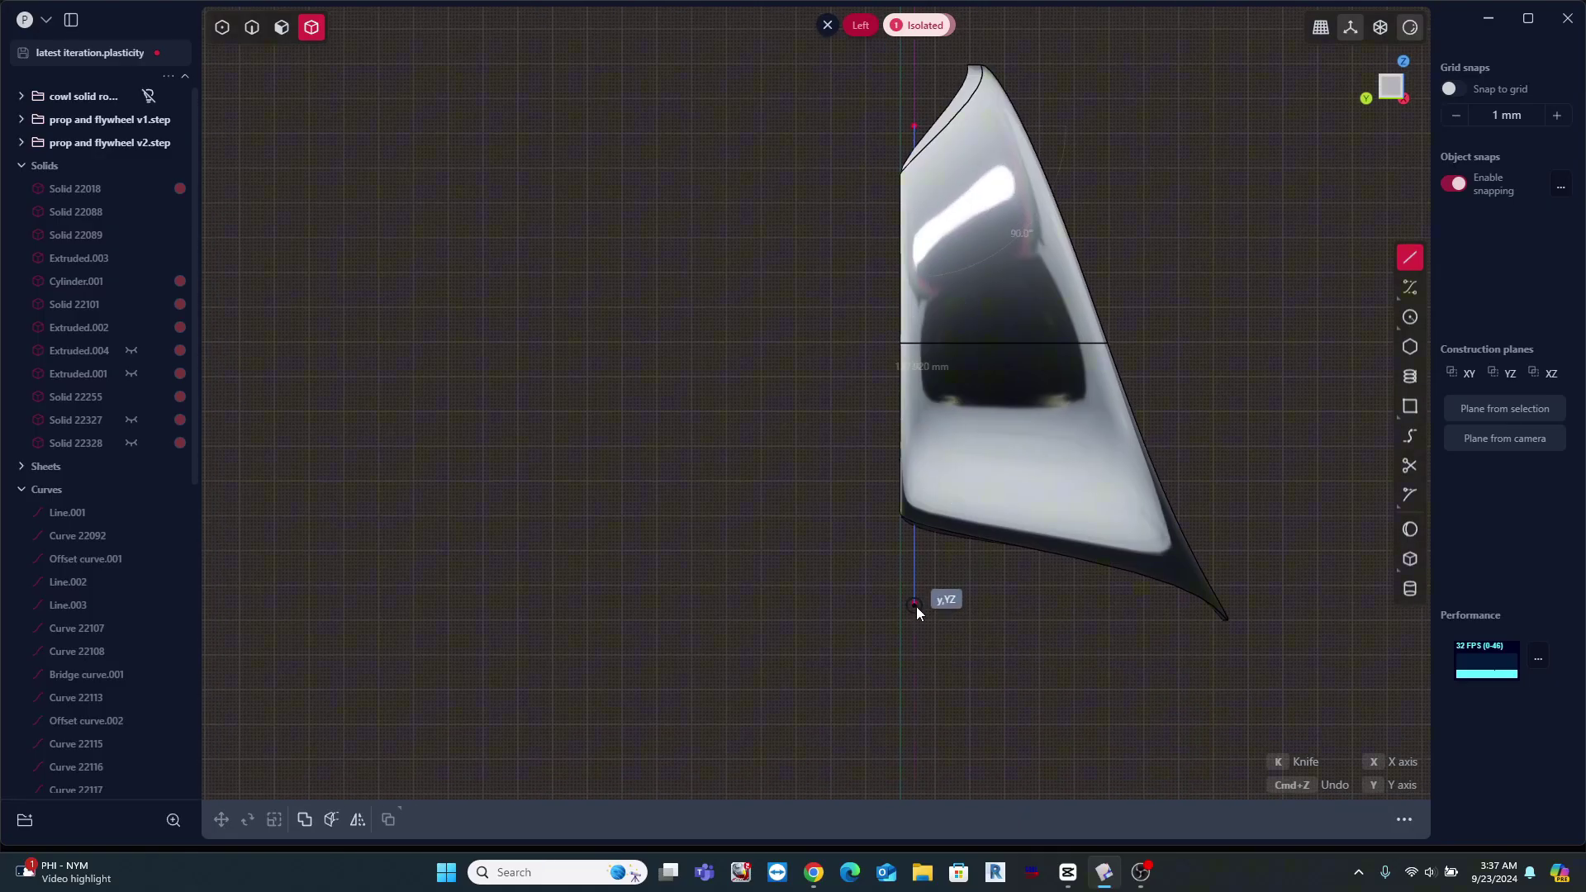
In Plasticity's left view, draw a vertical line across the flange sheet's straight edge and move it slightly farther onto the sheet
{"action": "left_click", "coordinate": [934, 618]}
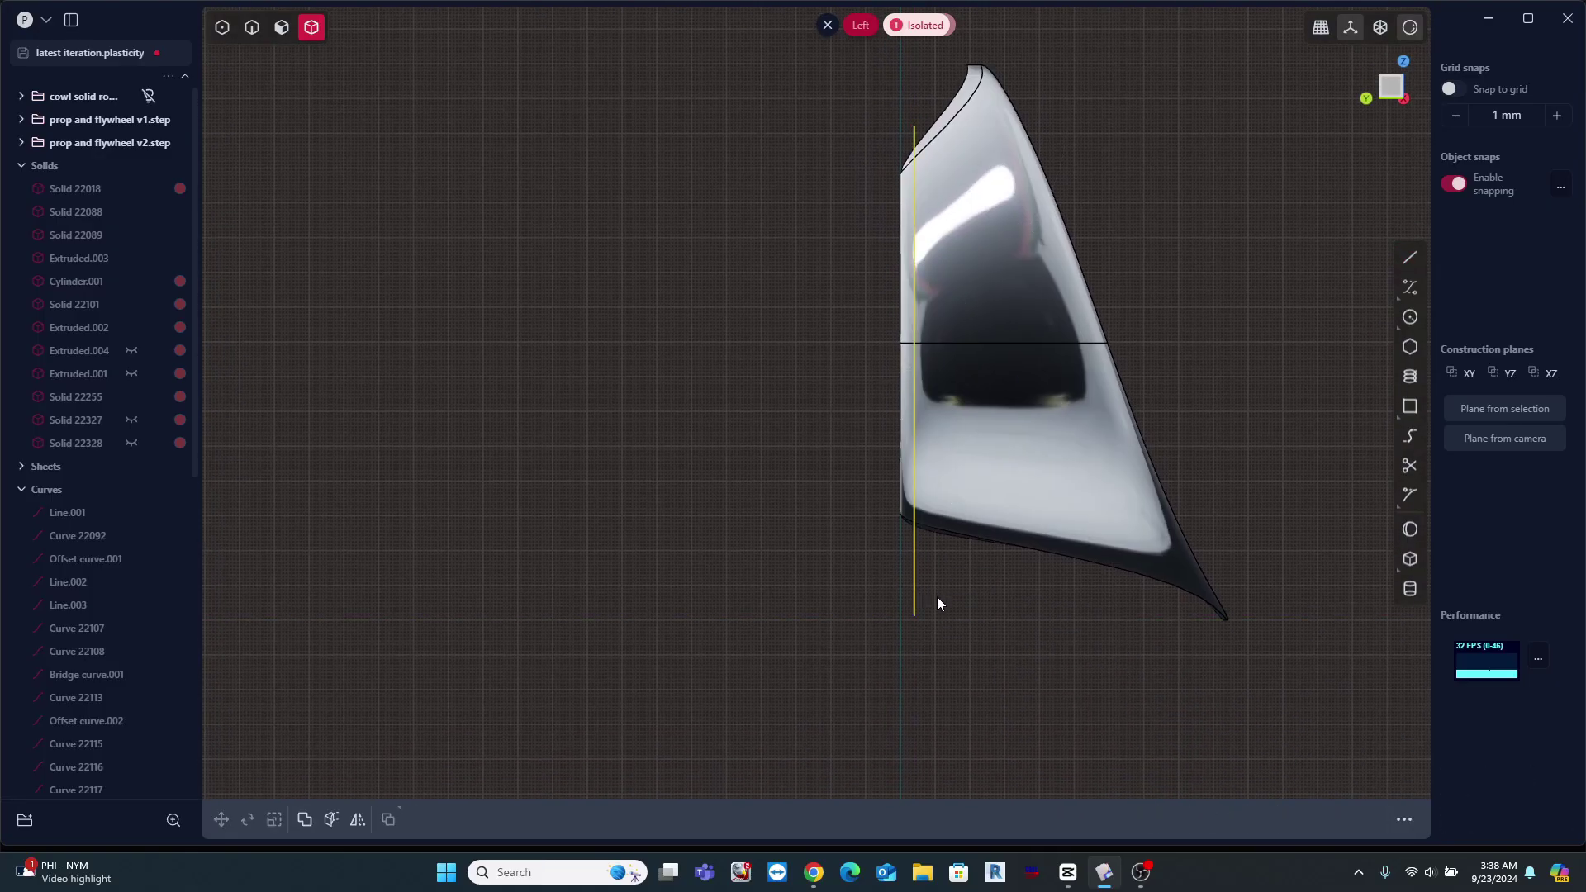
{"action": "key", "text": "g"}
{"action": "left_click_drag", "start_coordinate": [856, 369], "coordinate": [863, 371]}
{"action": "left_click", "coordinate": [843, 385]}
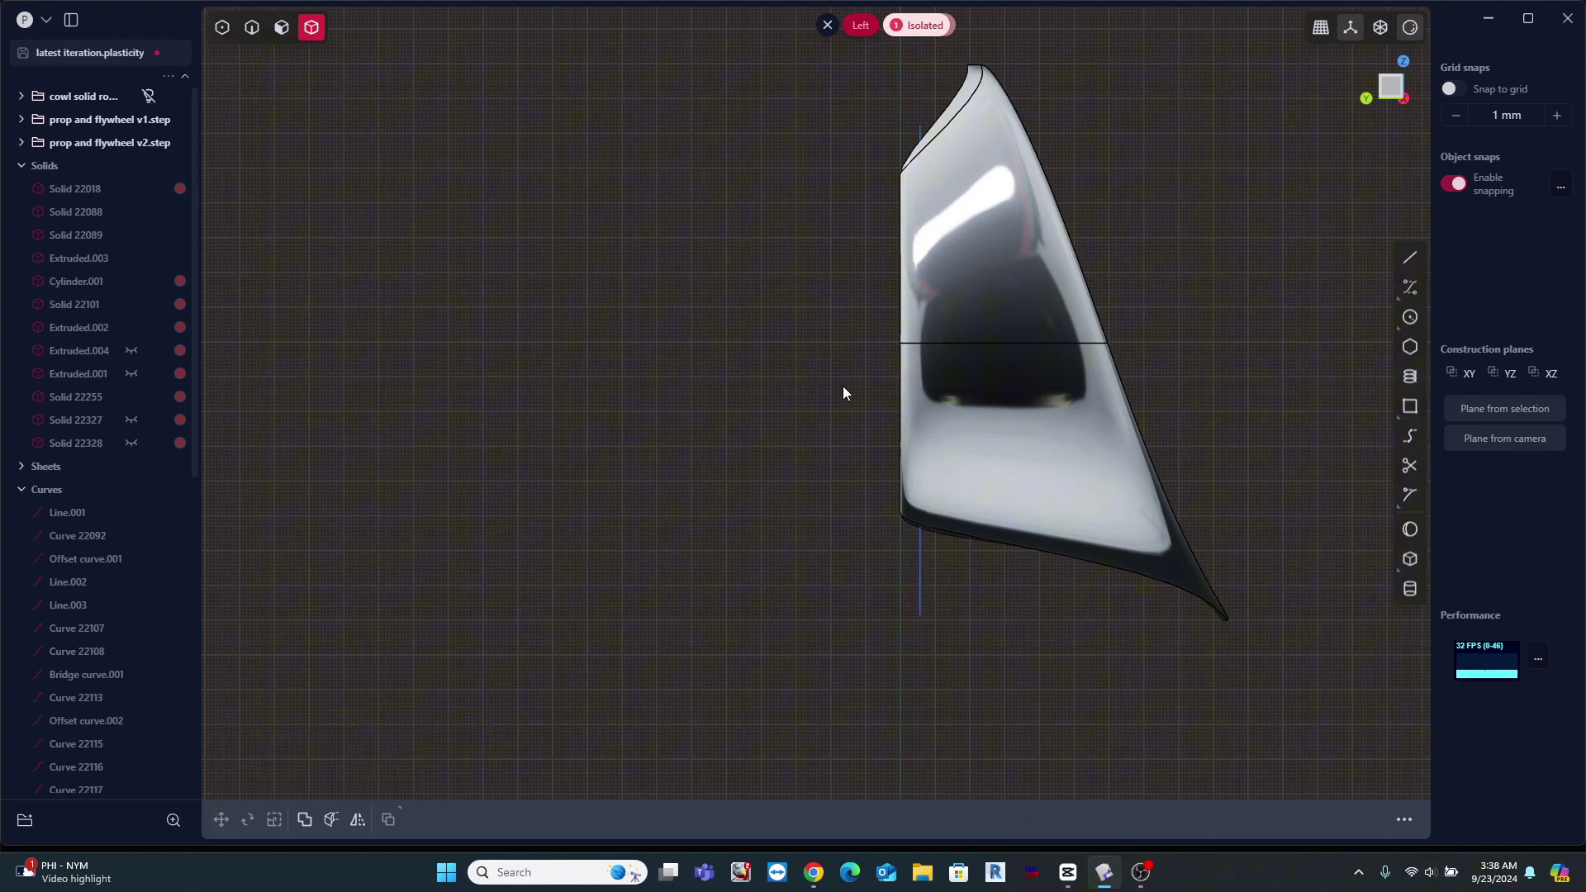
Cut the flange sheet with the vertical line and delete the narrow cut-off strip and its neighbouring tunnel section
{"action": "left_click", "coordinate": [933, 463]}
{"action": "key", "text": "c"}
{"action": "left_click", "coordinate": [922, 548]}
{"action": "middle_click_drag", "start_coordinate": [954, 558], "coordinate": [1006, 592]}
{"action": "right_click", "coordinate": [815, 597]}
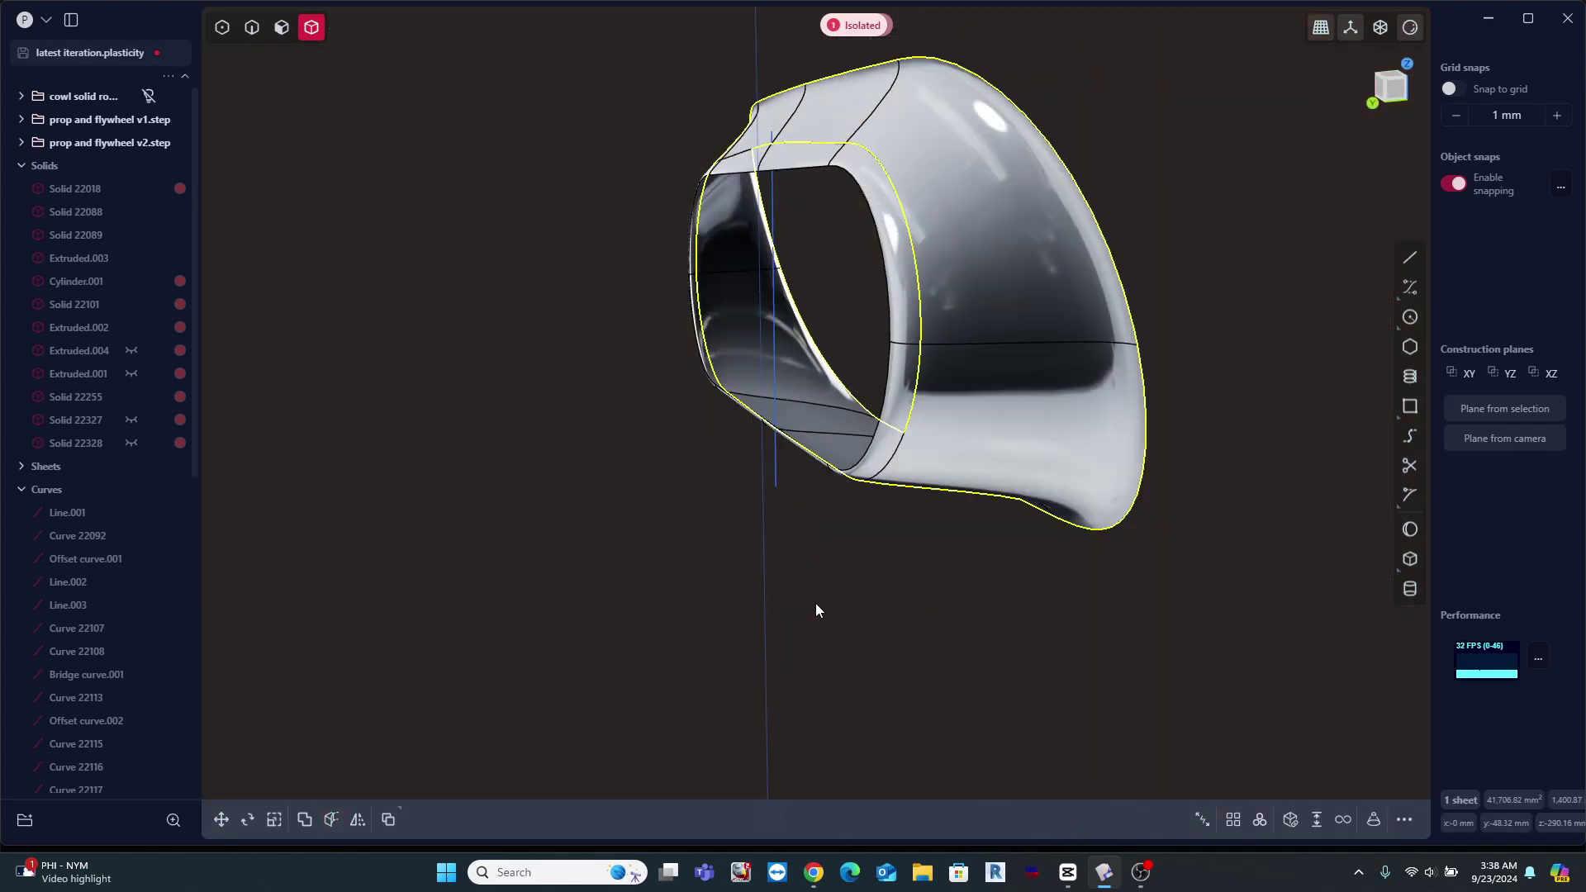
{"action": "key", "text": "Delete"}
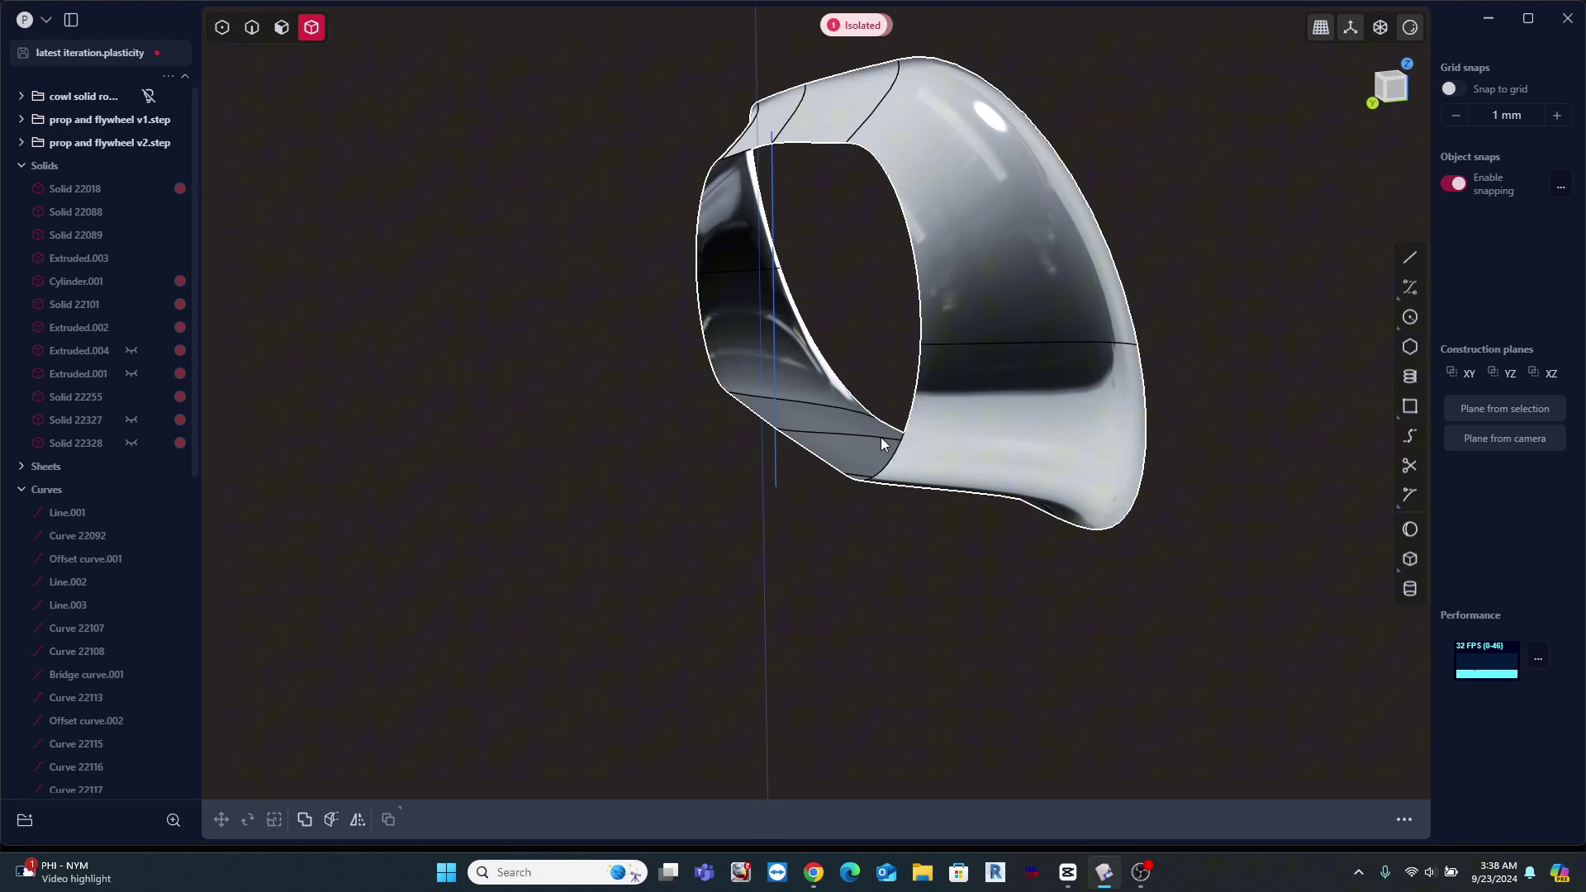
Detach the two lower middle faces of the flange sheet and delete them
{"action": "key", "text": "3"}
{"action": "middle_click_drag", "start_coordinate": [882, 444], "coordinate": [943, 382]}
{"action": "left_click", "coordinate": [942, 347]}
{"action": "left_click", "coordinate": [979, 394], "text": "shift"}
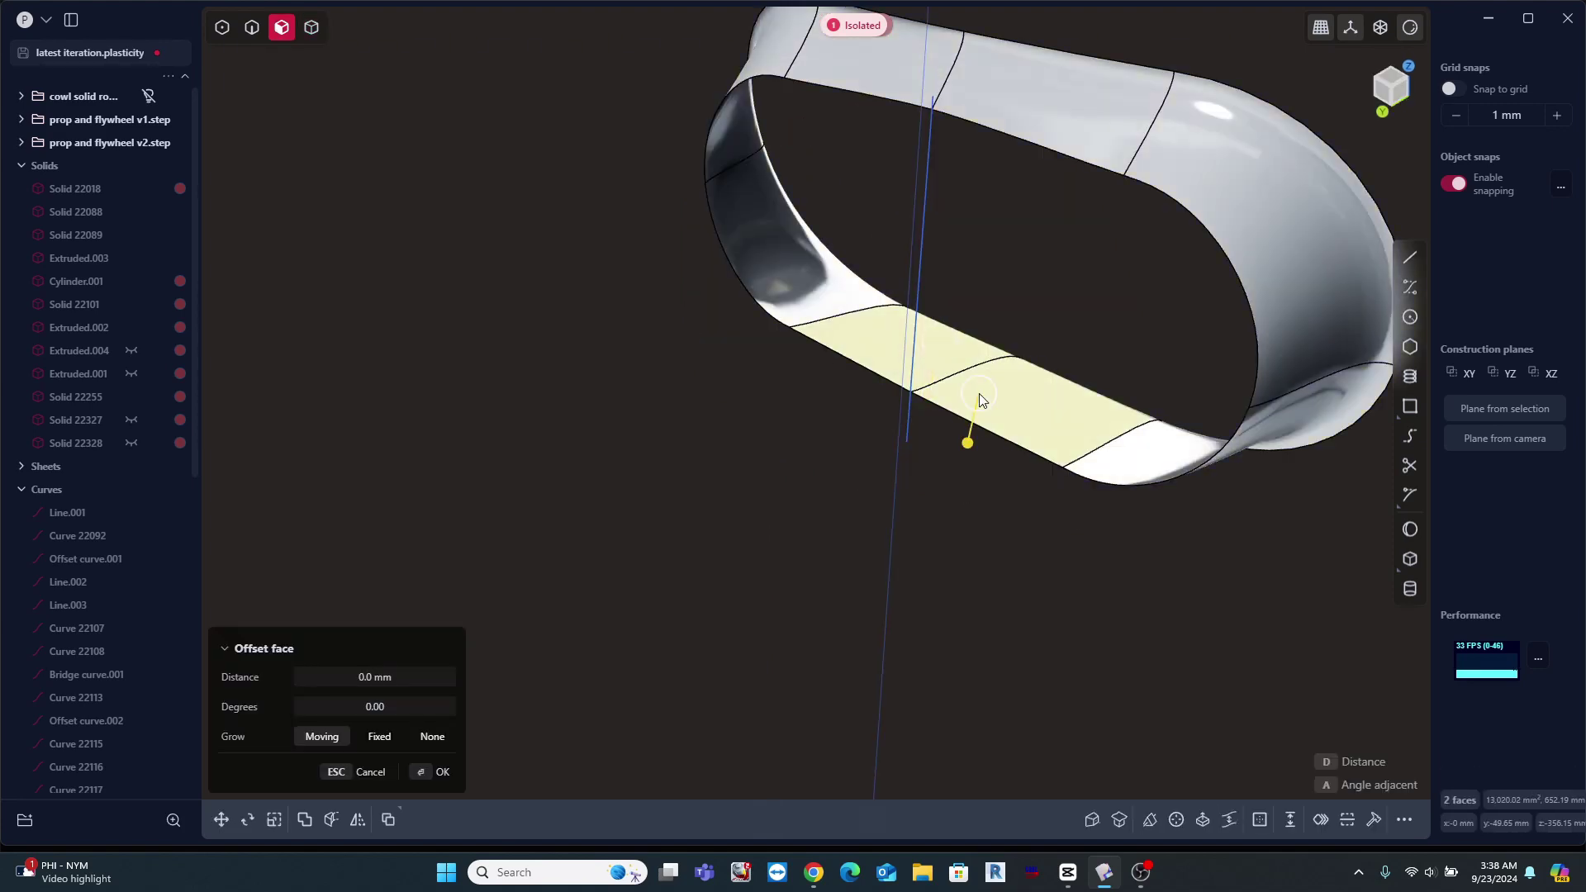
{"action": "key", "text": "alt+j"}
{"action": "key", "text": "Delete"}
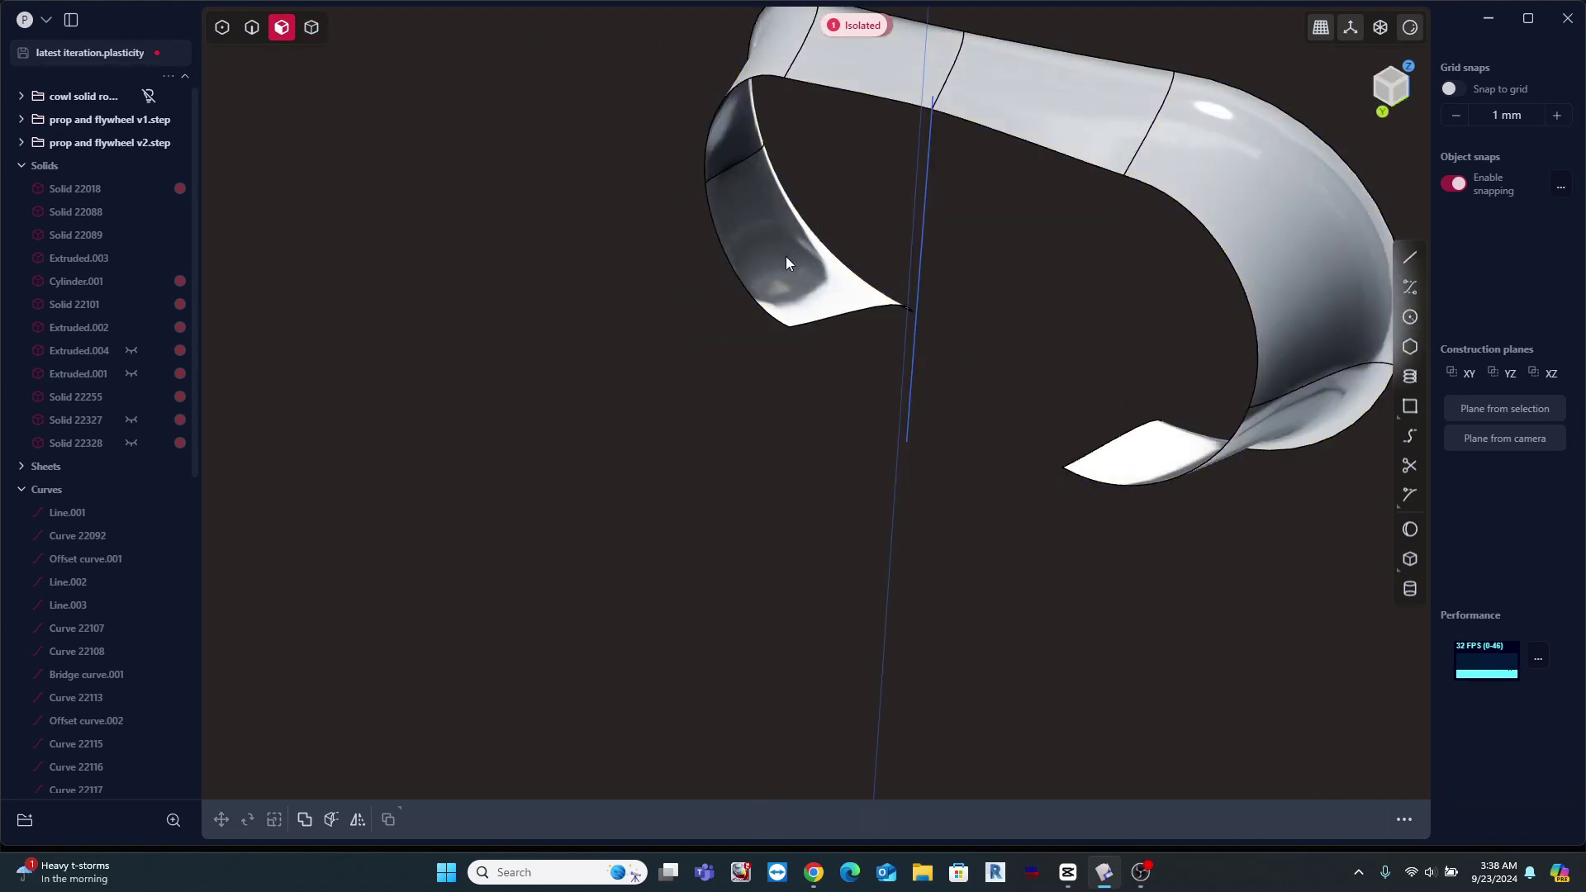
Offset the six remaining flange faces by -3 mm
{"action": "left_click", "coordinate": [786, 256]}
{"action": "left_click", "coordinate": [738, 135], "text": "shift"}
{"action": "left_click", "coordinate": [856, 68], "text": "shift"}
{"action": "left_click", "coordinate": [1069, 121], "text": "shift"}
{"action": "left_click", "coordinate": [1220, 203], "text": "shift"}
{"action": "left_click", "coordinate": [1263, 432], "text": "shift"}
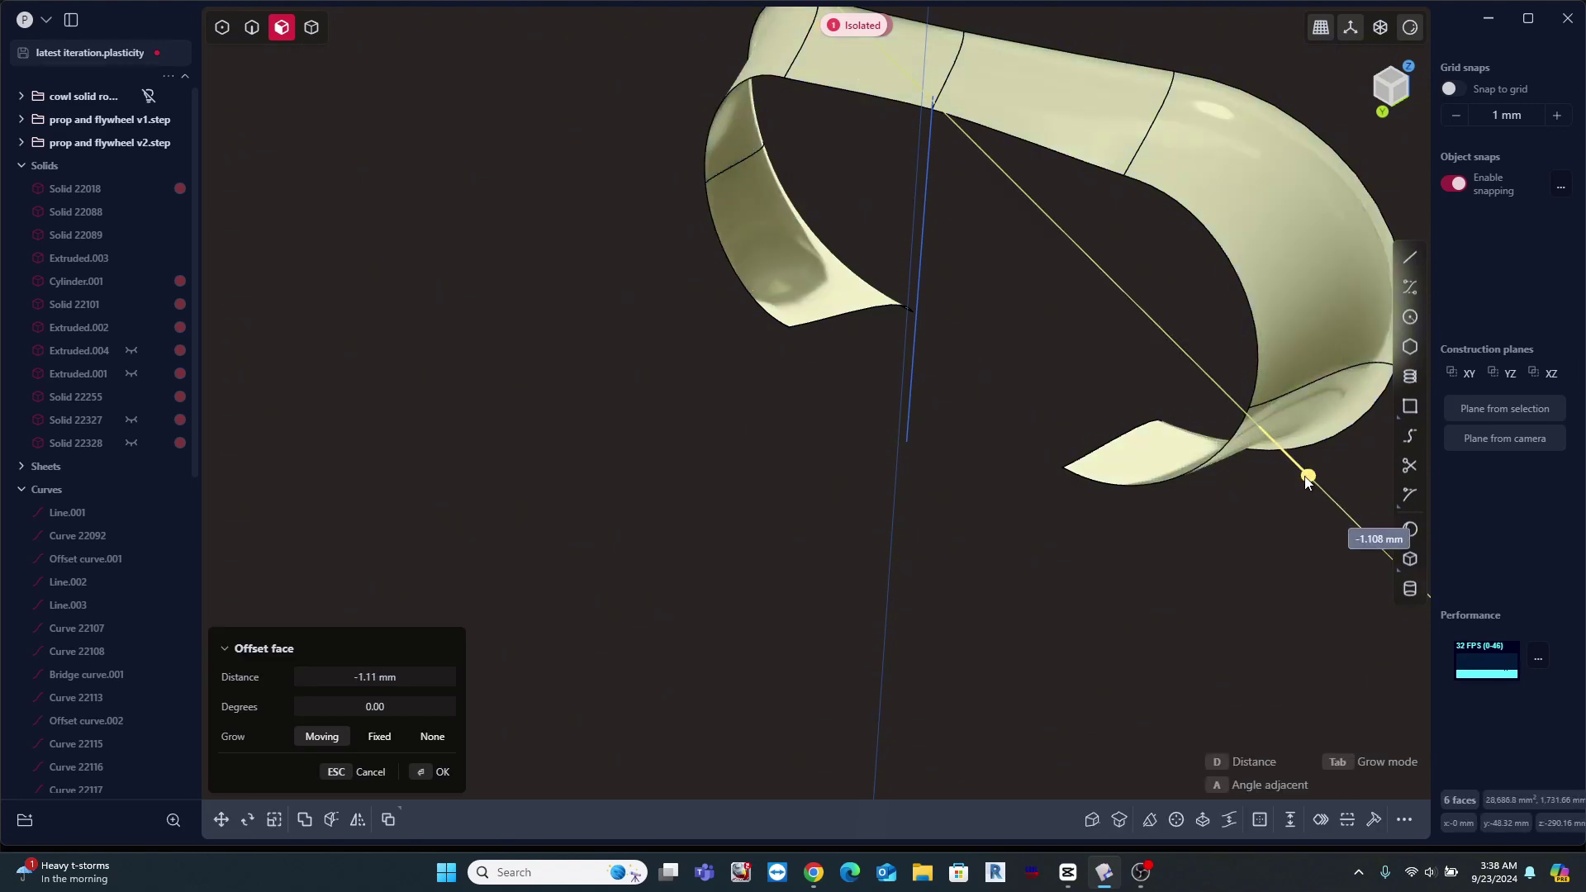
{"action": "left_click_drag", "start_coordinate": [1307, 479], "coordinate": [1302, 471]}
{"action": "left_click", "coordinate": [421, 682]}
{"action": "type", "text": "-3"}
{"action": "key", "text": "Return"}
{"action": "right_click", "coordinate": [908, 609]}
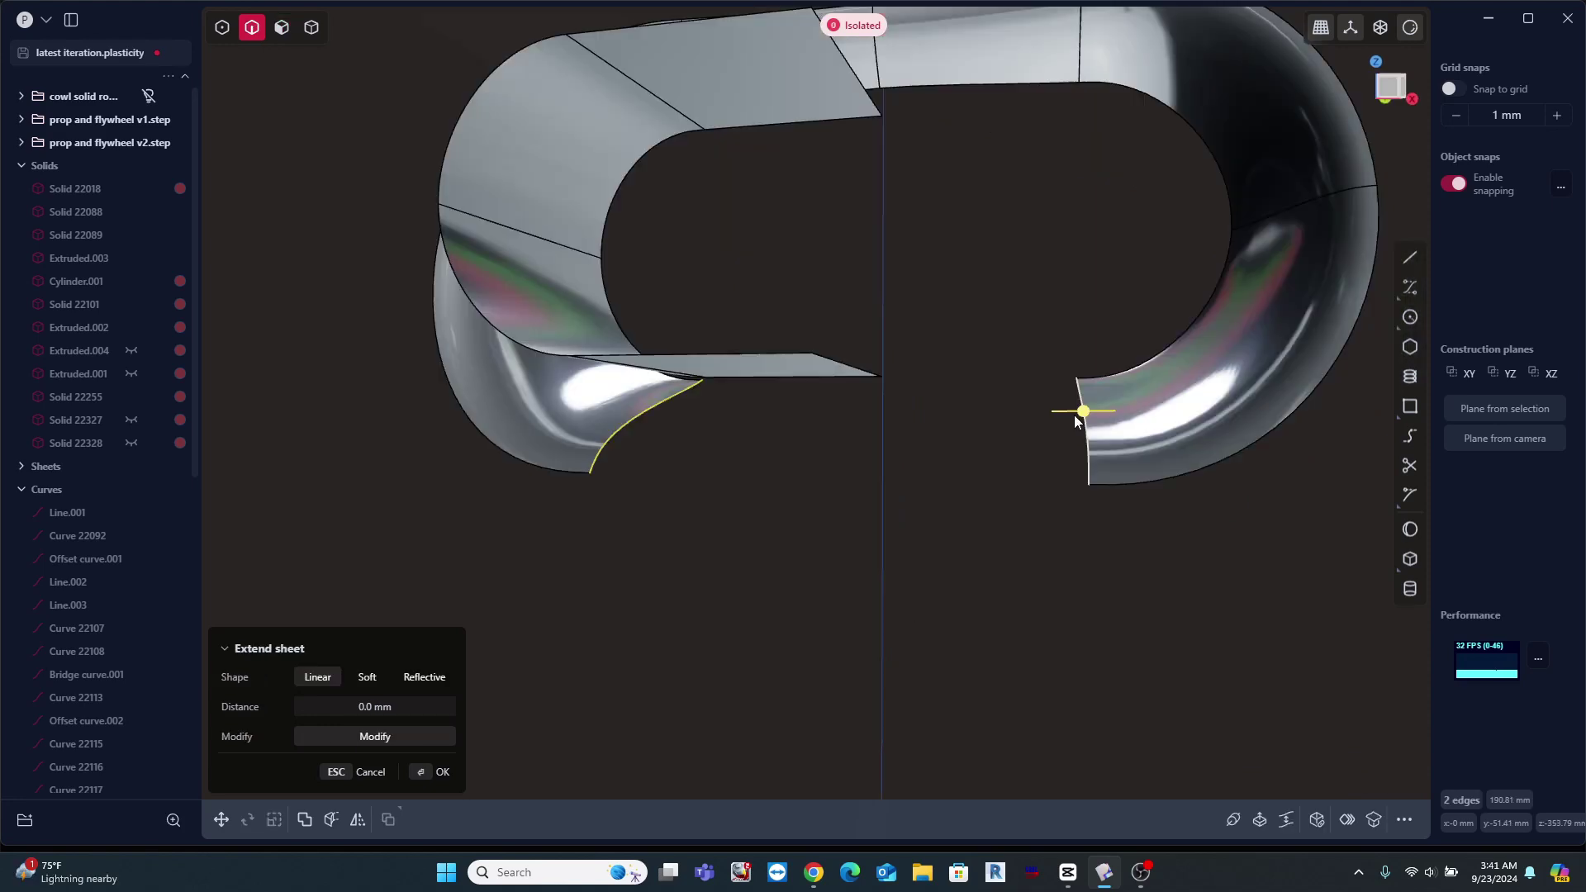
Loft a surface between the two open lower edges of the flange to close the gap, and clear the leftover curves
{"action": "key", "text": "g"}
{"action": "key", "text": "Escape"}
{"action": "left_click", "coordinate": [1347, 820]}
{"action": "right_click", "coordinate": [820, 525]}
{"action": "key", "text": "l"}
{"action": "right_click", "coordinate": [727, 573]}
{"action": "left_click", "coordinate": [729, 582]}
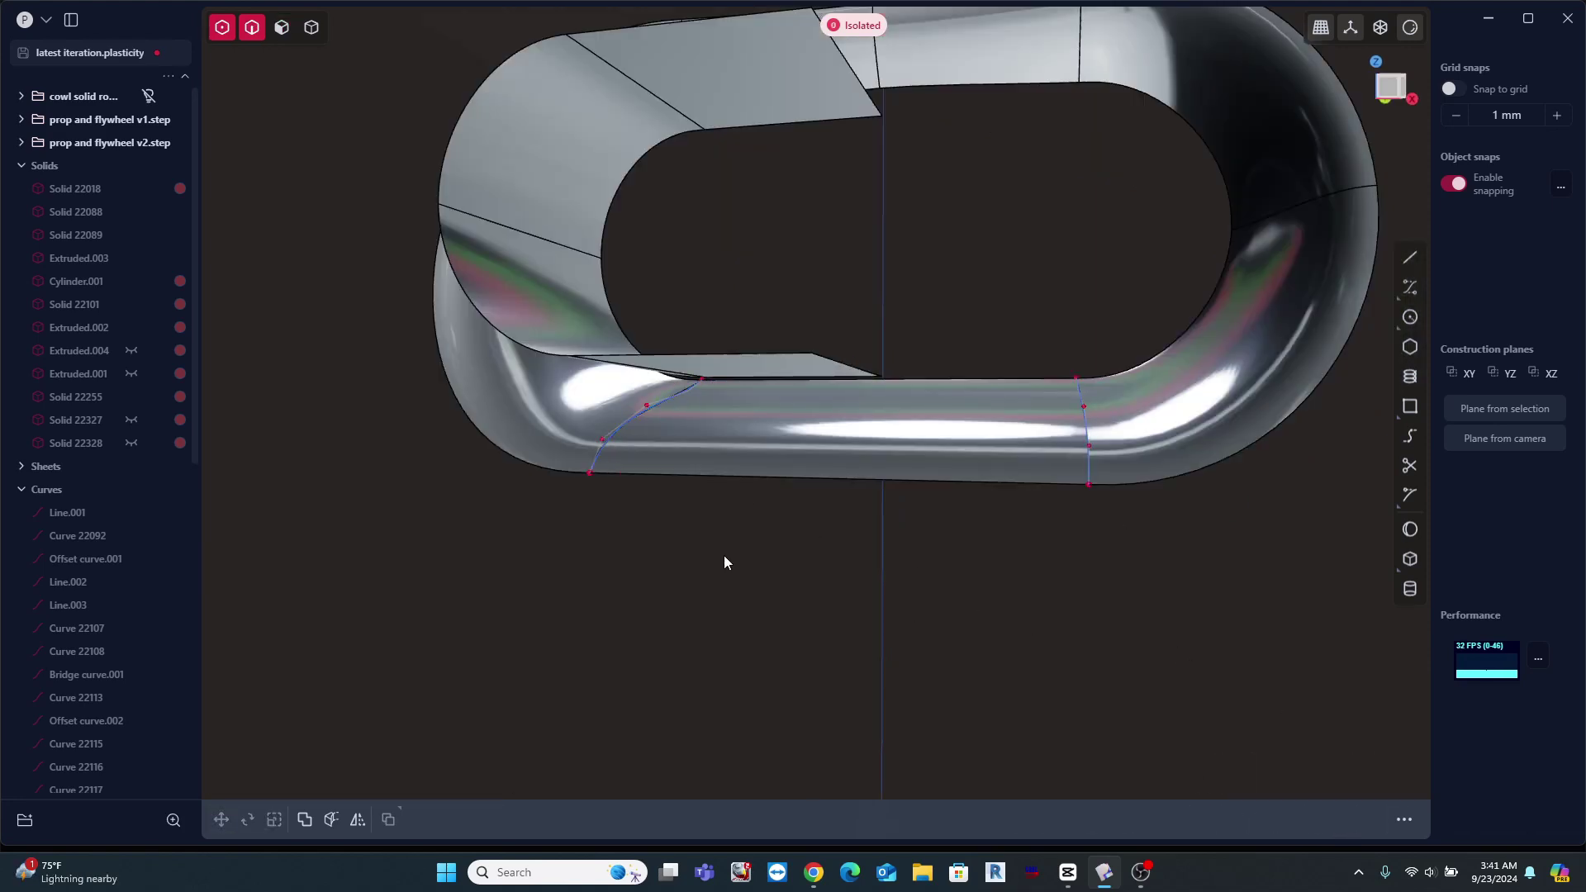
{"action": "left_click", "coordinate": [630, 418]}
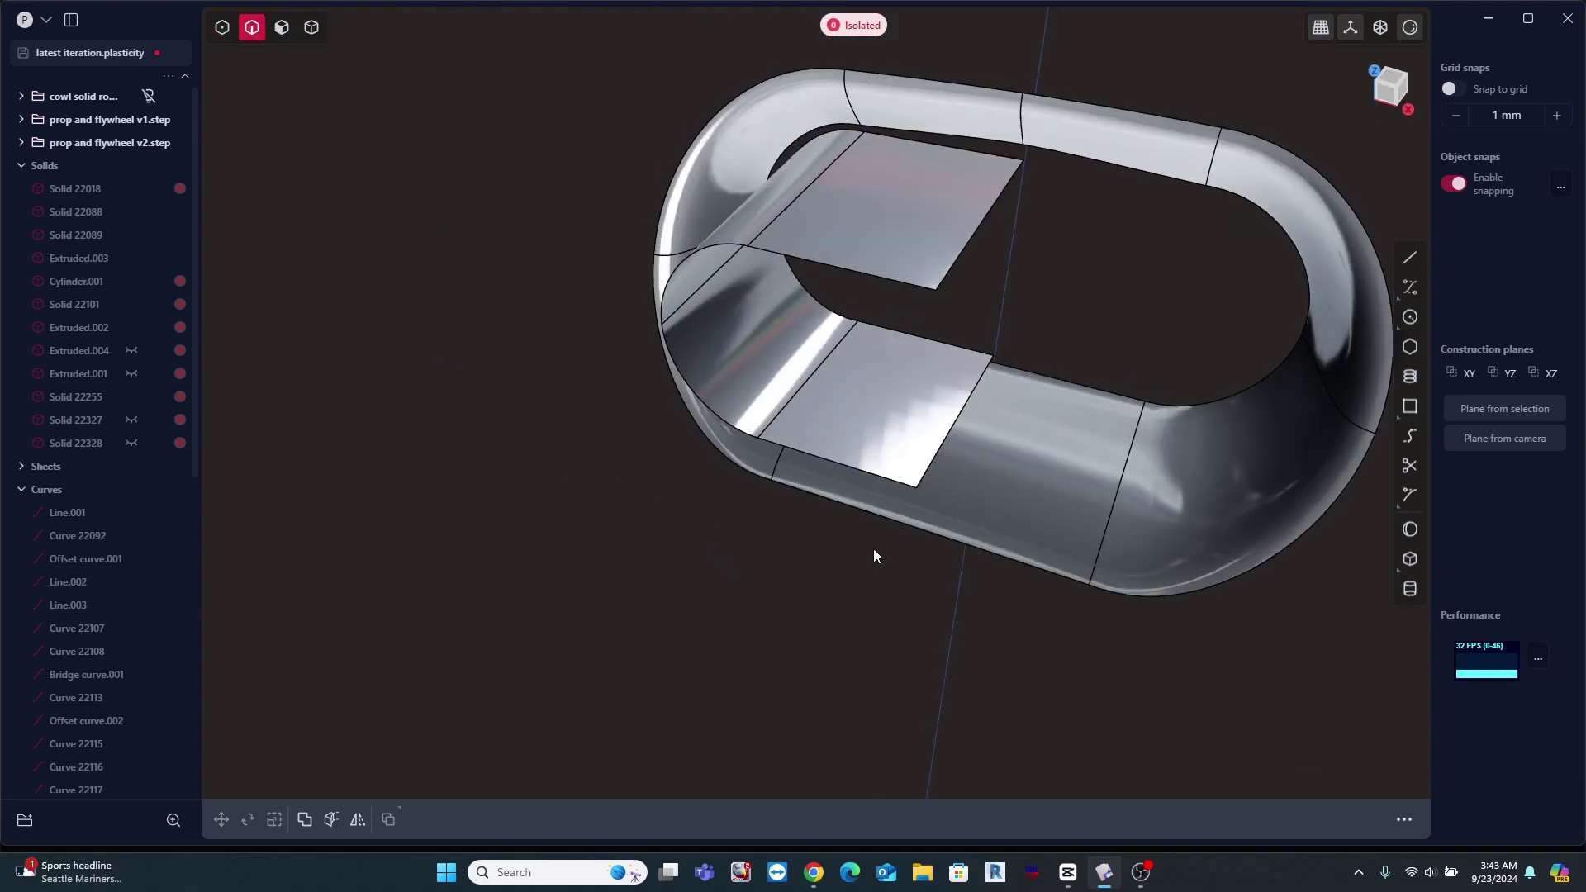
In the right view, draw a vertical line along the flange's straight edge and shift it slightly inward
{"action": "middle_click_drag", "start_coordinate": [875, 548], "coordinate": [671, 485]}
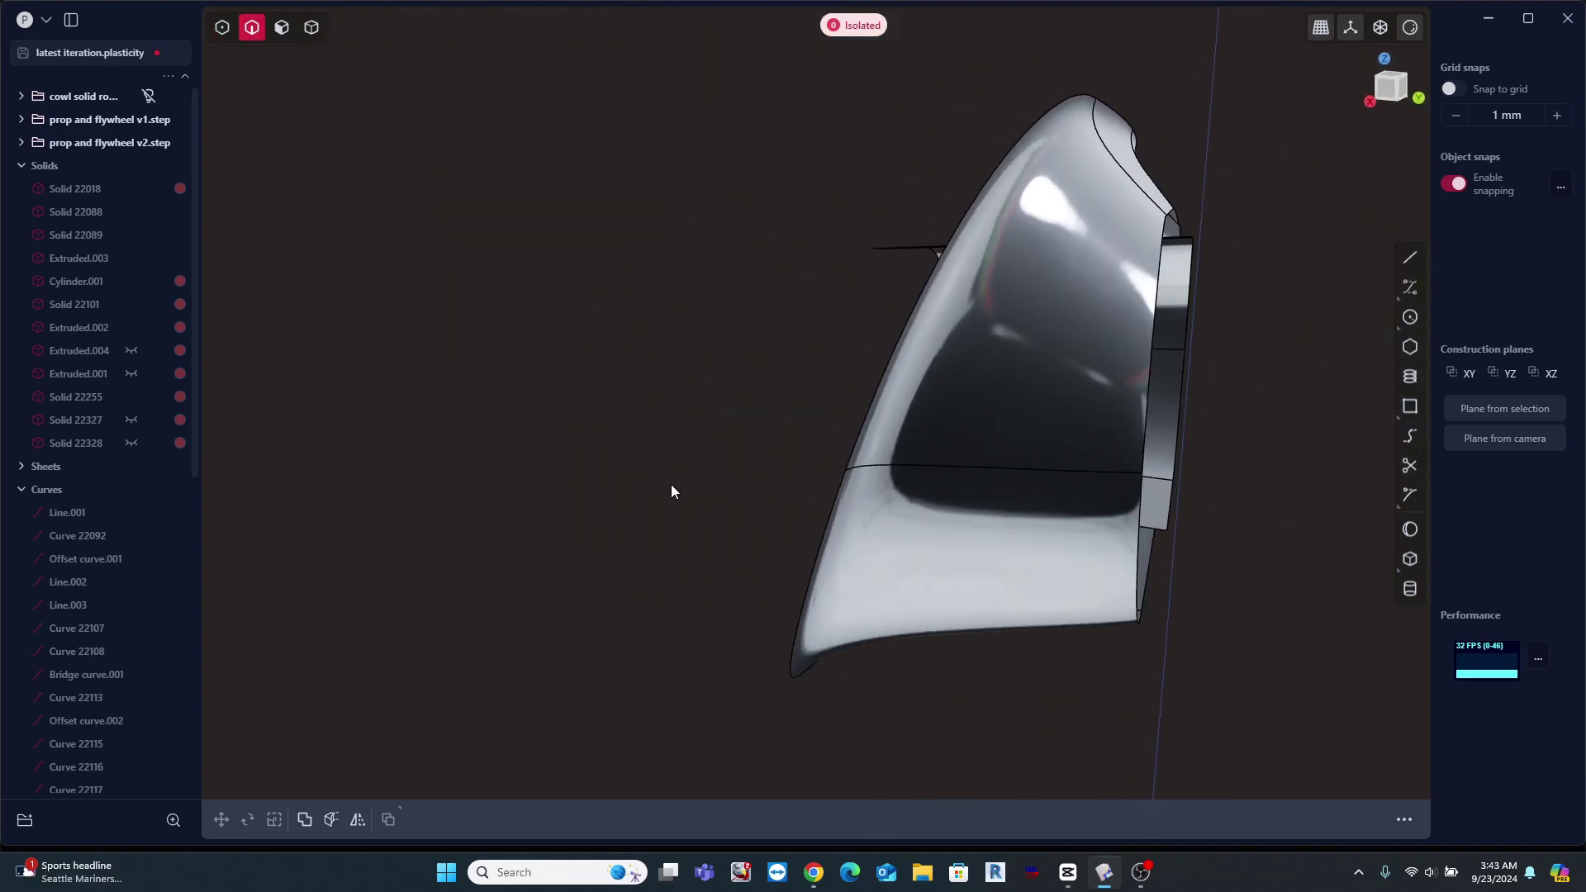
{"action": "left_click", "coordinate": [1405, 77]}
{"action": "key", "text": "l"}
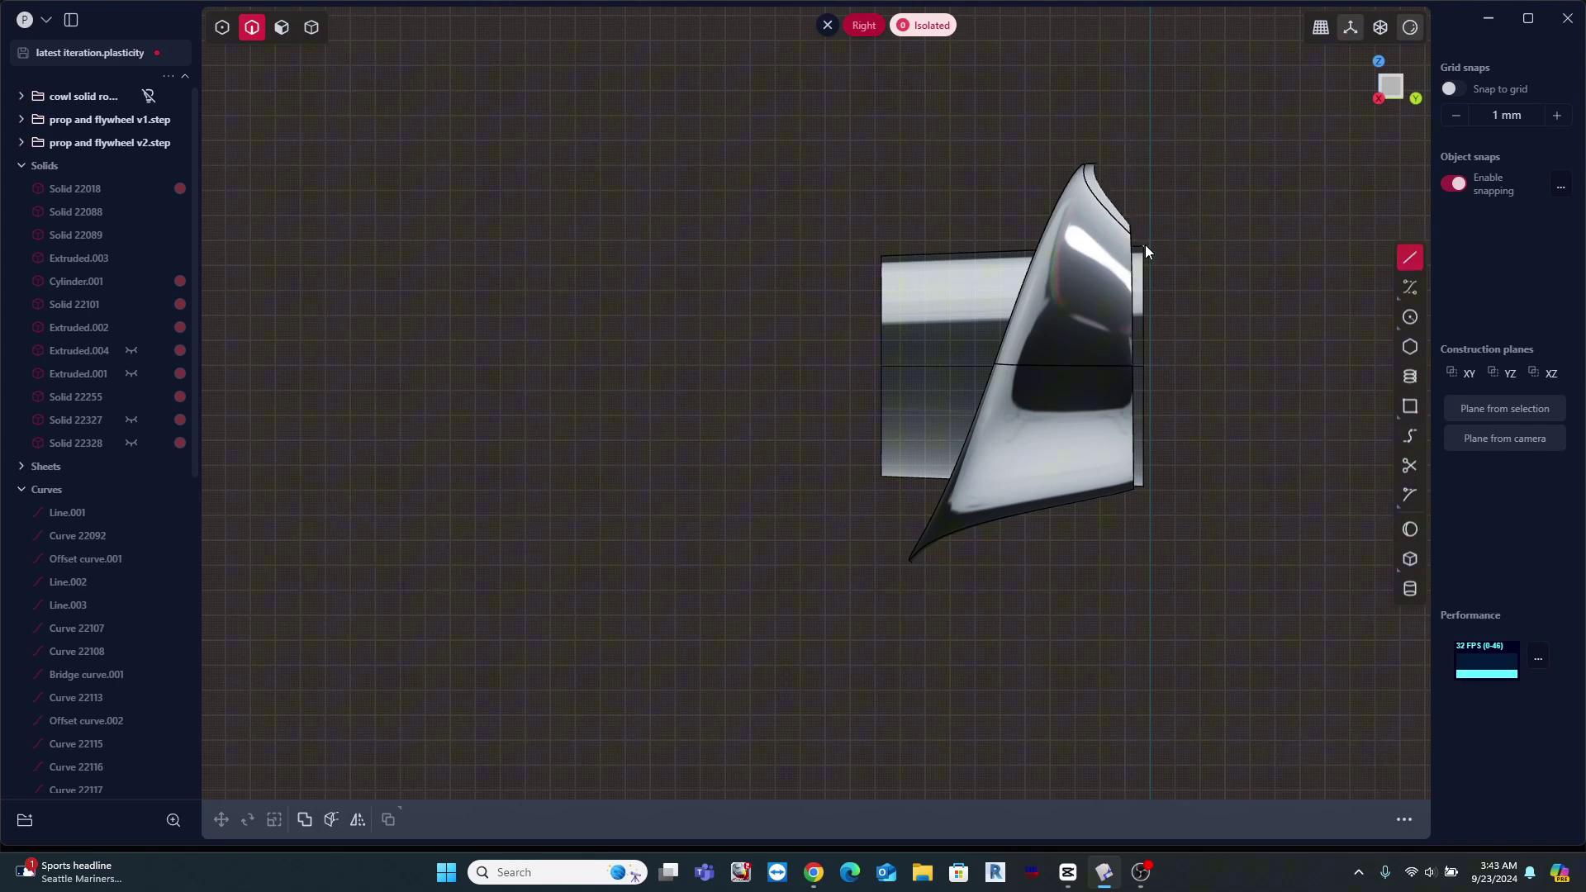
{"action": "scroll", "coordinate": [1149, 248], "scroll_direction": "up", "scroll_amount": 3}
{"action": "left_click", "coordinate": [1109, 208]}
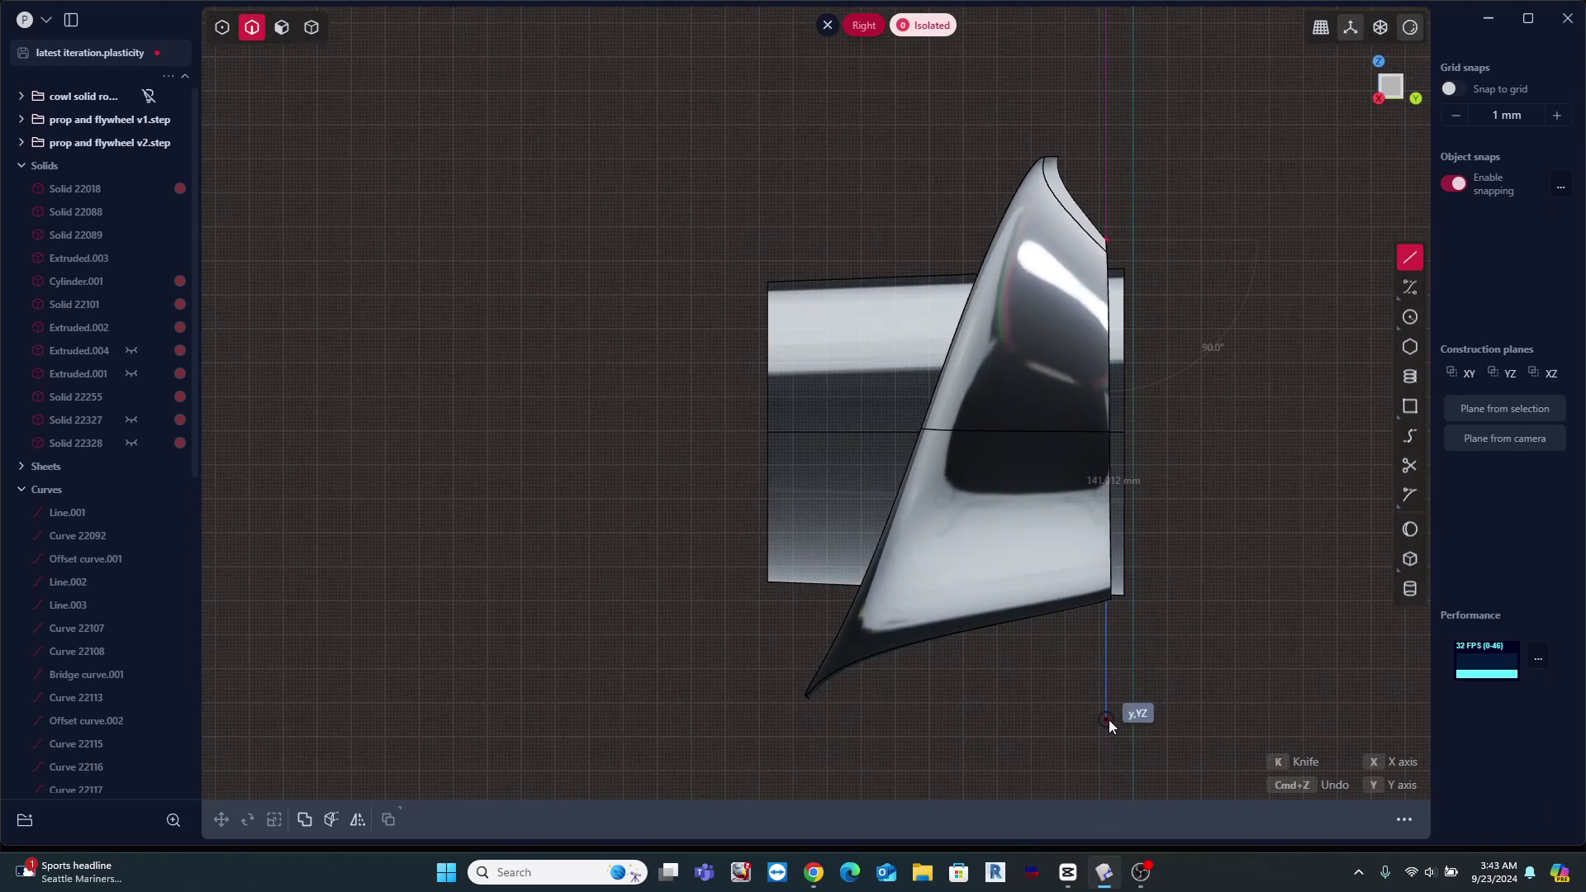
{"action": "scroll", "coordinate": [1112, 711], "scroll_direction": "up", "scroll_amount": 3}
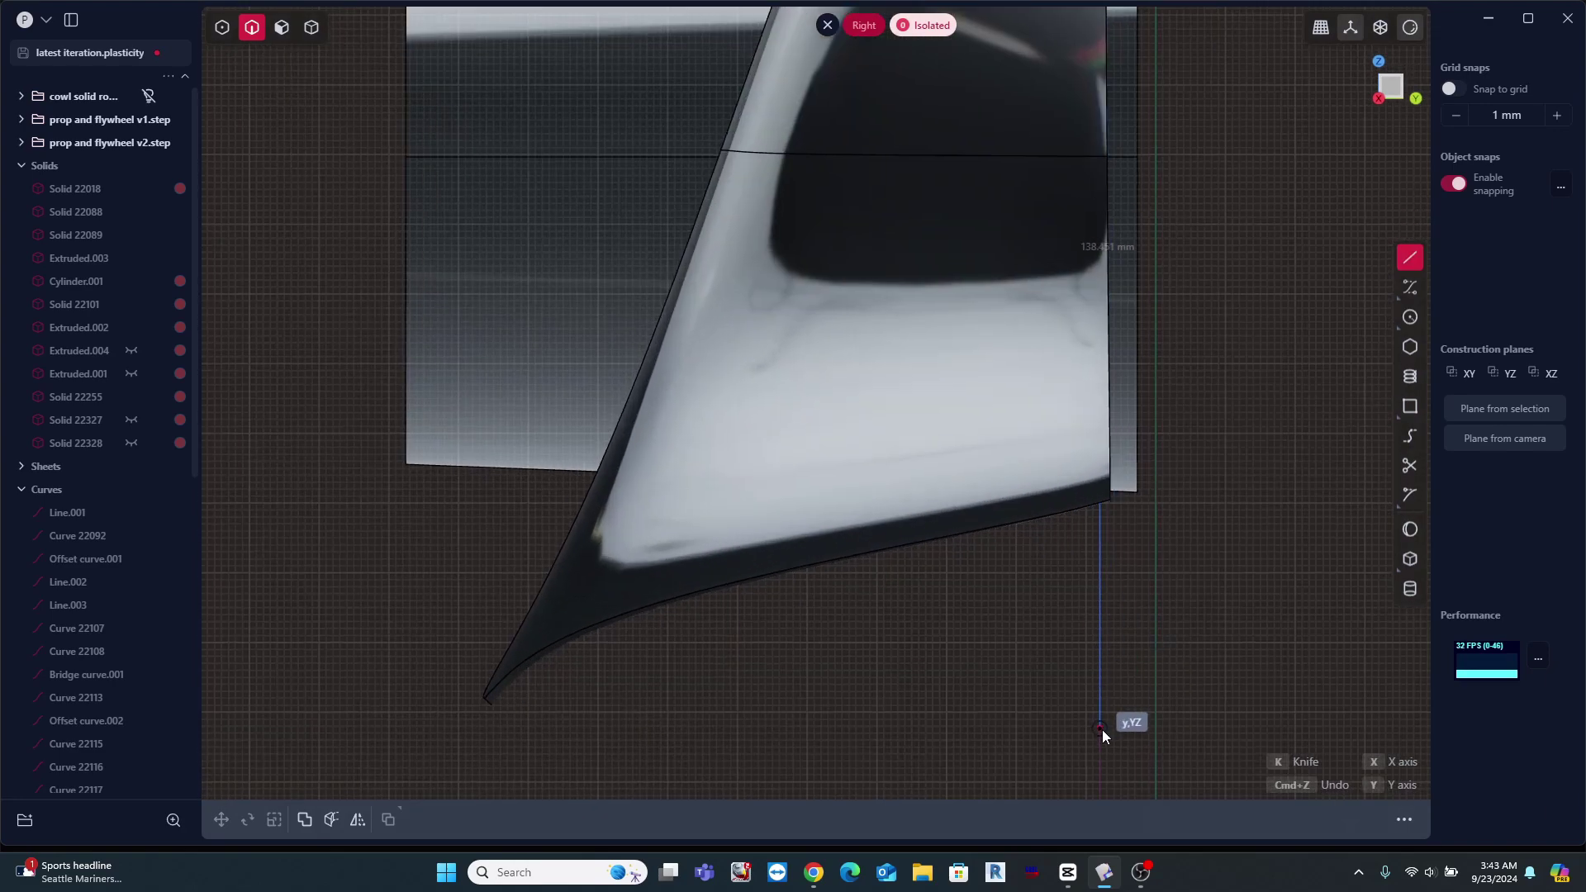
{"action": "left_click", "coordinate": [1102, 734]}
{"action": "key", "text": "g"}
{"action": "scroll", "coordinate": [1103, 731], "scroll_direction": "up", "scroll_amount": 3}
{"action": "left_click_drag", "start_coordinate": [1147, 366], "coordinate": [1141, 366]}
{"action": "right_click", "coordinate": [1215, 390]}
Cut the duct sheets along the vertical line and delete the trimmed-off end strips
{"action": "key", "text": "4"}
{"action": "left_click", "coordinate": [1008, 216]}
{"action": "key", "text": "c"}
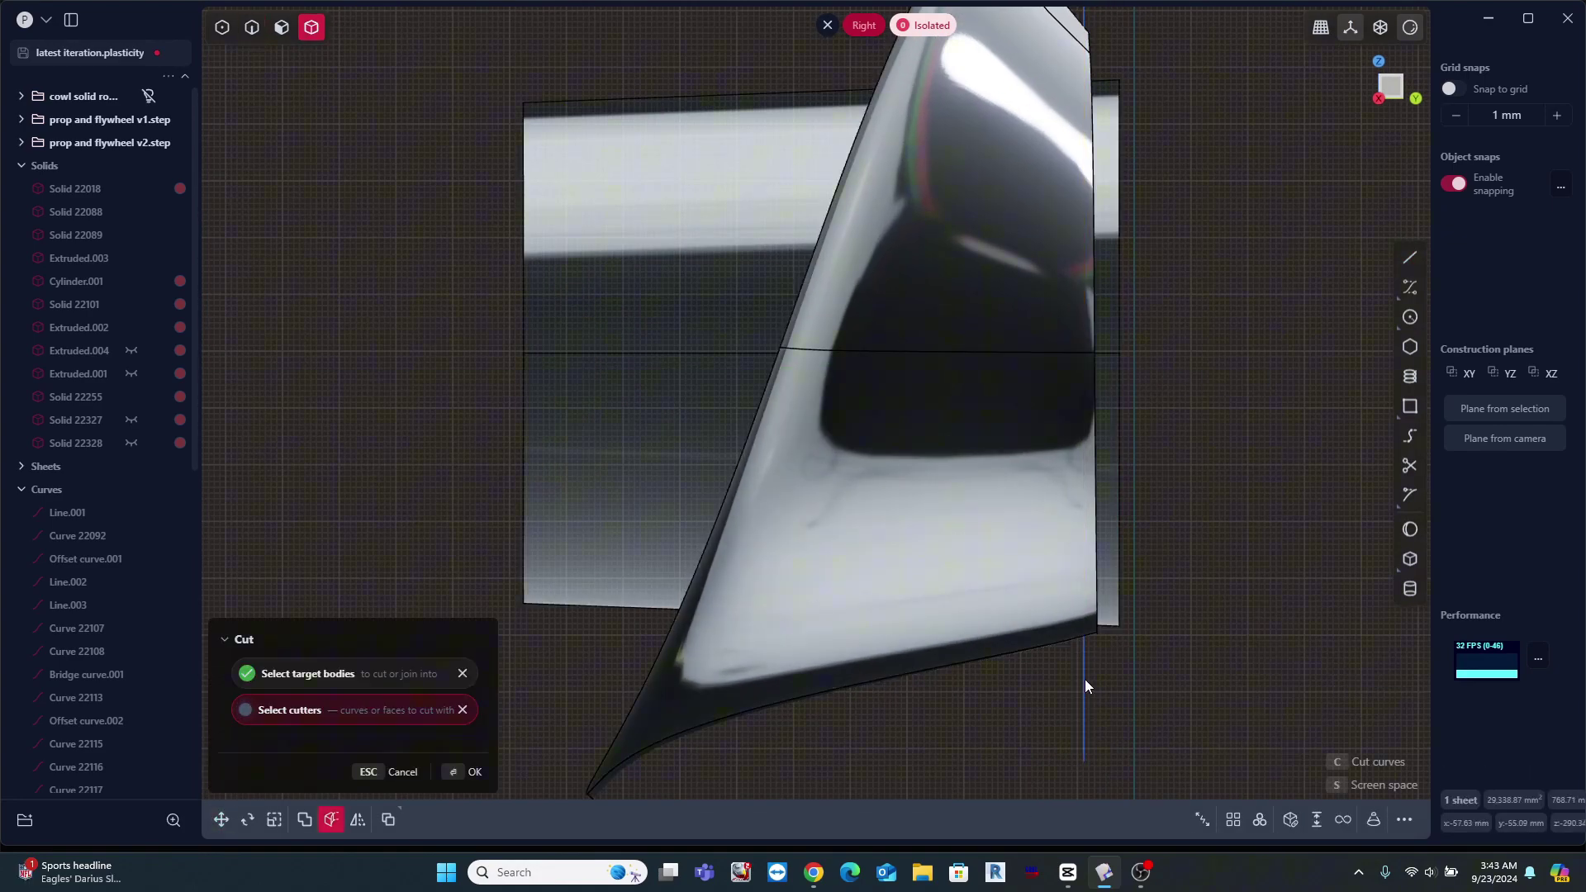
{"action": "left_click", "coordinate": [1085, 680]}
{"action": "key", "text": "Return"}
{"action": "key", "text": "c"}
{"action": "left_click", "coordinate": [1084, 674]}
{"action": "right_click", "coordinate": [1084, 675]}
{"action": "key", "text": "Delete"}
Mirror the half-tunnel sheet across the centre plane to form the opposite half
{"action": "scroll", "coordinate": [1156, 653], "scroll_direction": "down", "scroll_amount": 2}
{"action": "middle_click_drag", "start_coordinate": [1151, 515], "coordinate": [1231, 446]}
{"action": "left_click", "coordinate": [1162, 414]}
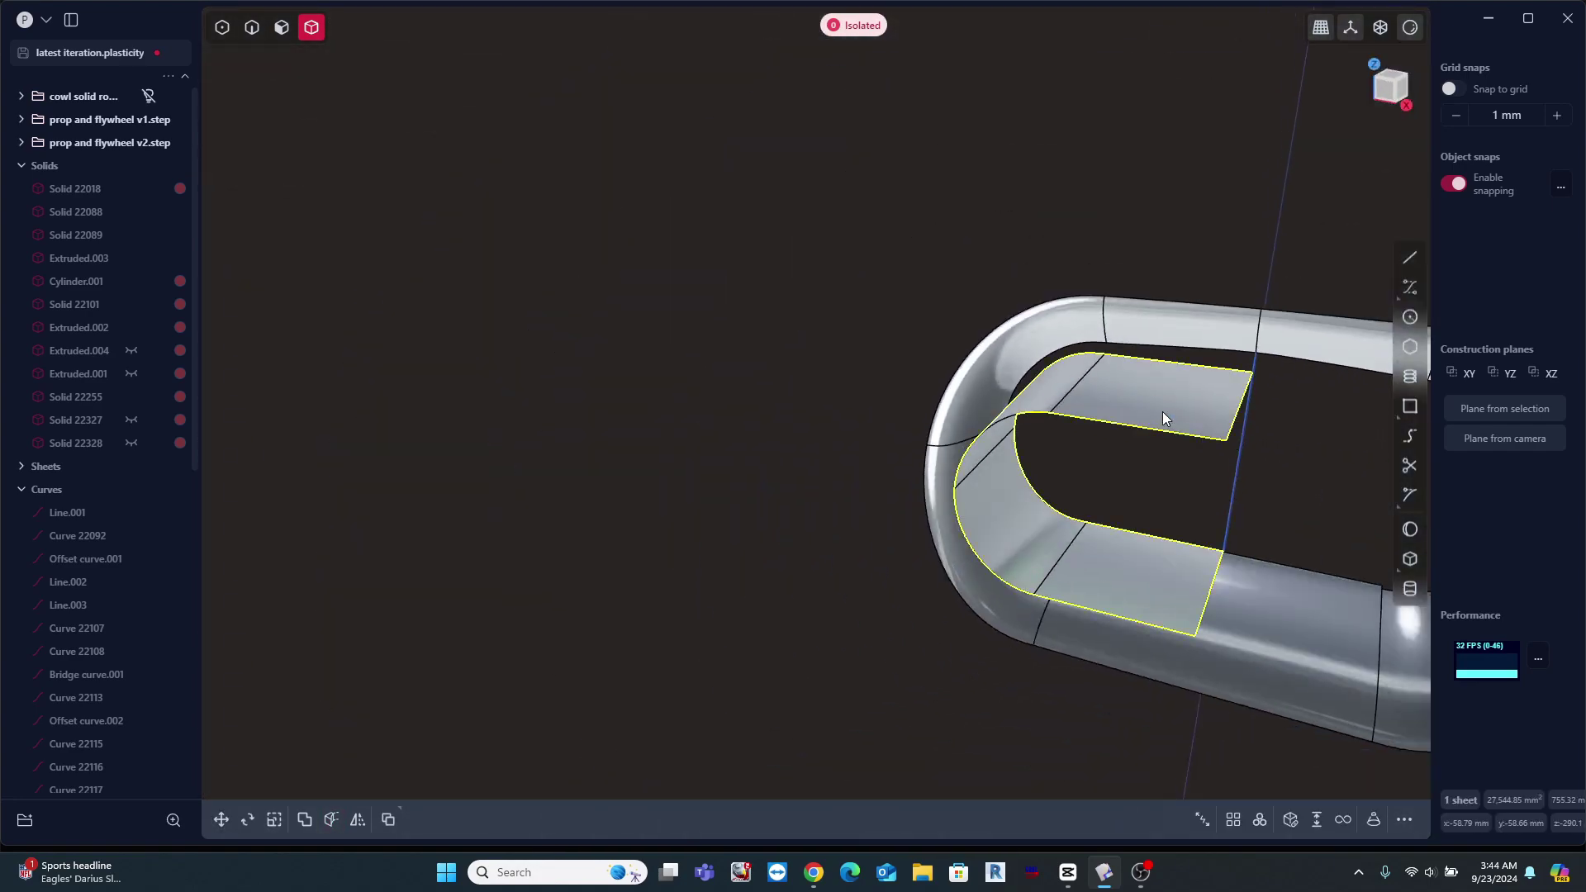
{"action": "key", "text": "alt+x"}
{"action": "scroll", "coordinate": [1162, 433], "scroll_direction": "down", "scroll_amount": 3}
{"action": "left_click", "coordinate": [1082, 131]}
{"action": "key", "text": "Return"}
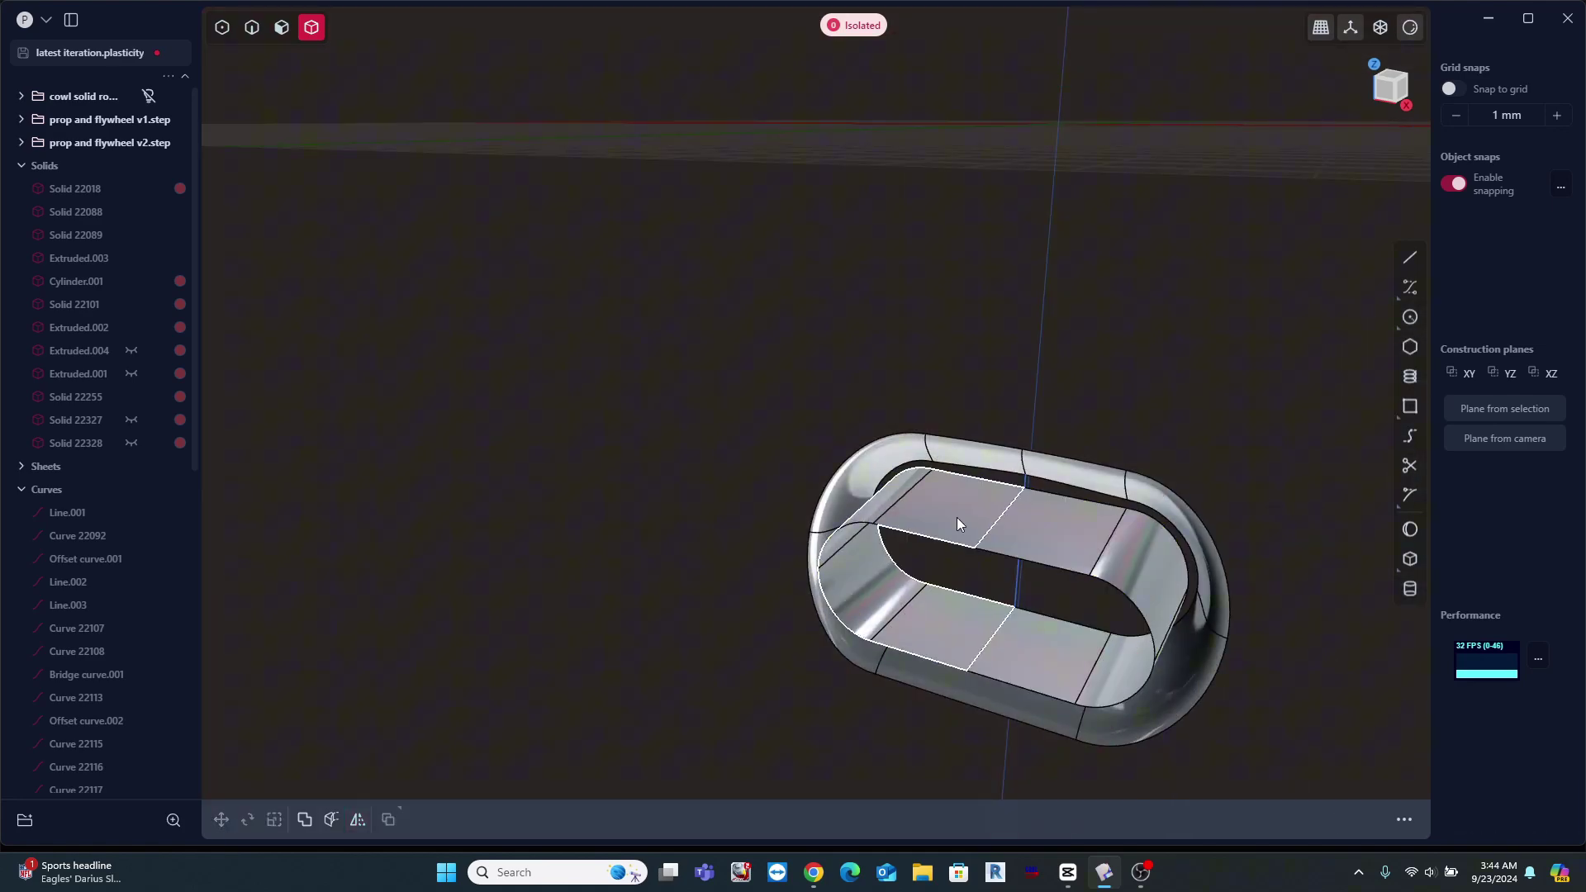
Join the two tunnel halves into one sheet
{"action": "scroll", "coordinate": [939, 529], "scroll_direction": "up", "scroll_amount": 5}
{"action": "left_click", "coordinate": [1128, 545]}
{"action": "key", "text": "j"}
{"action": "scroll", "coordinate": [1017, 434], "scroll_direction": "down", "scroll_amount": 4}
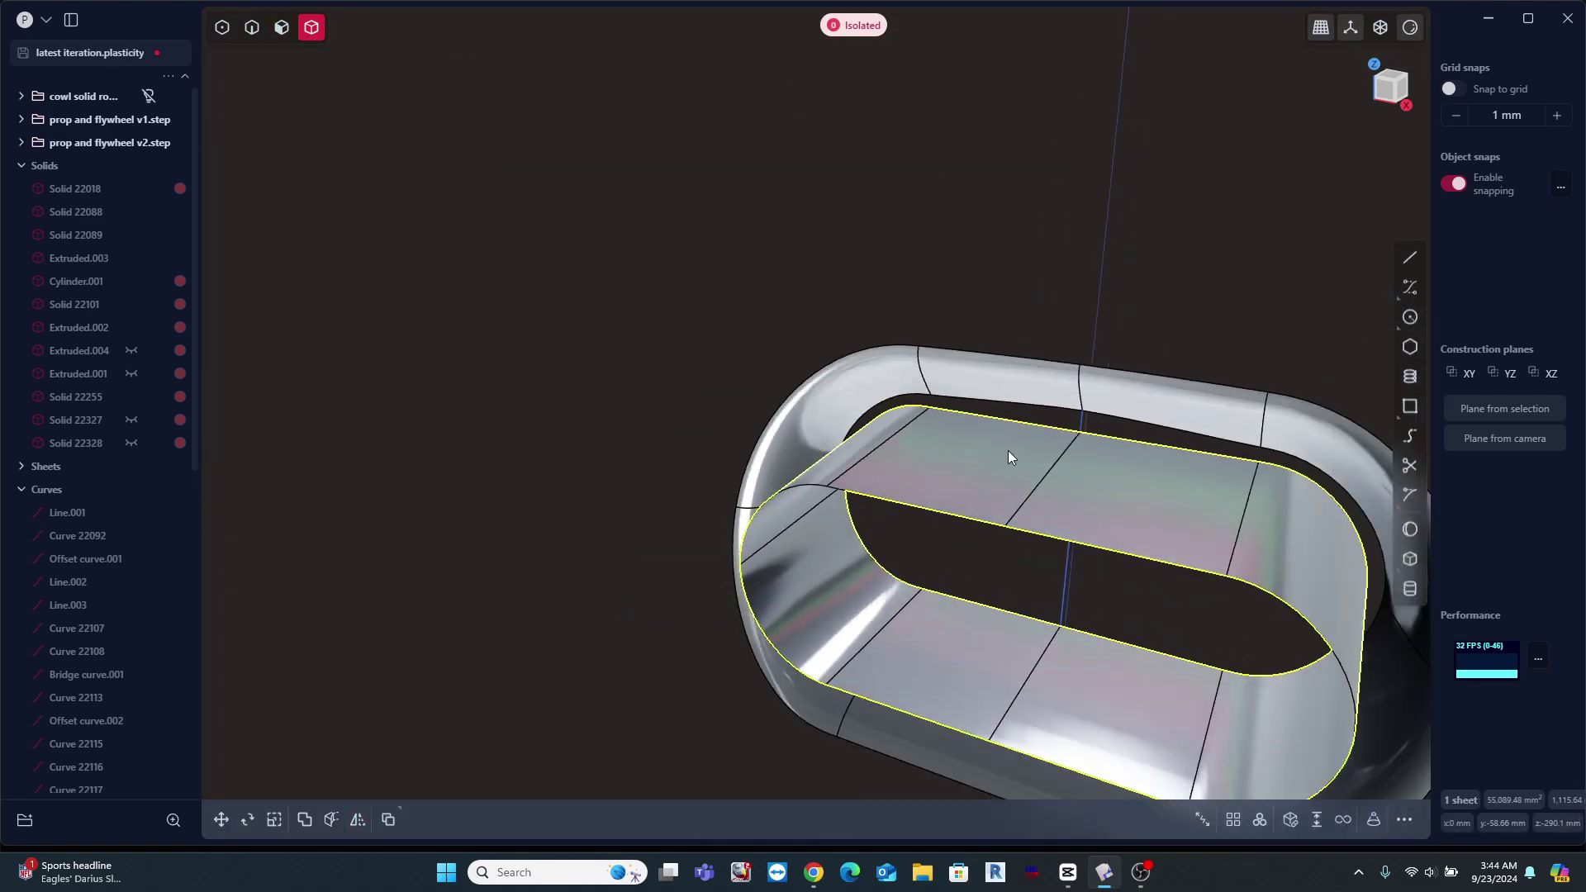
Loft a G1 strip between the upper straight mouth edges of the outer shell and the tunnel sheet
{"action": "middle_click_drag", "start_coordinate": [1008, 440], "coordinate": [915, 320]}
{"action": "scroll", "coordinate": [916, 320], "scroll_direction": "up", "scroll_amount": 5}
{"action": "key", "text": "2"}
{"action": "left_click", "coordinate": [909, 308]}
{"action": "key", "text": "e"}
{"action": "left_click", "coordinate": [960, 331], "text": "shift"}
{"action": "left_click", "coordinate": [877, 352], "text": "shift"}
{"action": "left_click", "coordinate": [964, 377], "text": "shift"}
{"action": "key", "text": "l"}
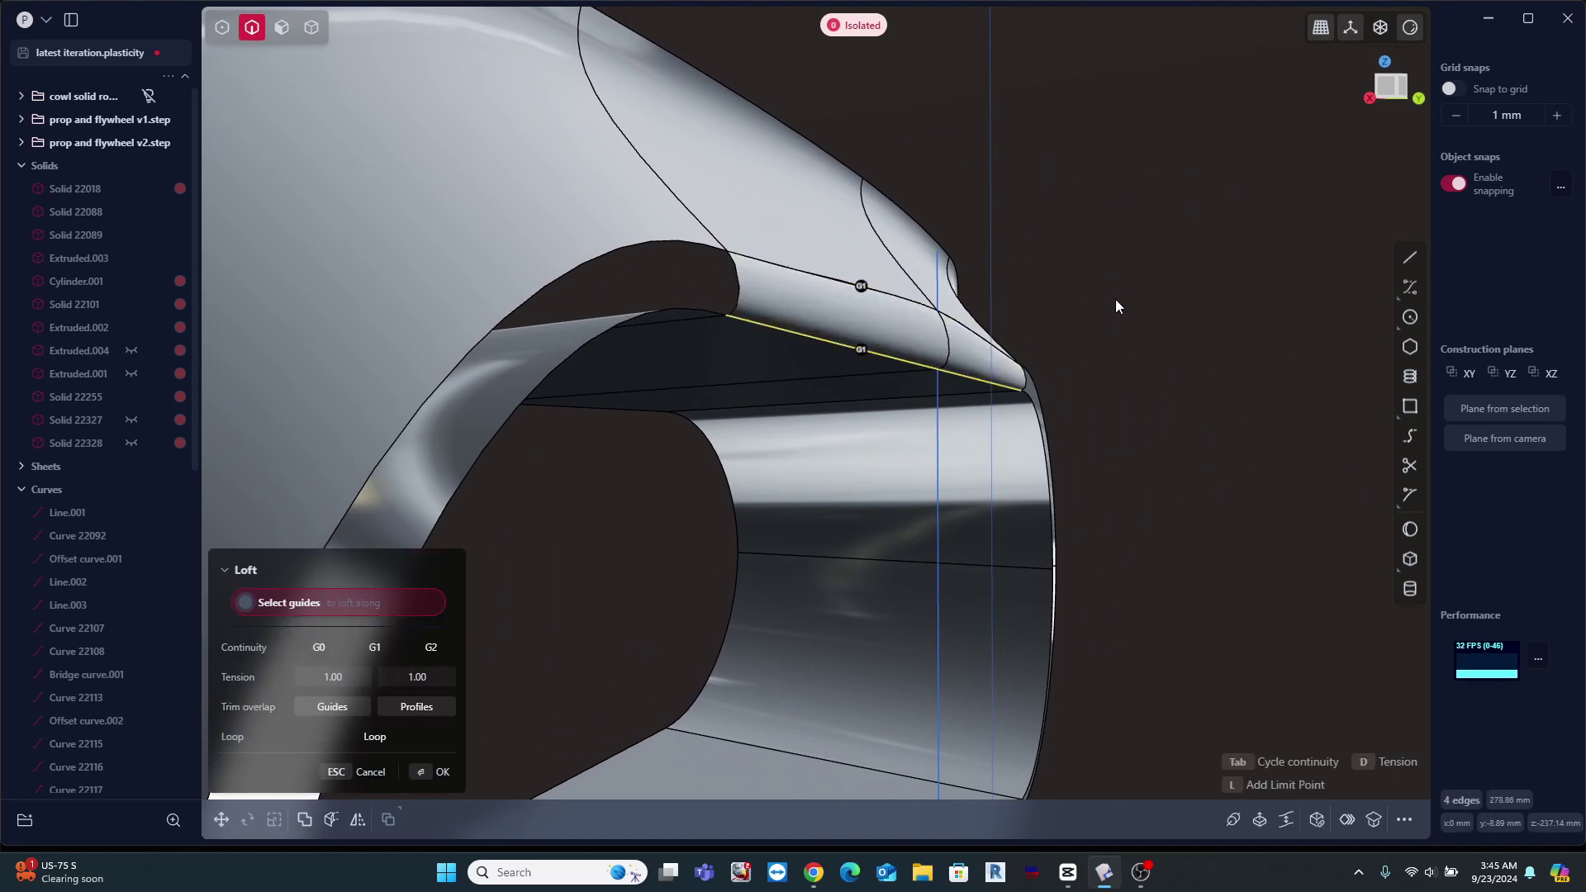
{"action": "key", "text": "Return"}
Join the upper lofted strip with the outer shell and tunnel sheets
{"action": "scroll", "coordinate": [1115, 299], "scroll_direction": "down", "scroll_amount": 3}
{"action": "middle_click_drag", "start_coordinate": [1099, 283], "coordinate": [969, 166], "text": "shift"}
{"action": "key", "text": "4"}
{"action": "left_click_drag", "start_coordinate": [1037, 137], "coordinate": [938, 197]}
{"action": "left_click", "coordinate": [780, 269]}
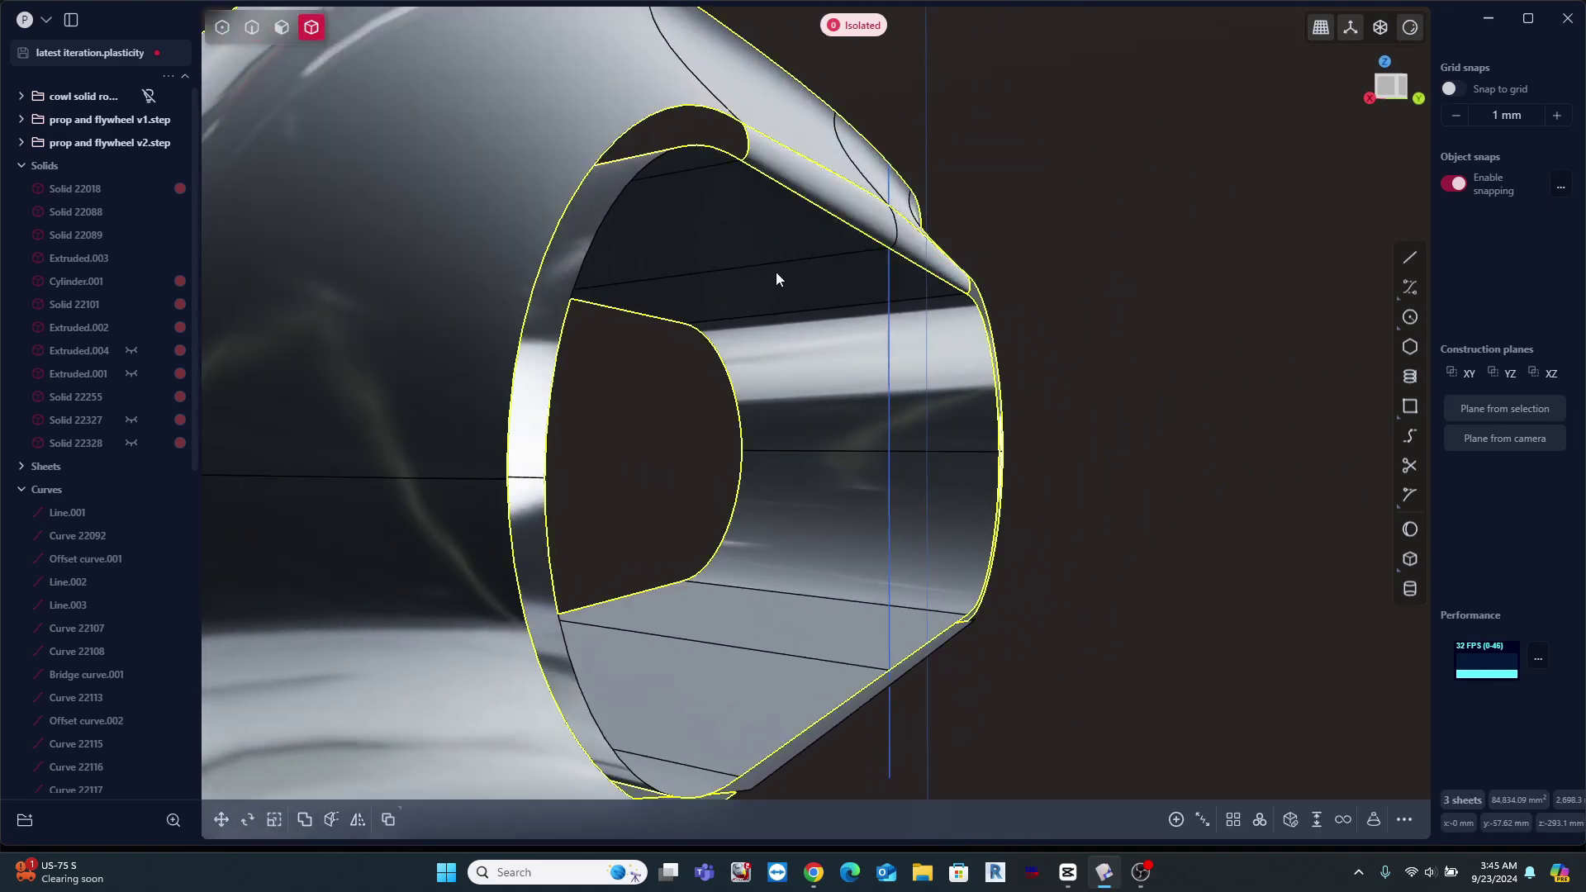
{"action": "key", "text": "slash"}
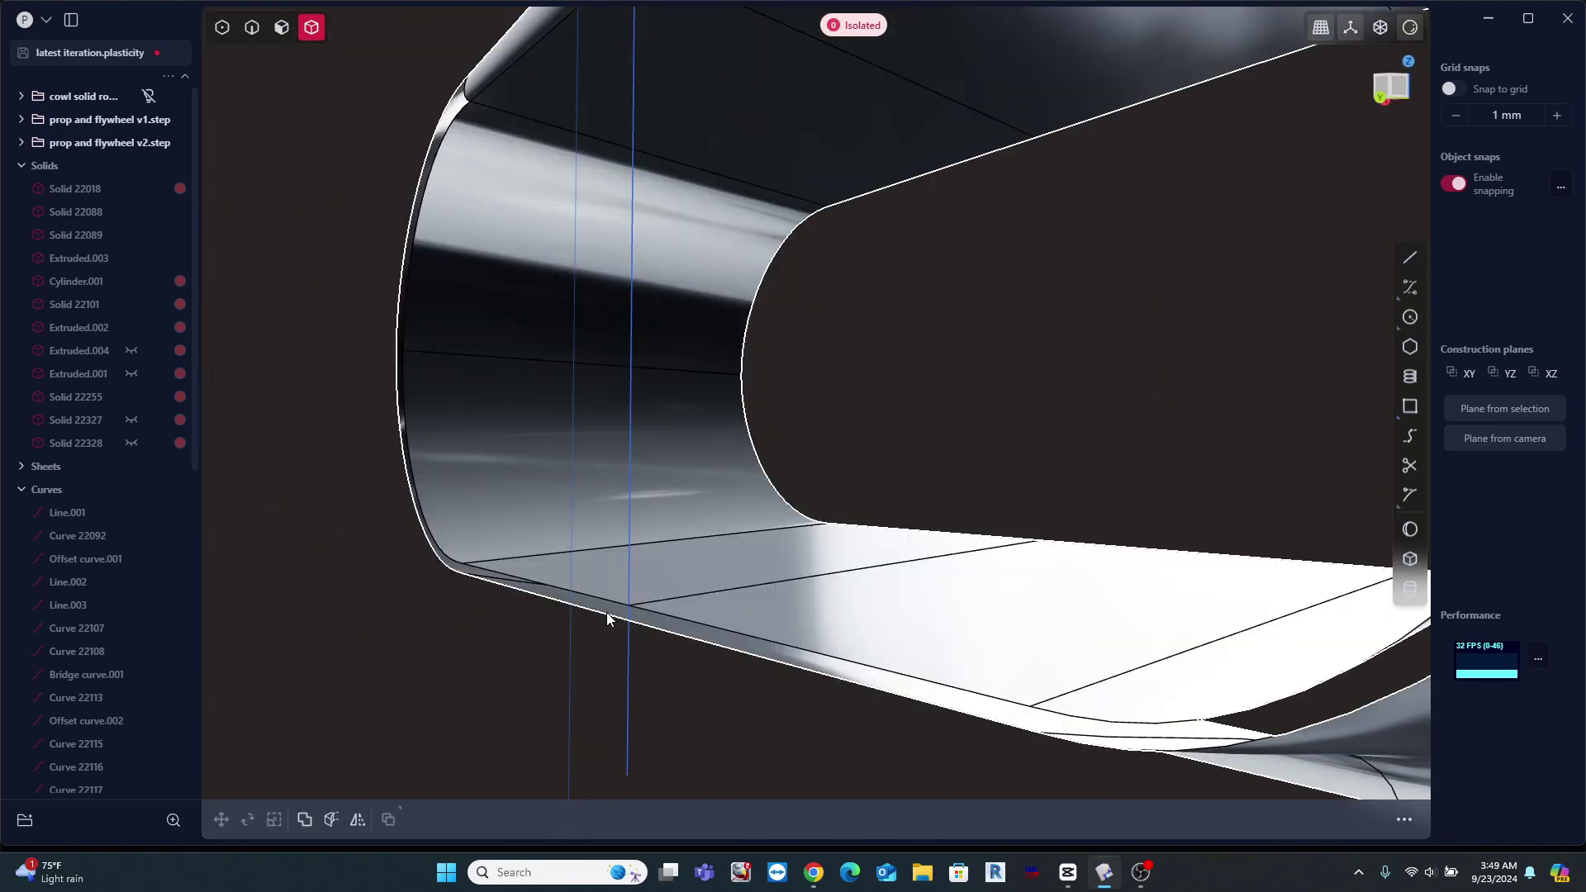
Loft a G1 strip between the lower straight mouth edges of the outer shell and the tunnel
{"action": "key", "text": "2"}
{"action": "left_click", "coordinate": [651, 616]}
{"action": "key", "text": "e"}
{"action": "key", "text": "l"}
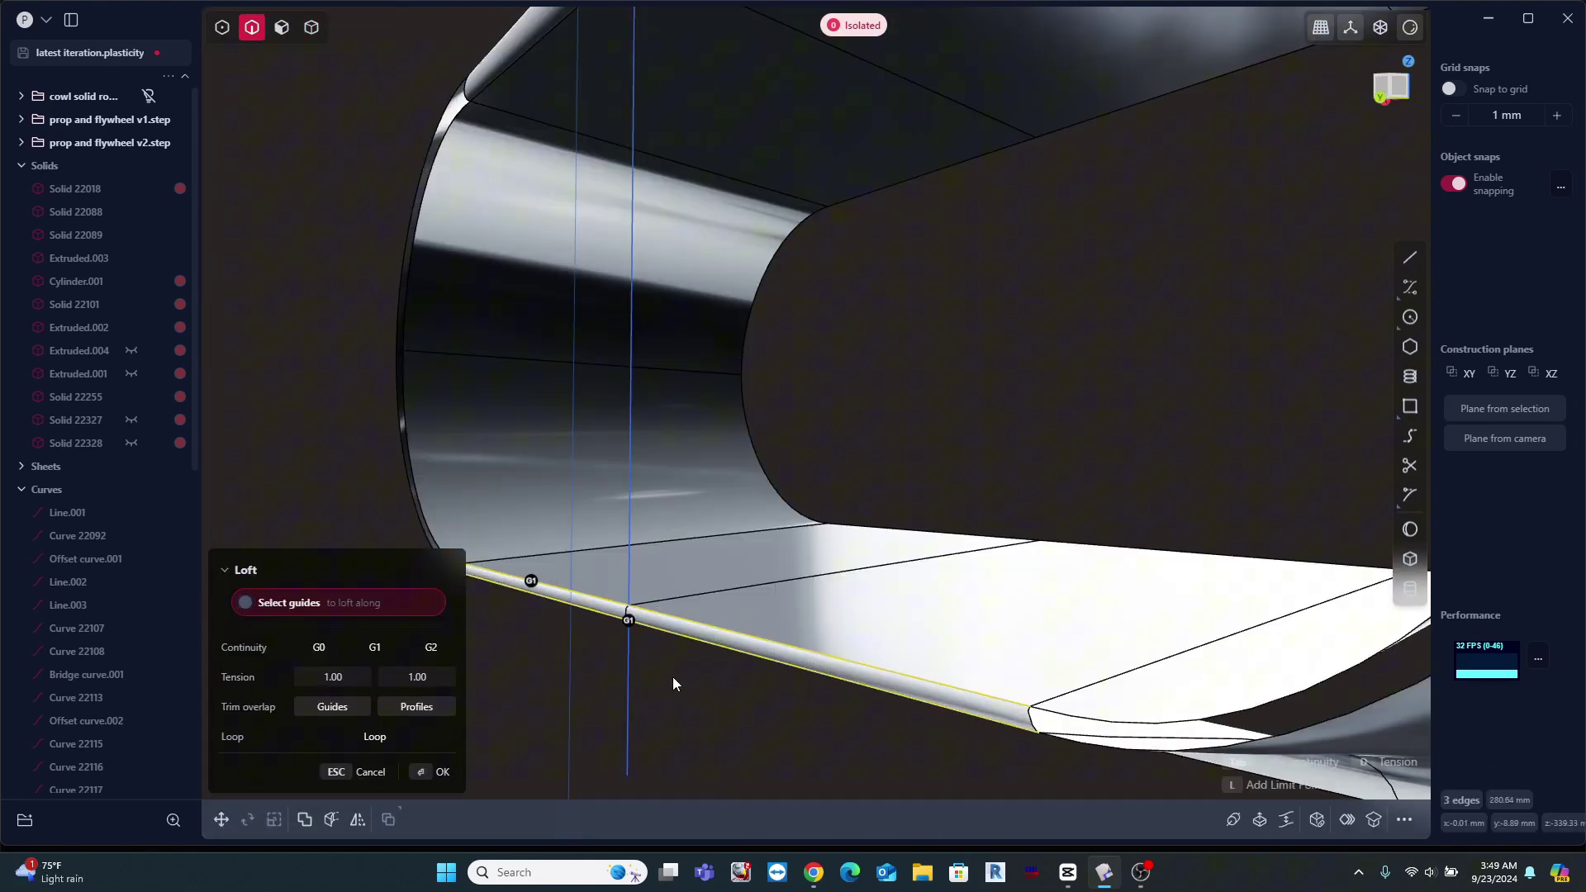
{"action": "middle_click_drag", "start_coordinate": [675, 681], "coordinate": [608, 549]}
{"action": "key", "text": "Return"}
Join the lower lofted strip to the main scoop sheet
{"action": "key", "text": "4"}
{"action": "left_click", "coordinate": [592, 478], "text": "shift"}
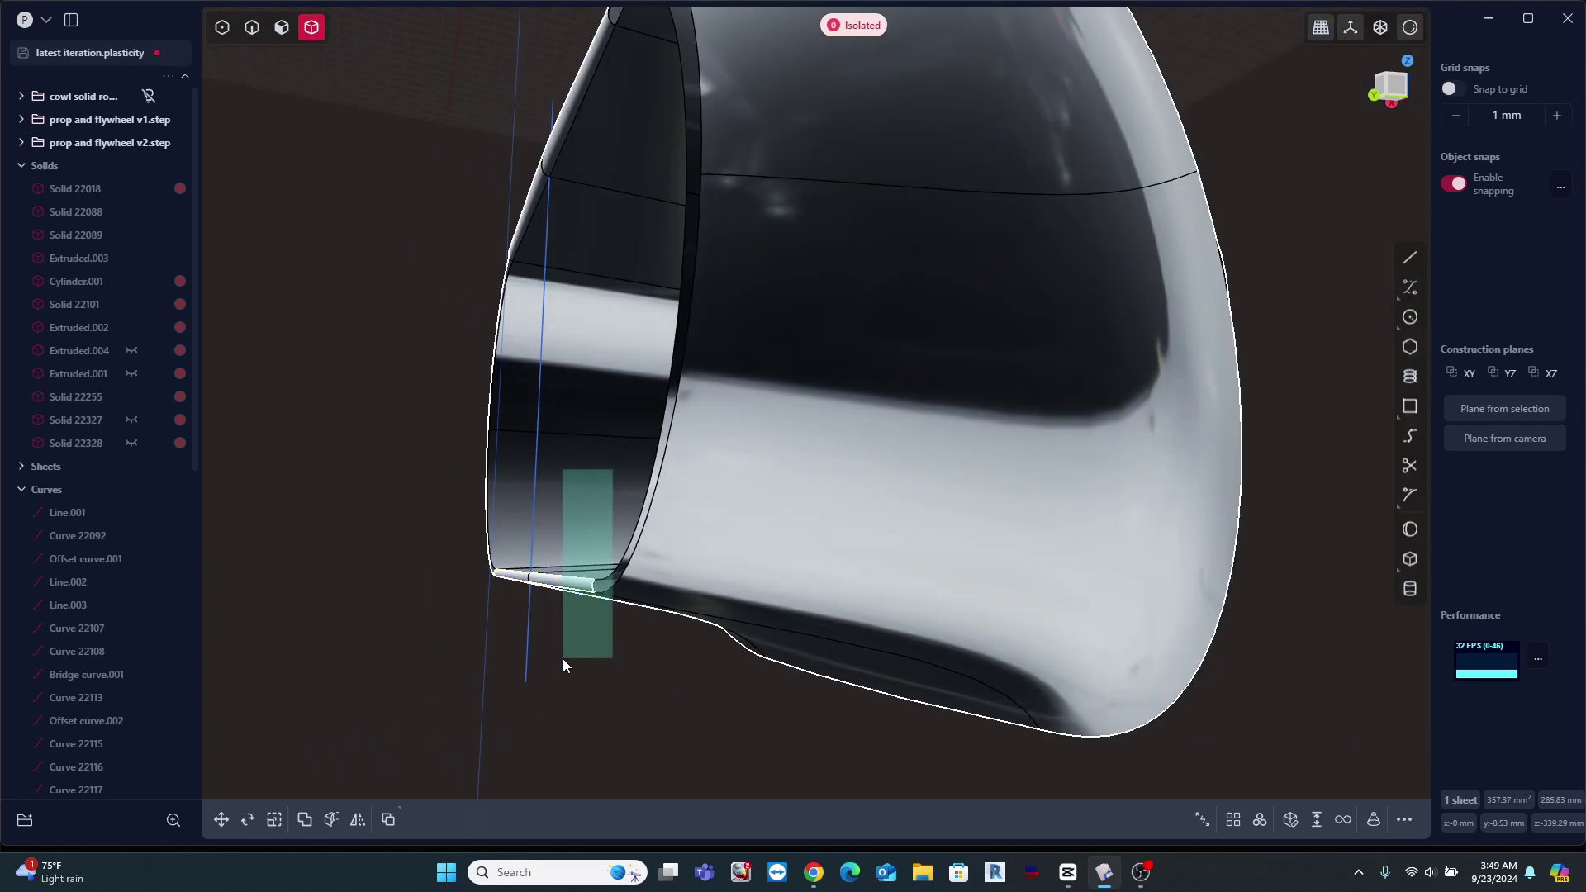
{"action": "key", "text": "j"}
{"action": "left_click", "coordinate": [561, 648]}
Patch the open gap around one rounded end of the scoop mouth using its boundary edge loop
{"action": "middle_click_drag", "start_coordinate": [562, 648], "coordinate": [732, 621]}
{"action": "scroll", "coordinate": [732, 621], "scroll_direction": "up", "scroll_amount": 2}
{"action": "key", "text": "2"}
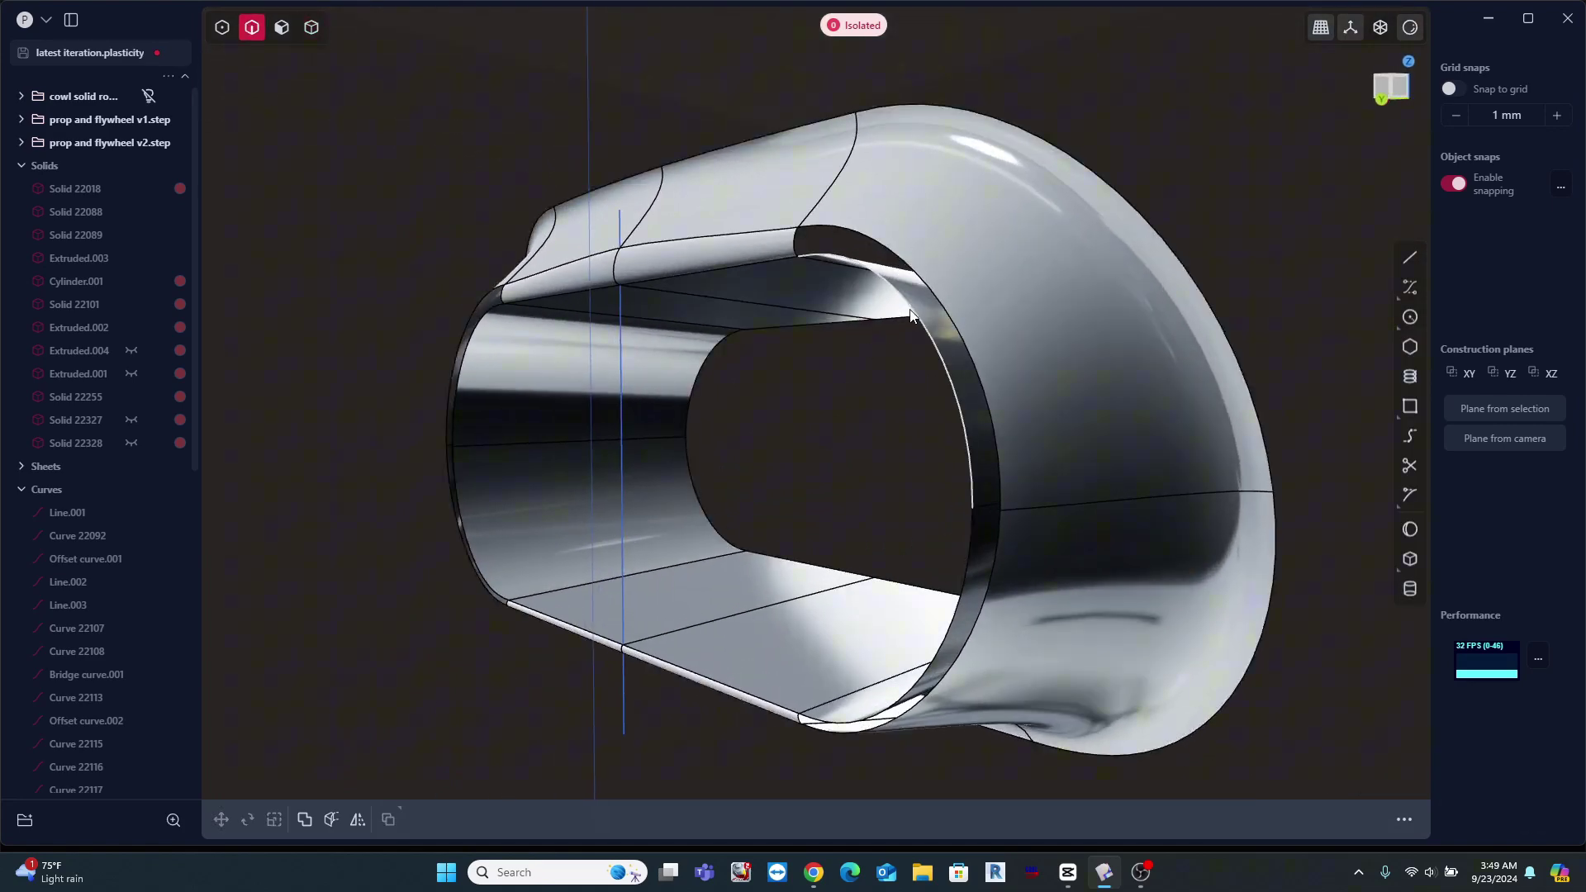
{"action": "double_click", "coordinate": [948, 375]}
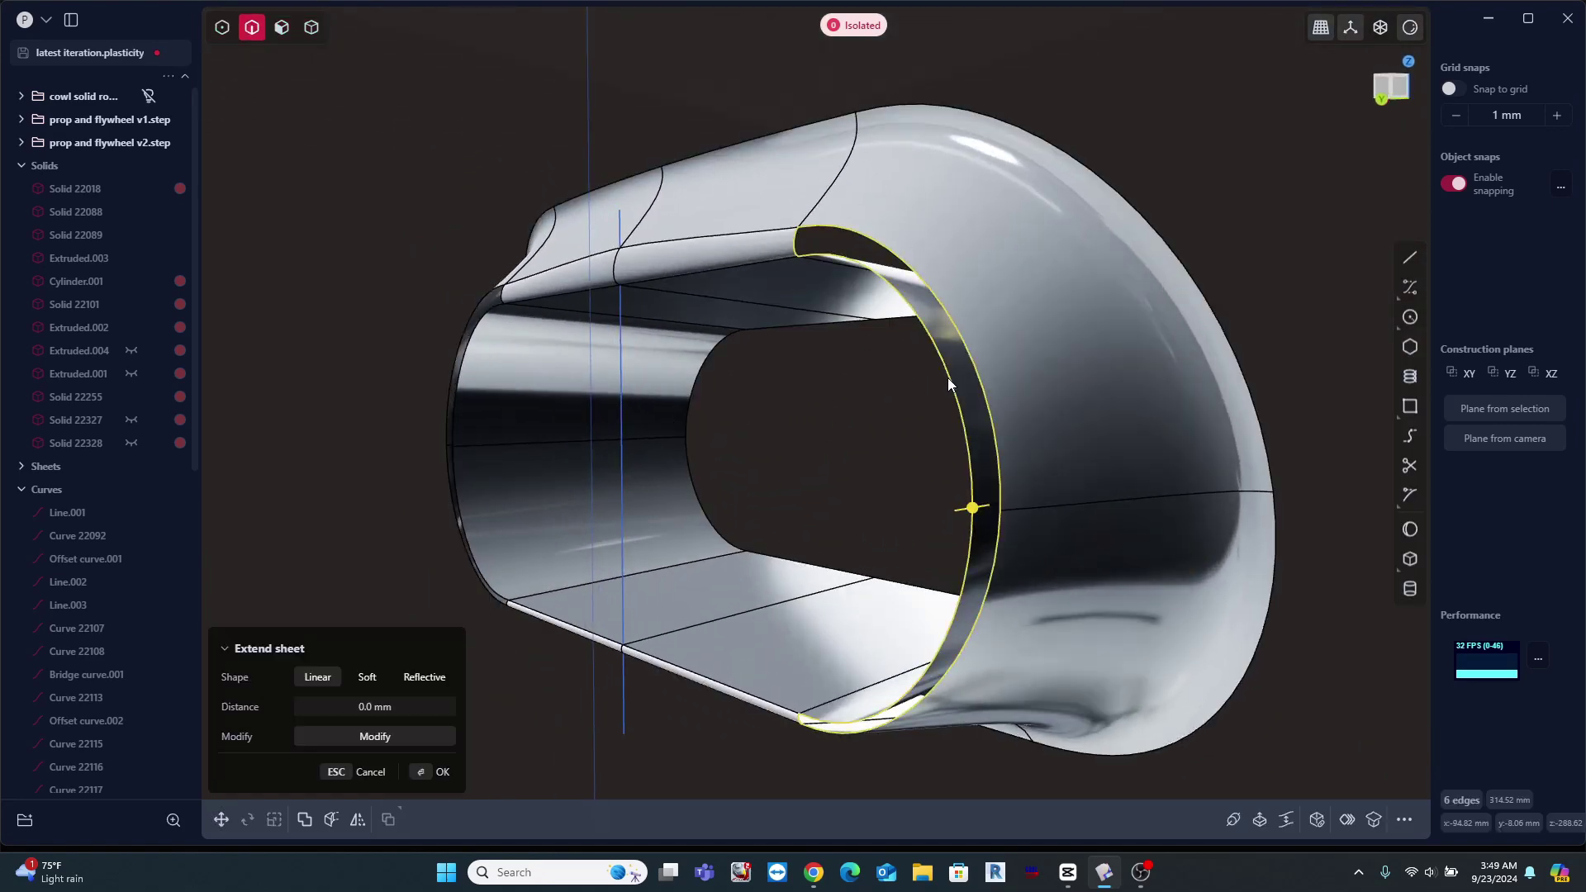
{"action": "left_click", "coordinate": [1318, 819]}
{"action": "scroll", "coordinate": [904, 699], "scroll_direction": "up", "scroll_amount": 1}
{"action": "scroll", "coordinate": [904, 699], "scroll_direction": "up", "scroll_amount": 3}
{"action": "scroll", "coordinate": [935, 619], "scroll_direction": "down", "scroll_amount": 3}
{"action": "key", "text": "Return"}
Patch the matching gap around the opposite rounded end of the scoop mouth
{"action": "middle_click_drag", "start_coordinate": [911, 460], "coordinate": [1014, 457]}
{"action": "scroll", "coordinate": [1014, 458], "scroll_direction": "down", "scroll_amount": 2}
{"action": "key", "text": "4"}
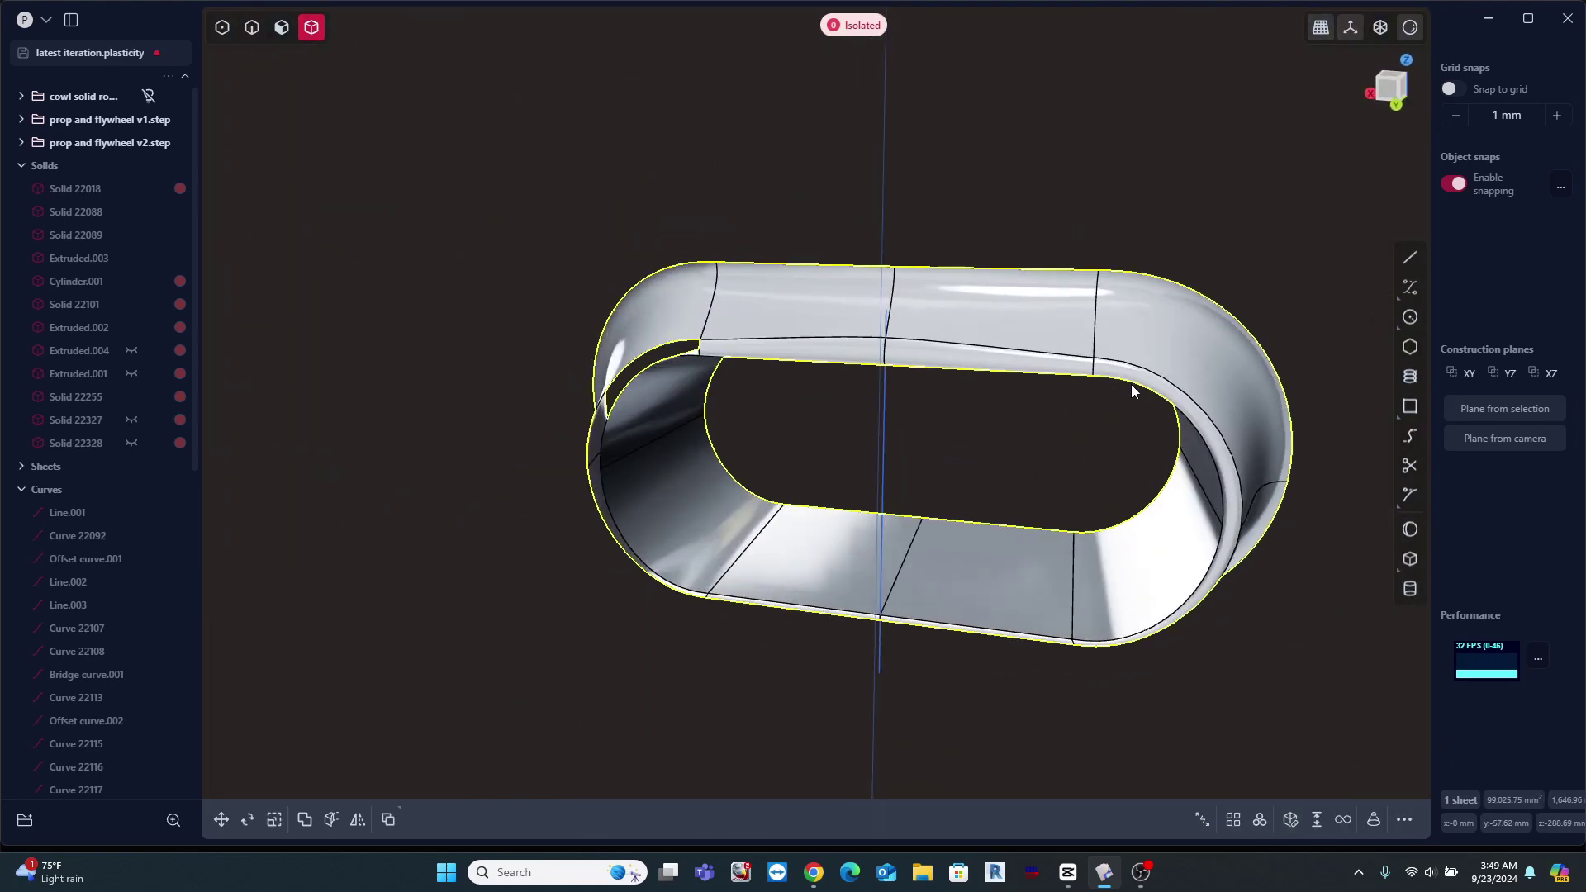
{"action": "key", "text": "2"}
{"action": "double_click", "coordinate": [660, 345]}
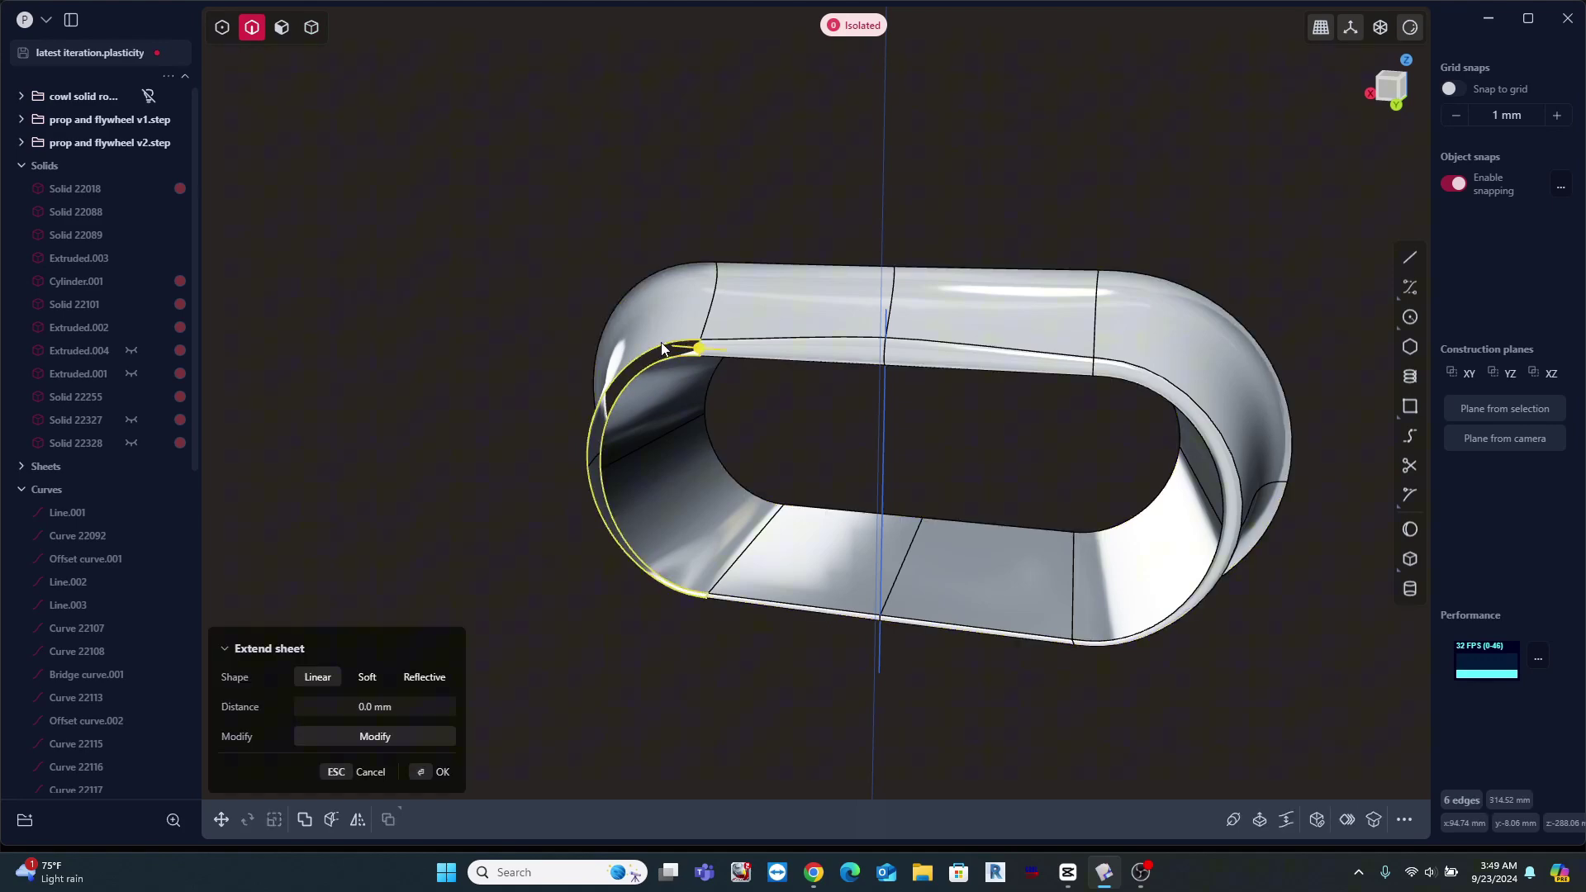
{"action": "left_click", "coordinate": [1318, 820]}
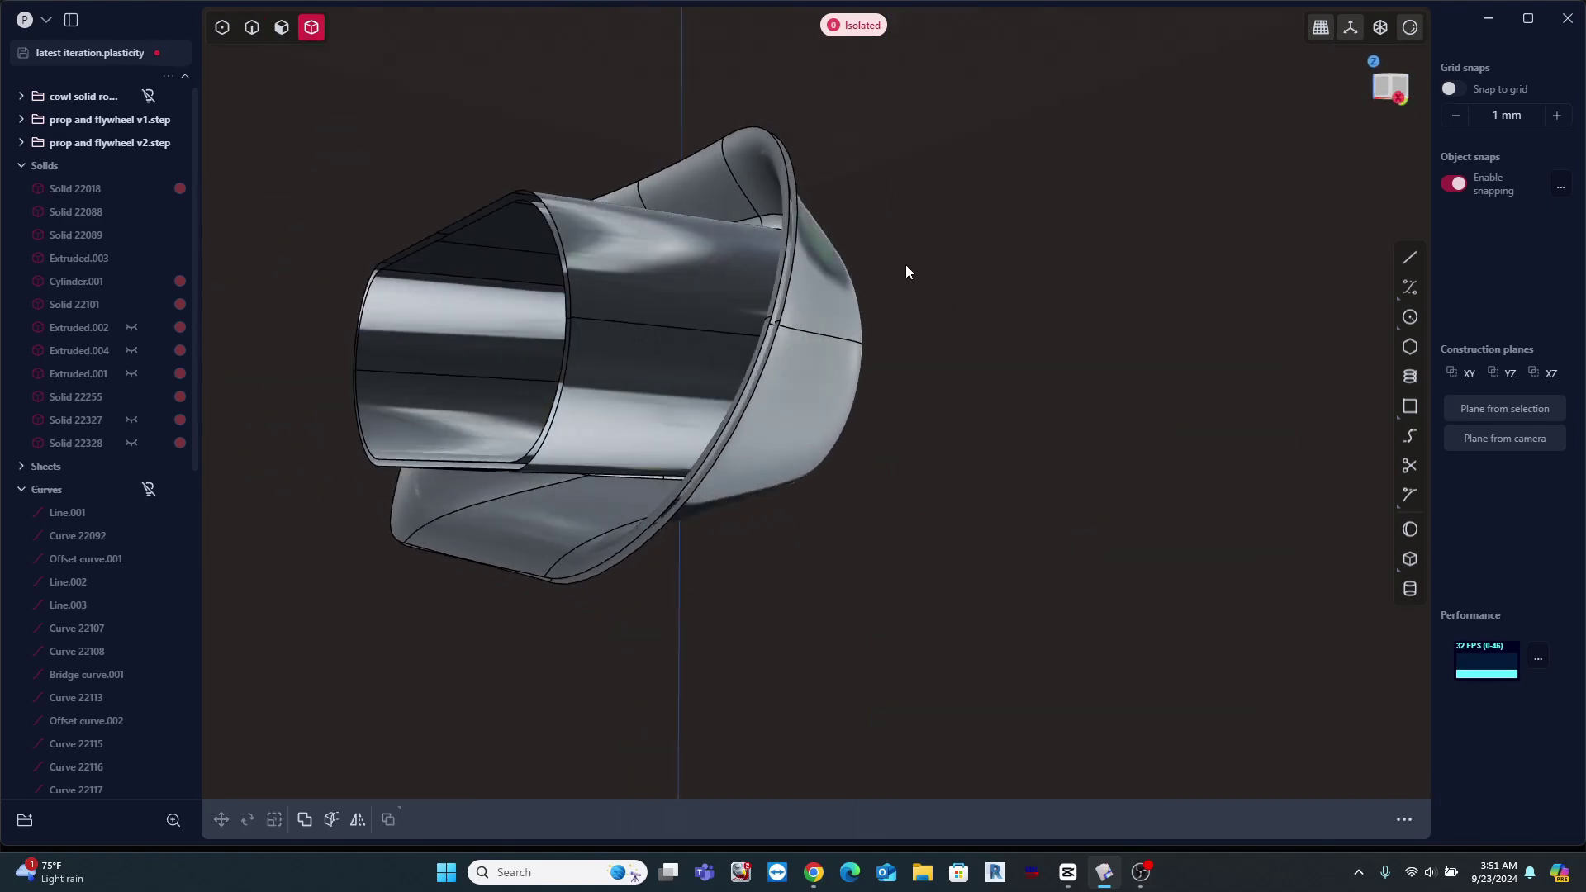
Loft a short strip between the inner and outer walls on the duct end's upper straight edge
{"action": "mouse_move", "coordinate": [906, 265]}
{"action": "middle_mouse_down"}
{"action": "mouse_move", "coordinate": [890, 345]}
{"action": "mouse_move", "coordinate": [981, 314]}
{"action": "mouse_move", "coordinate": [881, 254]}
{"action": "middle_mouse_up"}
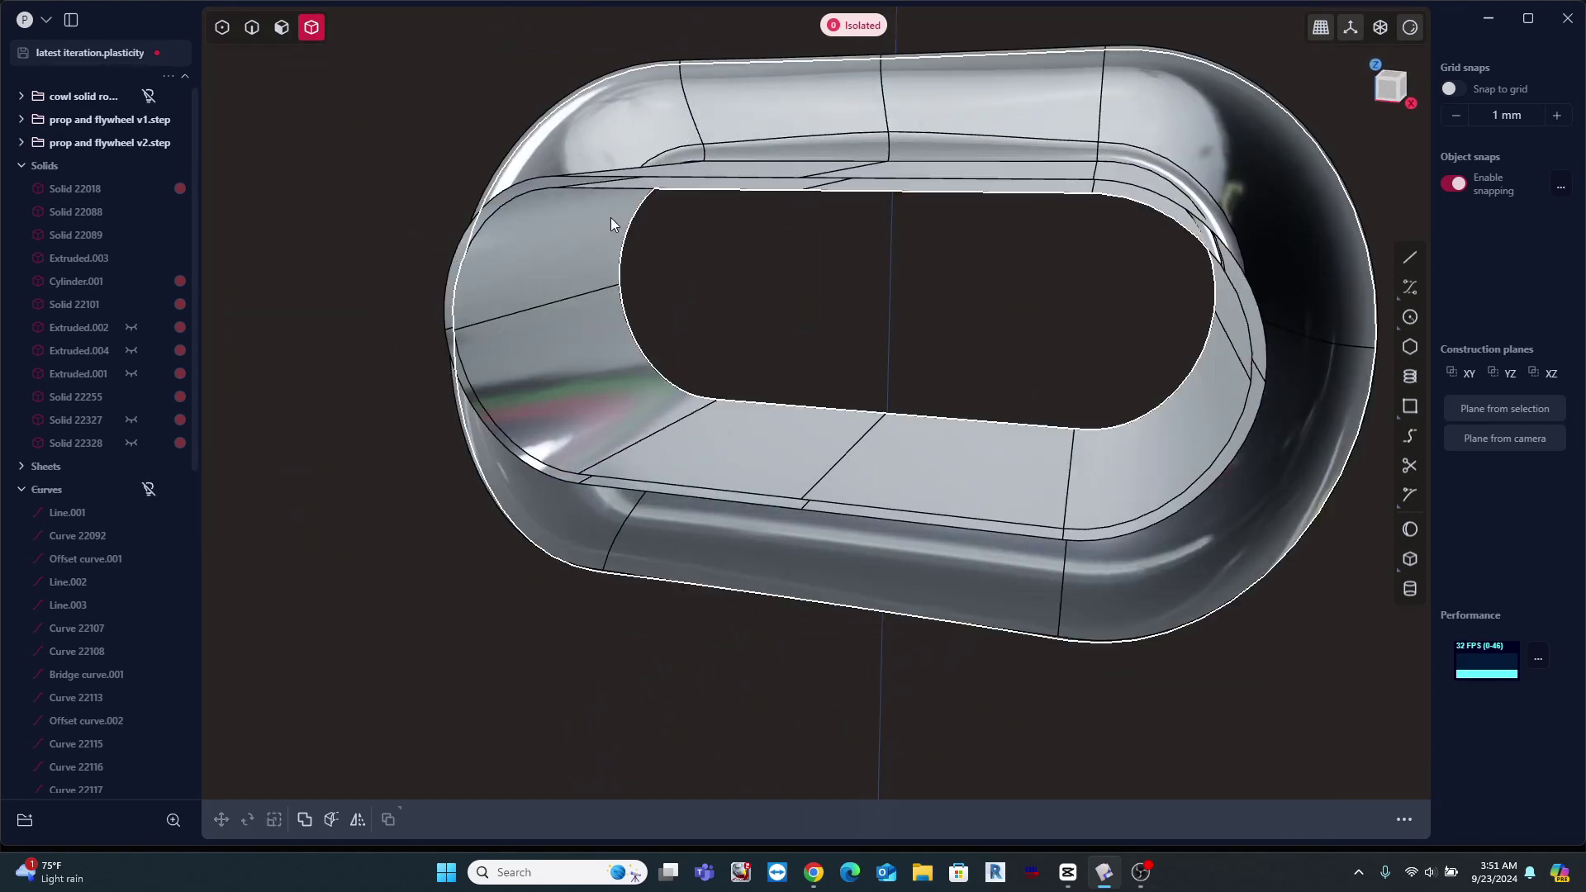
{"action": "key", "text": "2"}
{"action": "left_click", "coordinate": [647, 176]}
{"action": "key", "text": "e"}
{"action": "middle_click_drag", "start_coordinate": [647, 186], "coordinate": [638, 227]}
{"action": "scroll", "coordinate": [638, 226], "scroll_direction": "up", "scroll_amount": 5}
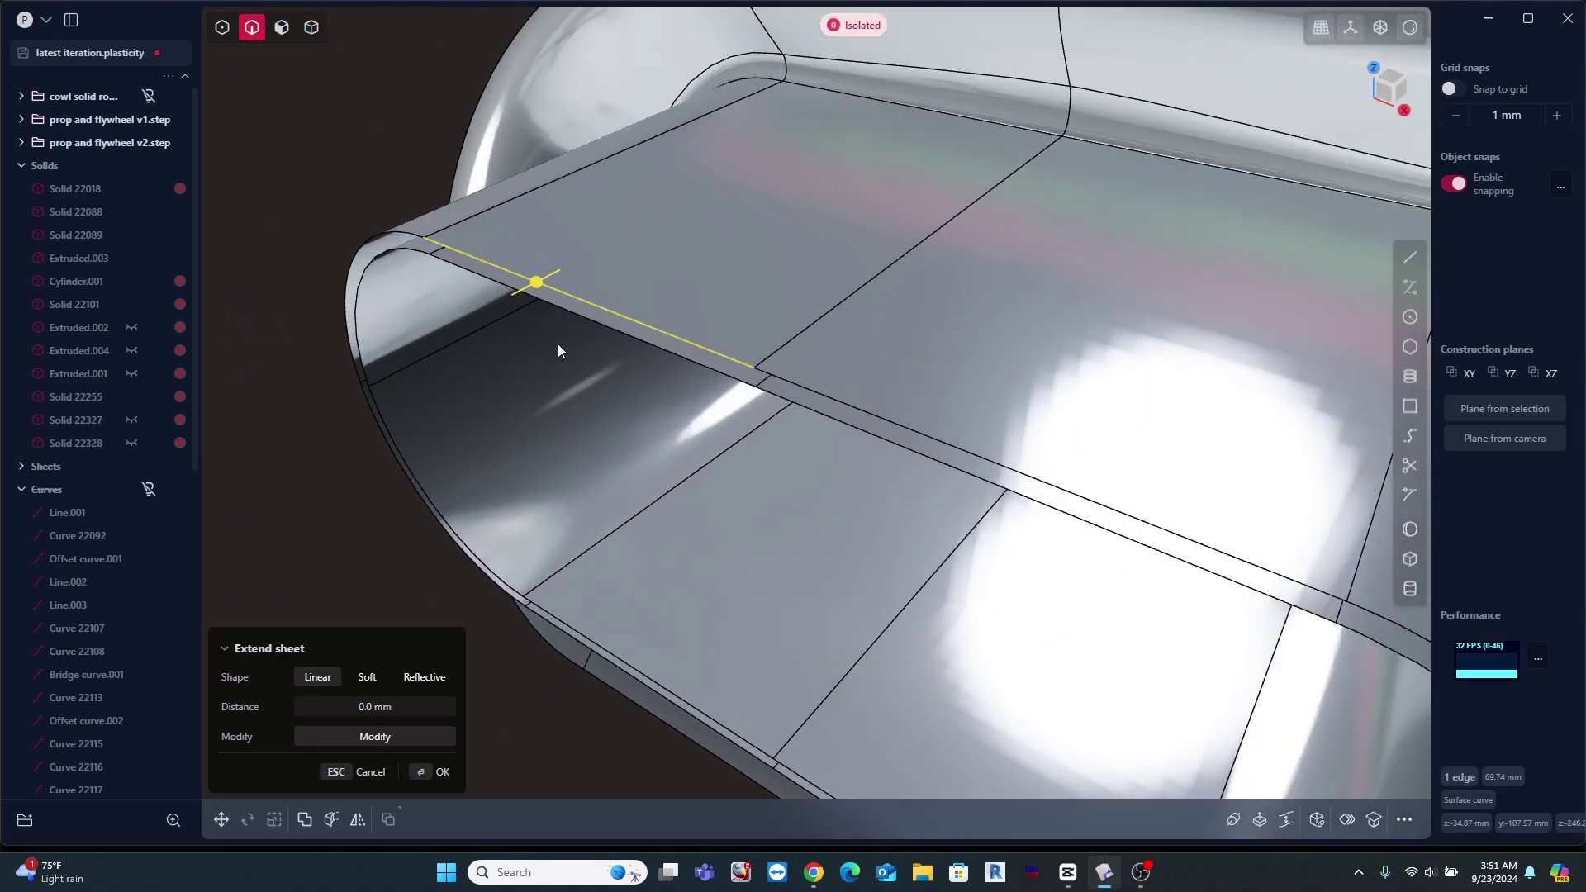
{"action": "key", "text": "l"}
{"action": "key", "text": "Return"}
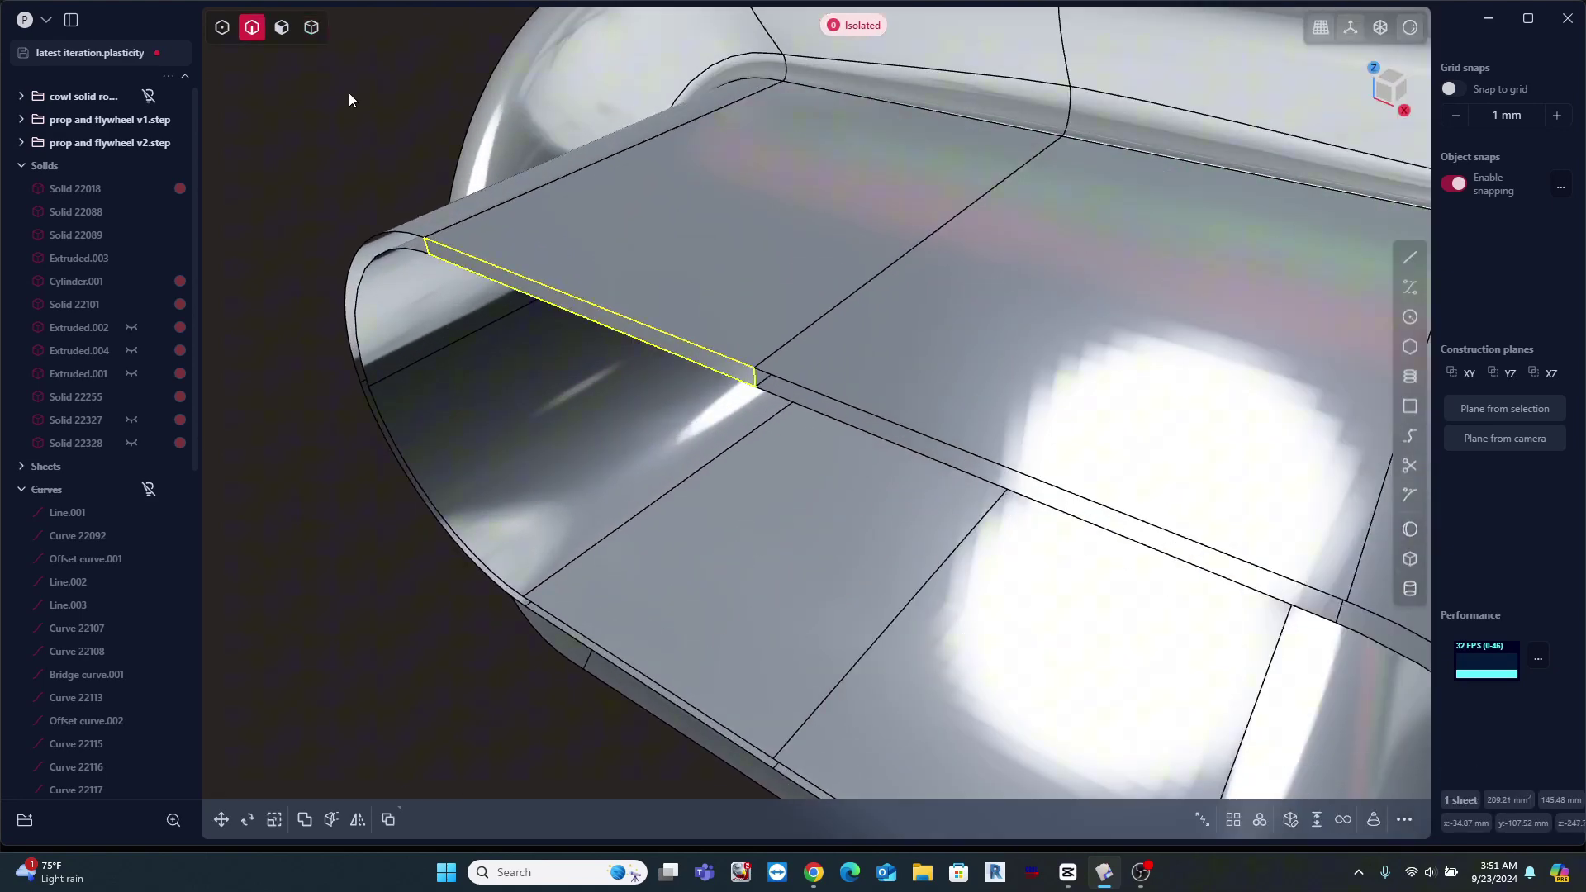
Join the short lofted strip on the duct's end rim to the main scoop sheet
{"action": "left_click", "coordinate": [312, 27]}
{"action": "left_click", "coordinate": [513, 227]}
{"action": "scroll", "coordinate": [443, 219], "scroll_direction": "up", "scroll_amount": 3}
{"action": "left_click", "coordinate": [449, 293], "text": "shift"}
{"action": "key", "text": "j"}
Patch the remaining gap around the duct's end rim with G0 continuity
{"action": "scroll", "coordinate": [468, 236], "scroll_direction": "down", "scroll_amount": 4}
{"action": "left_click", "coordinate": [1290, 819]}
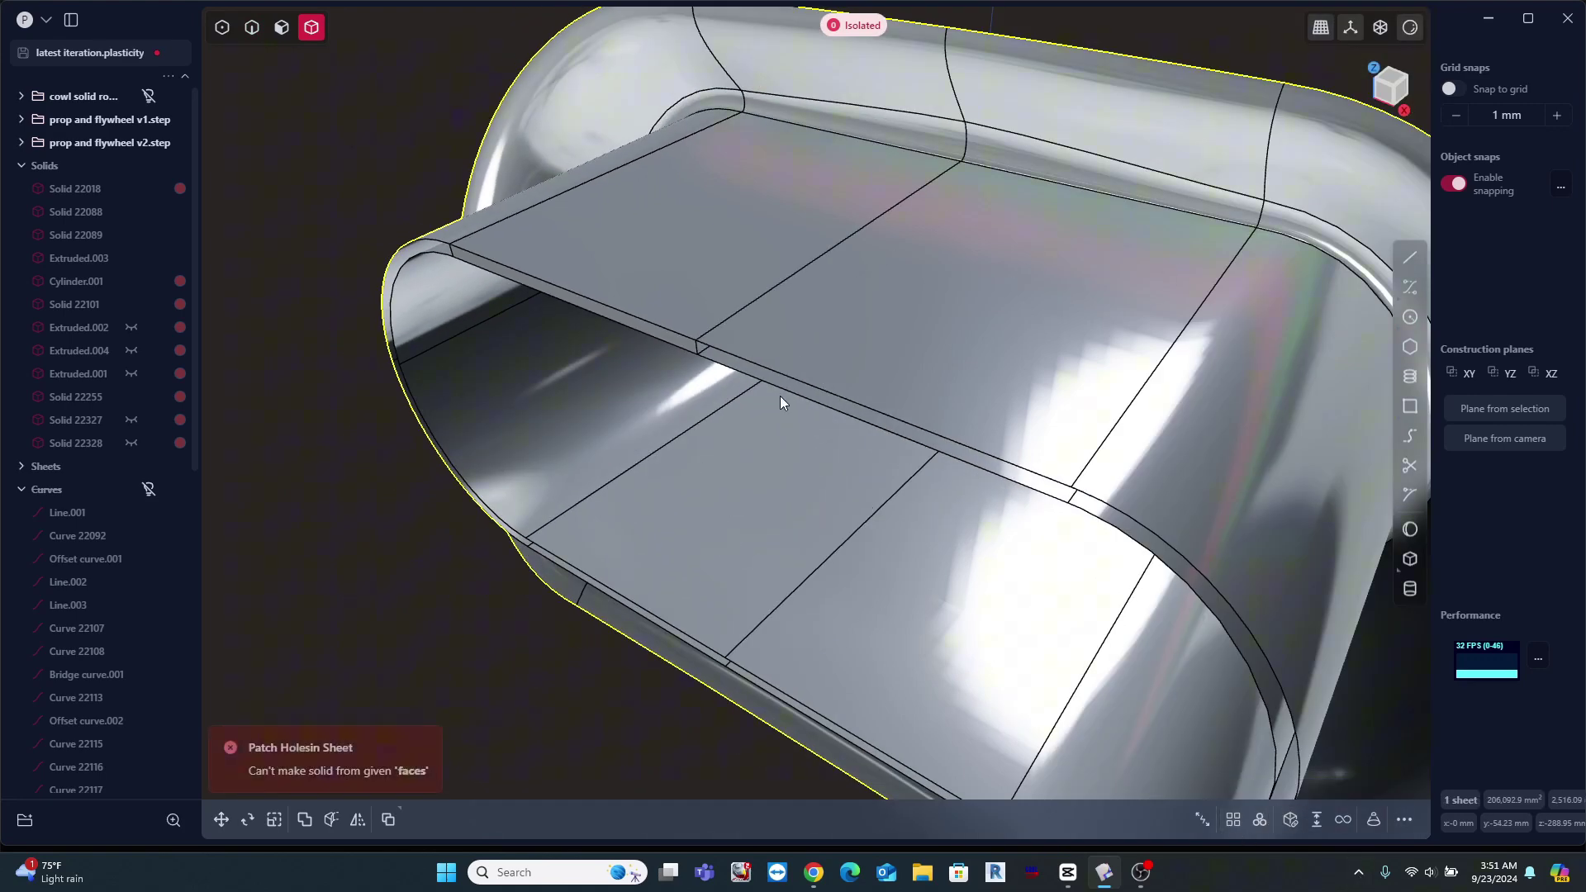
{"action": "key", "text": "2"}
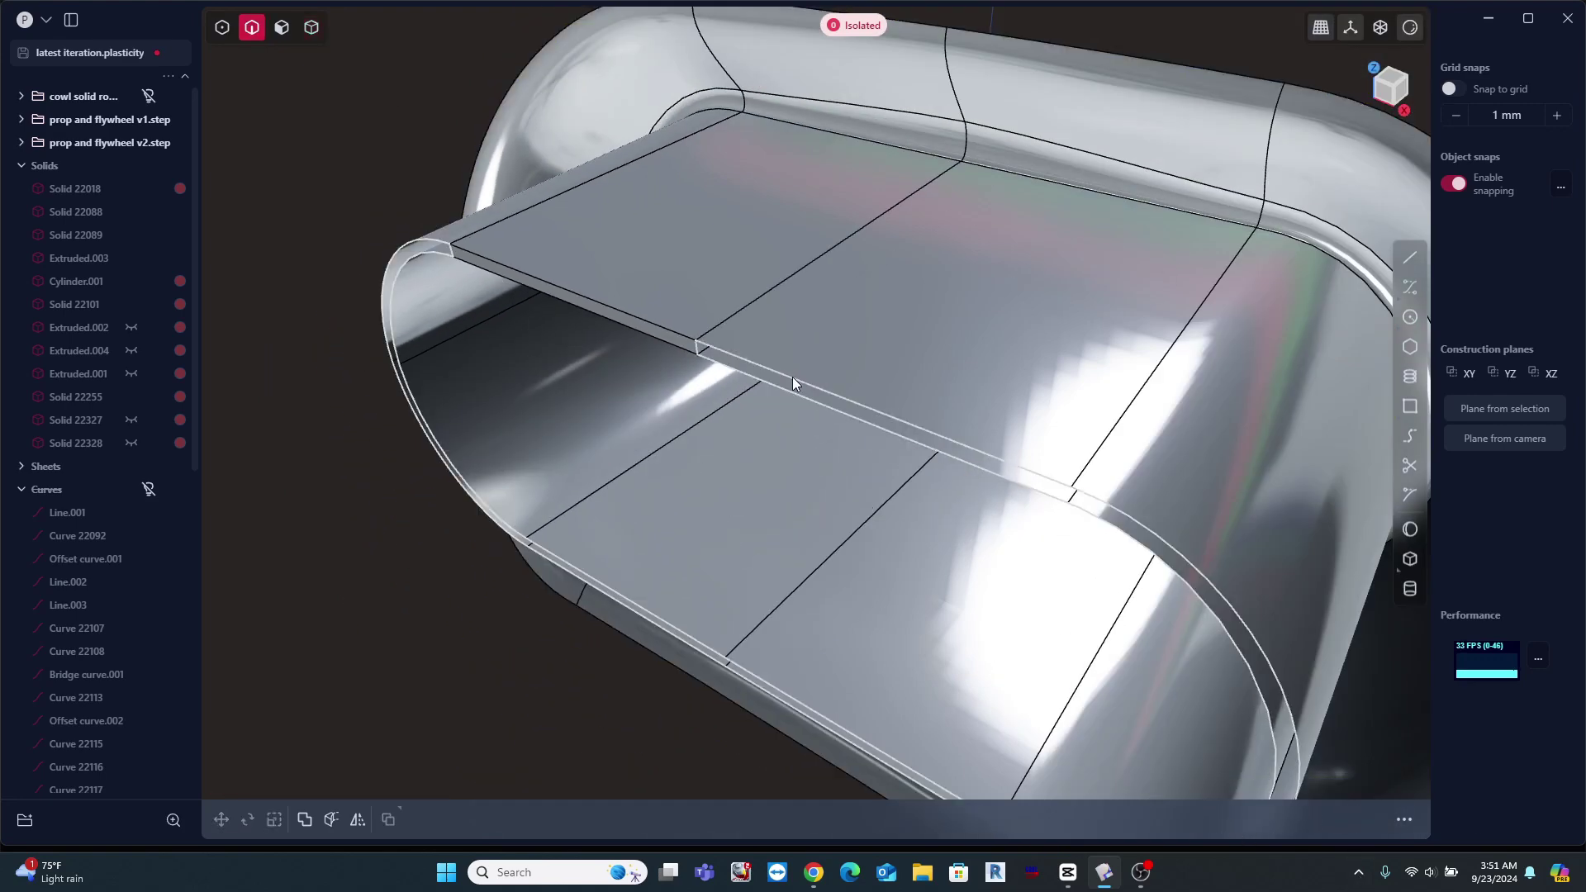
{"action": "double_click", "coordinate": [795, 375]}
{"action": "key", "text": "e"}
{"action": "left_click", "coordinate": [1318, 819]}
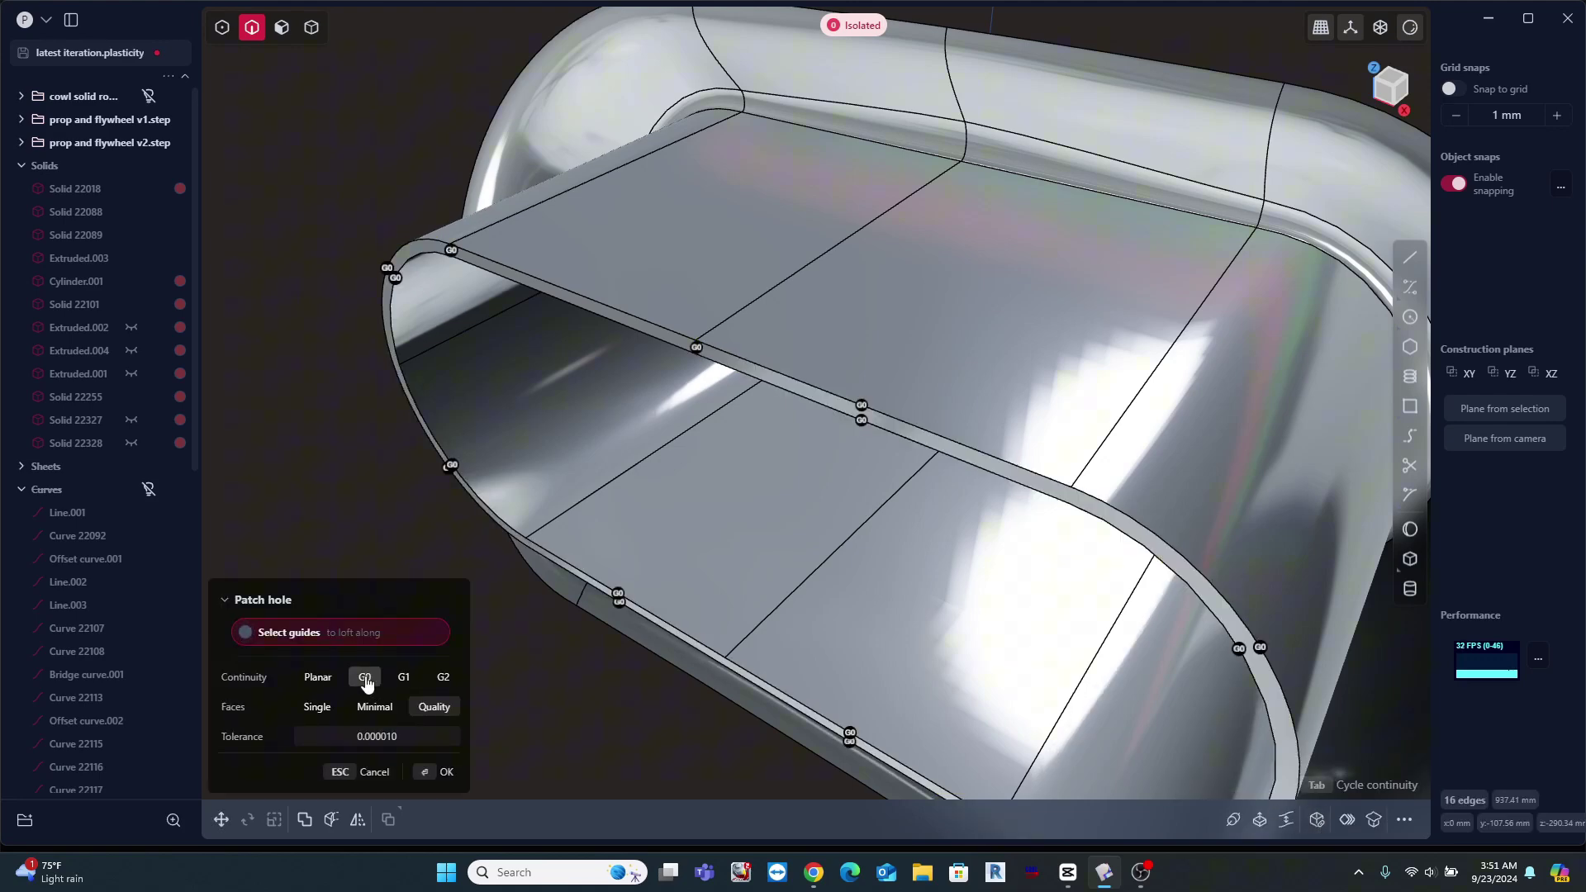
{"action": "right_click", "coordinate": [336, 476]}
Loft a G0 strip across the flange rim's upper straight section and join it to the main sheet
{"action": "middle_click_drag", "start_coordinate": [336, 476], "coordinate": [562, 306]}
{"action": "left_click", "coordinate": [562, 312]}
{"action": "left_click", "coordinate": [577, 327]}
{"action": "key", "text": "shift+l"}
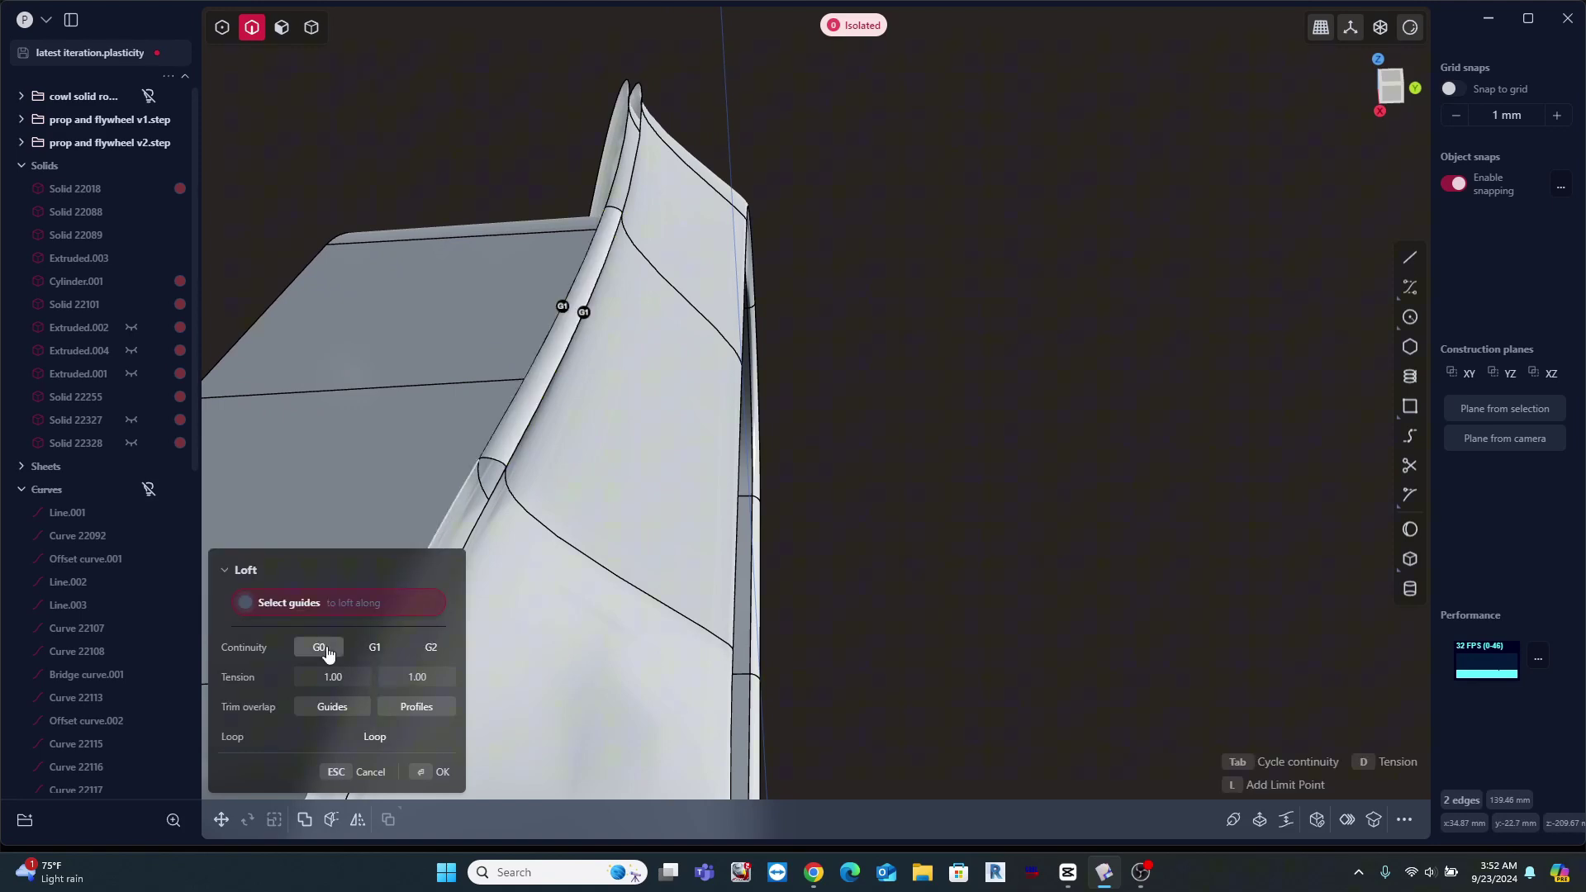
{"action": "key", "text": "Return"}
{"action": "key", "text": "4"}
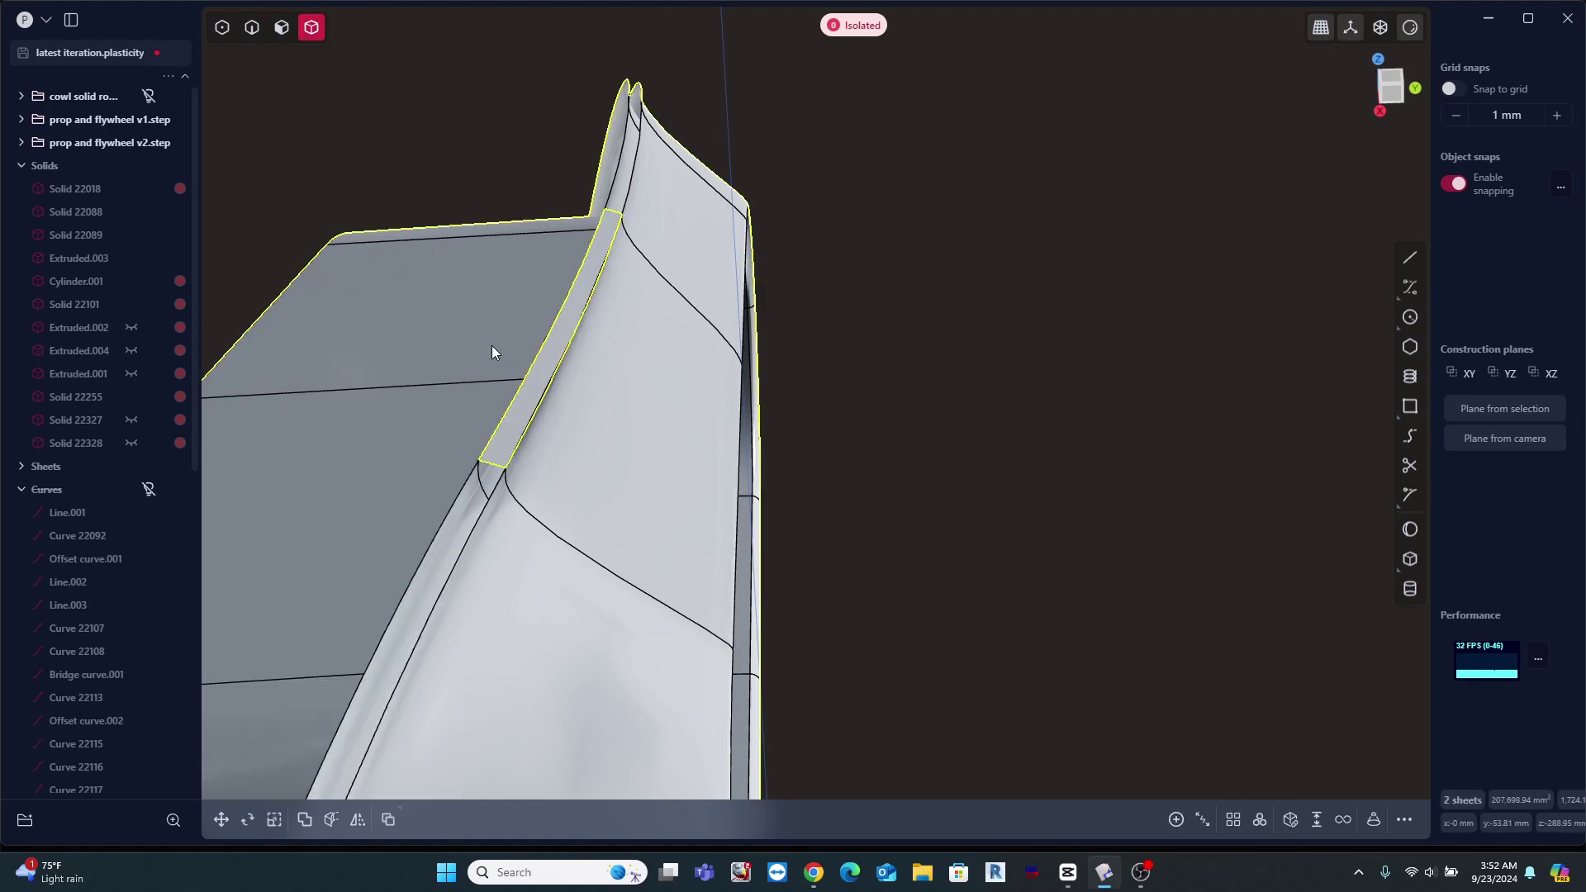
{"action": "left_click", "coordinate": [493, 345]}
{"action": "scroll", "coordinate": [753, 307], "scroll_direction": "down", "scroll_amount": 3}
{"action": "key", "text": "2"}
{"action": "double_click", "coordinate": [604, 347]}
{"action": "key", "text": "e"}
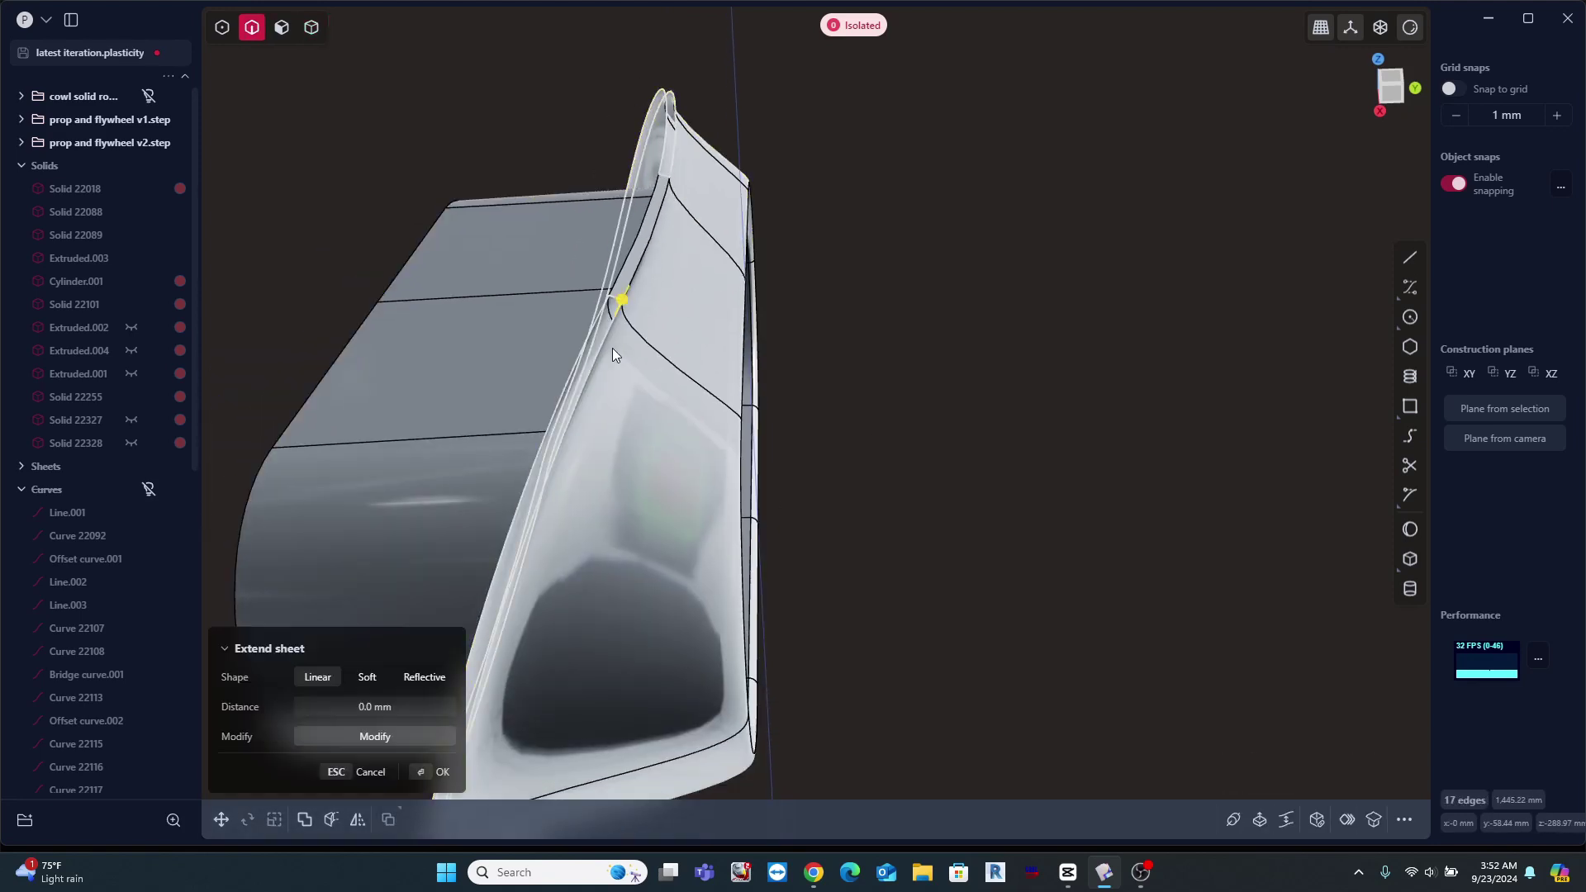
{"action": "middle_click_drag", "start_coordinate": [618, 346], "coordinate": [731, 331]}
{"action": "left_click", "coordinate": [1317, 819]}
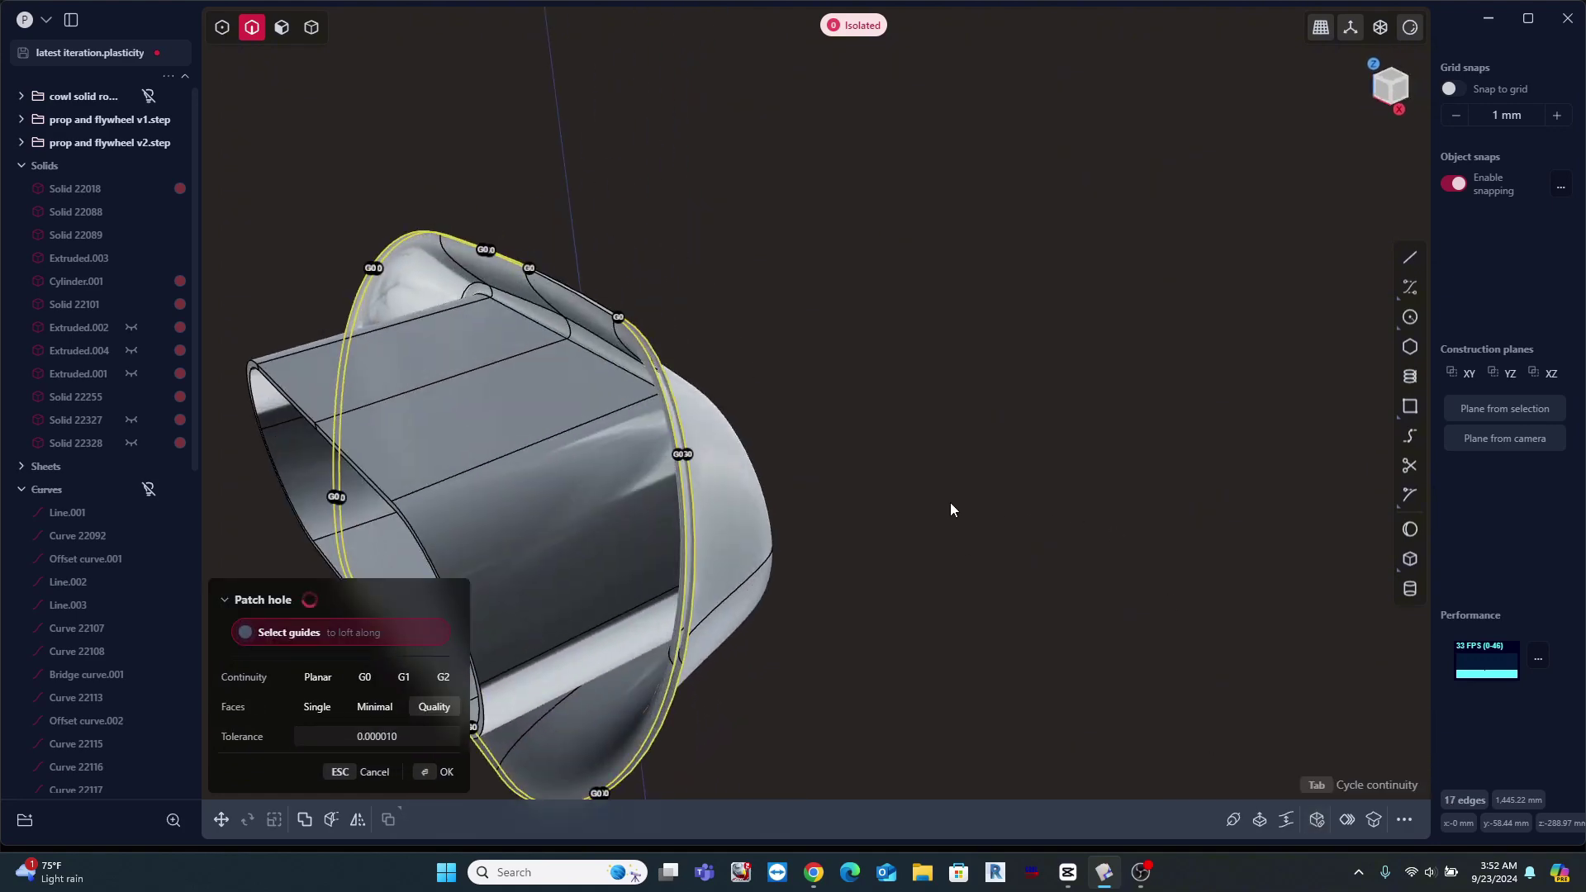
{"action": "middle_click_drag", "start_coordinate": [950, 503], "coordinate": [946, 555]}
{"action": "key", "text": "Escape"}
{"action": "key", "text": "Escape"}
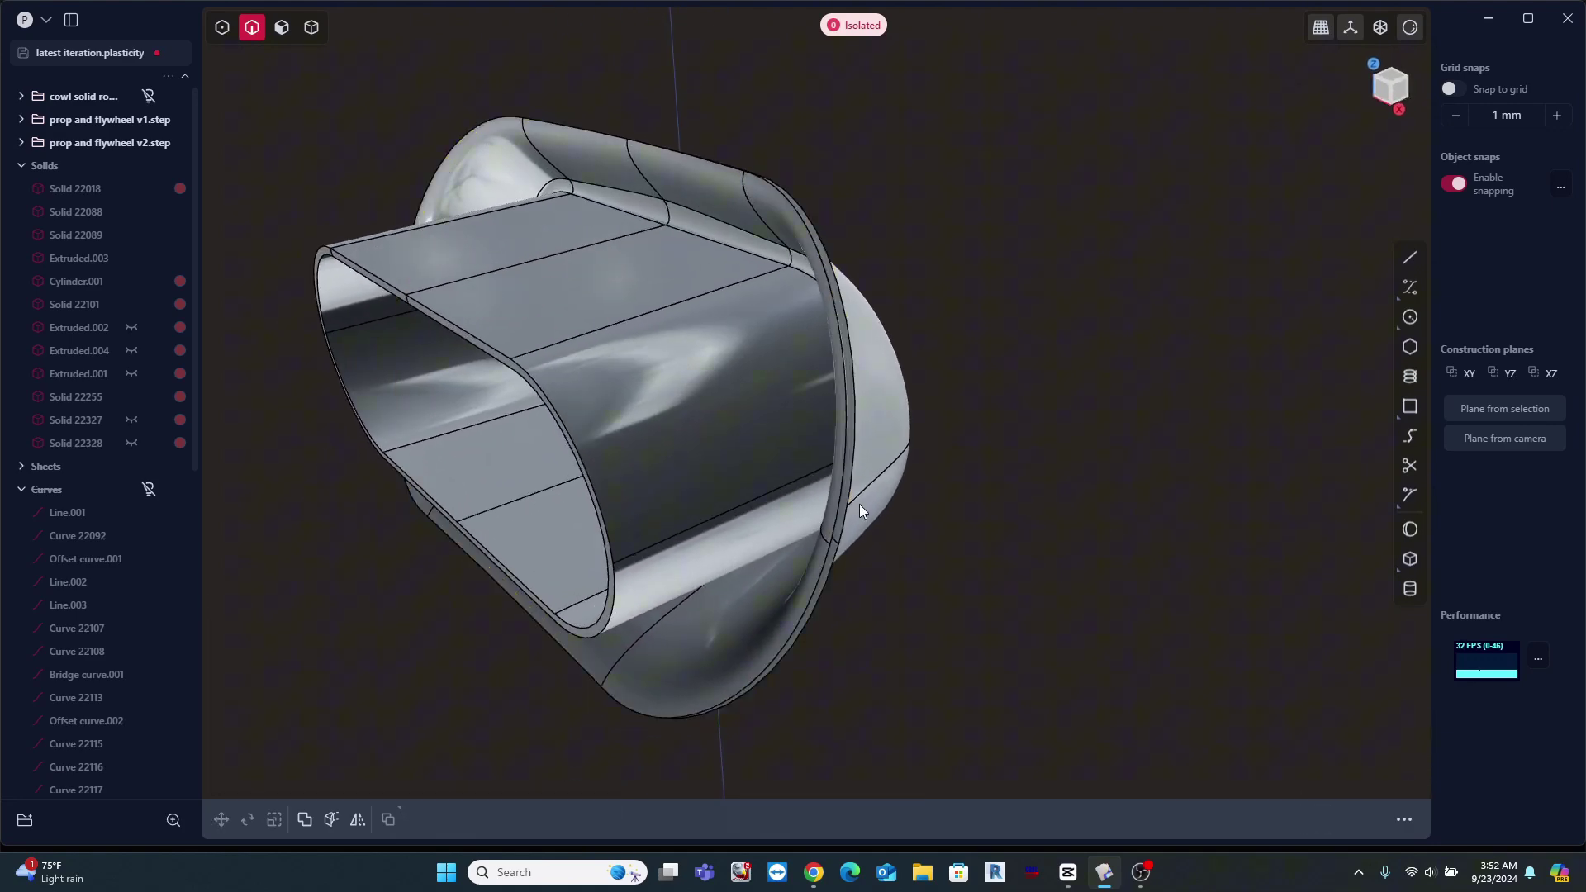
Loft a G0 strip between the inner and outer edges of the flange rim's lower straight section
{"action": "middle_click_drag", "start_coordinate": [851, 505], "coordinate": [606, 383]}
{"action": "scroll", "coordinate": [712, 382], "scroll_direction": "up", "scroll_amount": 5}
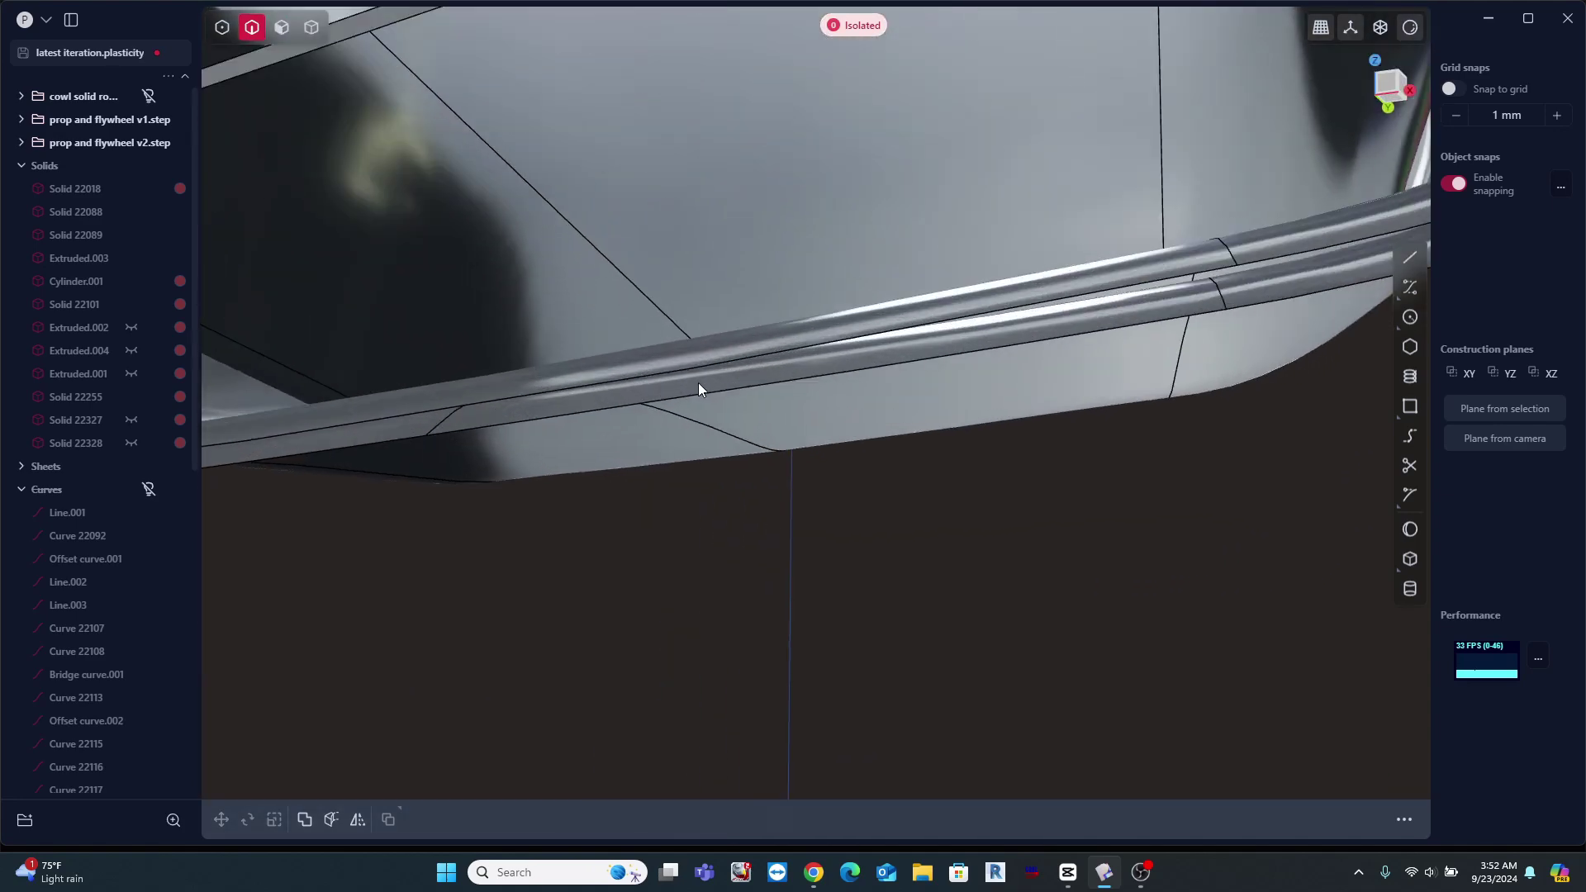
{"action": "left_click", "coordinate": [731, 382]}
{"action": "key", "text": "shift+e"}
{"action": "left_click", "coordinate": [718, 363], "text": "shift"}
{"action": "scroll", "coordinate": [760, 359], "scroll_direction": "down", "scroll_amount": 2}
{"action": "middle_click_drag", "start_coordinate": [761, 360], "coordinate": [1140, 263], "text": "shift"}
{"action": "left_click", "coordinate": [1182, 254], "text": "shift"}
{"action": "left_click", "coordinate": [991, 305], "text": "shift"}
{"action": "left_click", "coordinate": [789, 341], "text": "shift"}
{"action": "scroll", "coordinate": [800, 346], "scroll_direction": "down", "scroll_amount": 1}
{"action": "middle_click_drag", "start_coordinate": [801, 345], "coordinate": [677, 389]}
{"action": "key", "text": "l"}
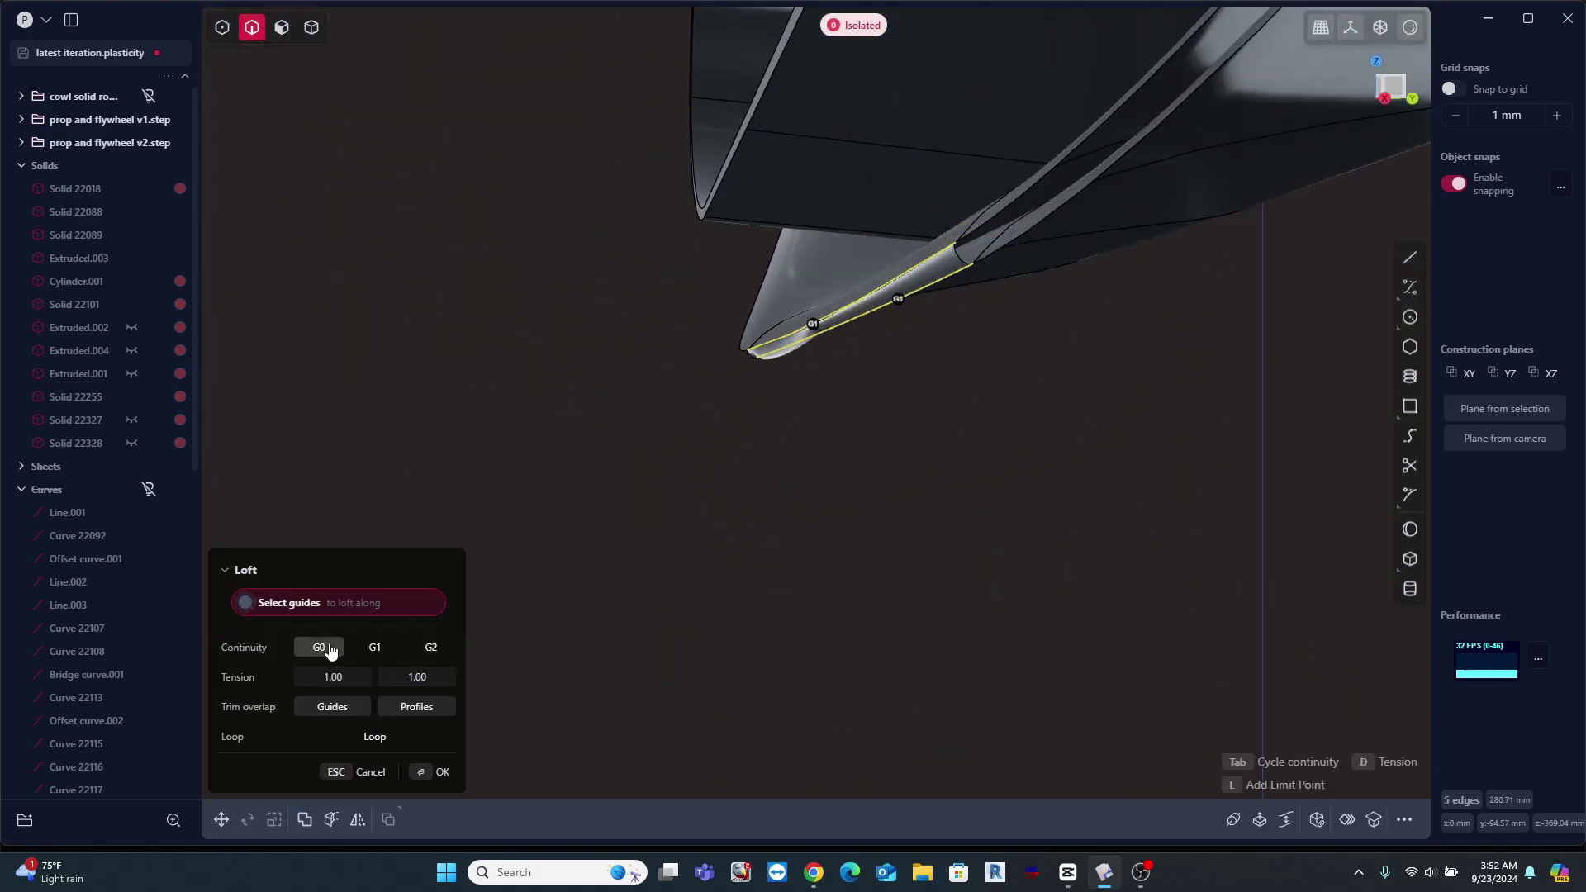
{"action": "left_click", "coordinate": [324, 651]}
{"action": "key", "text": "Escape"}
{"action": "key", "text": "Escape"}
Join the lower flange rim strip to the main scoop sheet
{"action": "scroll", "coordinate": [836, 290], "scroll_direction": "up", "scroll_amount": 2}
{"action": "left_click_drag", "start_coordinate": [998, 455], "coordinate": [719, 321]}
{"action": "key", "text": "b"}
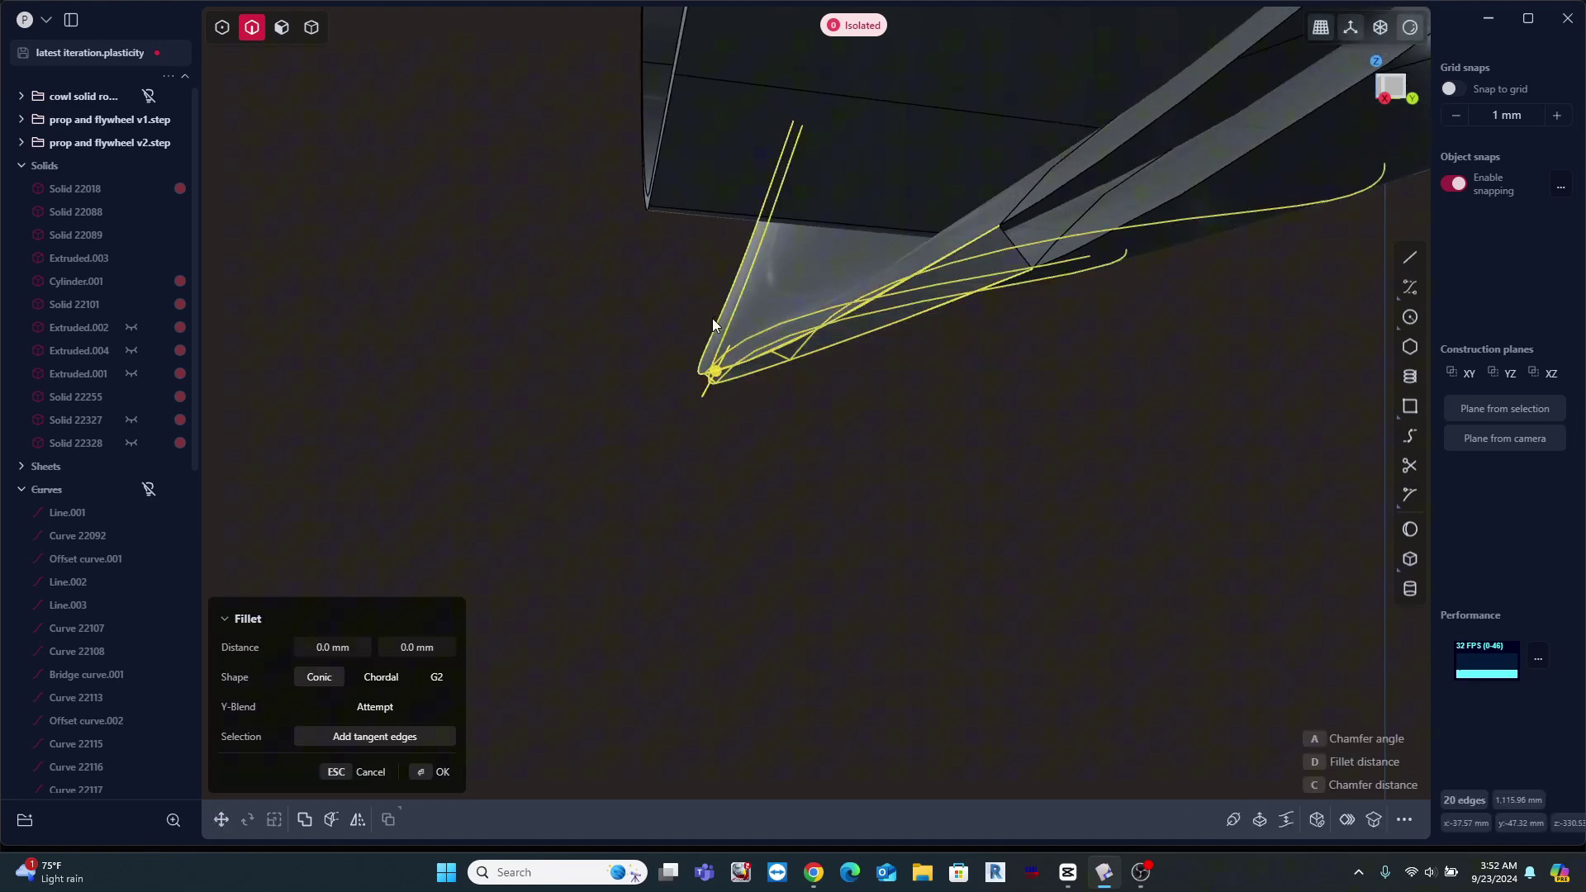
{"action": "key", "text": "Escape"}
{"action": "key", "text": "4"}
{"action": "left_click_drag", "start_coordinate": [984, 447], "coordinate": [640, 300]}
Patch the open flange rim loop along one rounded side of the scoop
{"action": "key", "text": "2"}
{"action": "middle_click_drag", "start_coordinate": [664, 439], "coordinate": [694, 414]}
{"action": "double_click", "coordinate": [829, 400]}
{"action": "left_click", "coordinate": [1317, 819]}
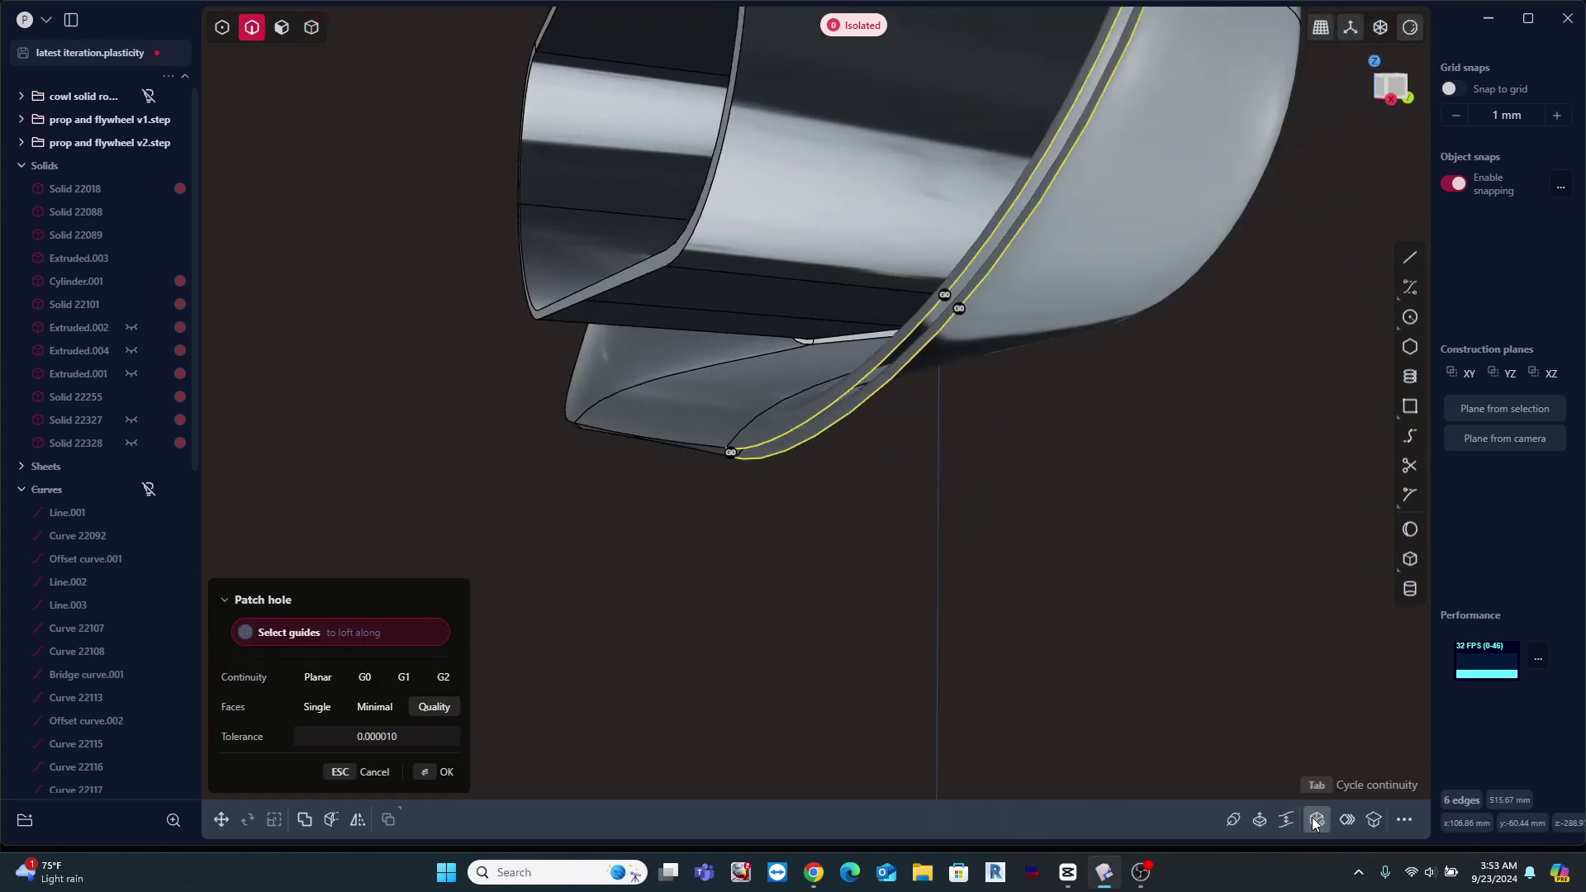
{"action": "right_click", "coordinate": [768, 552]}
Patch the last open flange rim loop on the opposite side to close the scoop into a solid
{"action": "scroll", "coordinate": [782, 529], "scroll_direction": "down", "scroll_amount": 2}
{"action": "middle_click_drag", "start_coordinate": [783, 535], "coordinate": [761, 648]}
{"action": "double_click", "coordinate": [768, 653]}
{"action": "key", "text": "e"}
{"action": "key", "text": "p"}
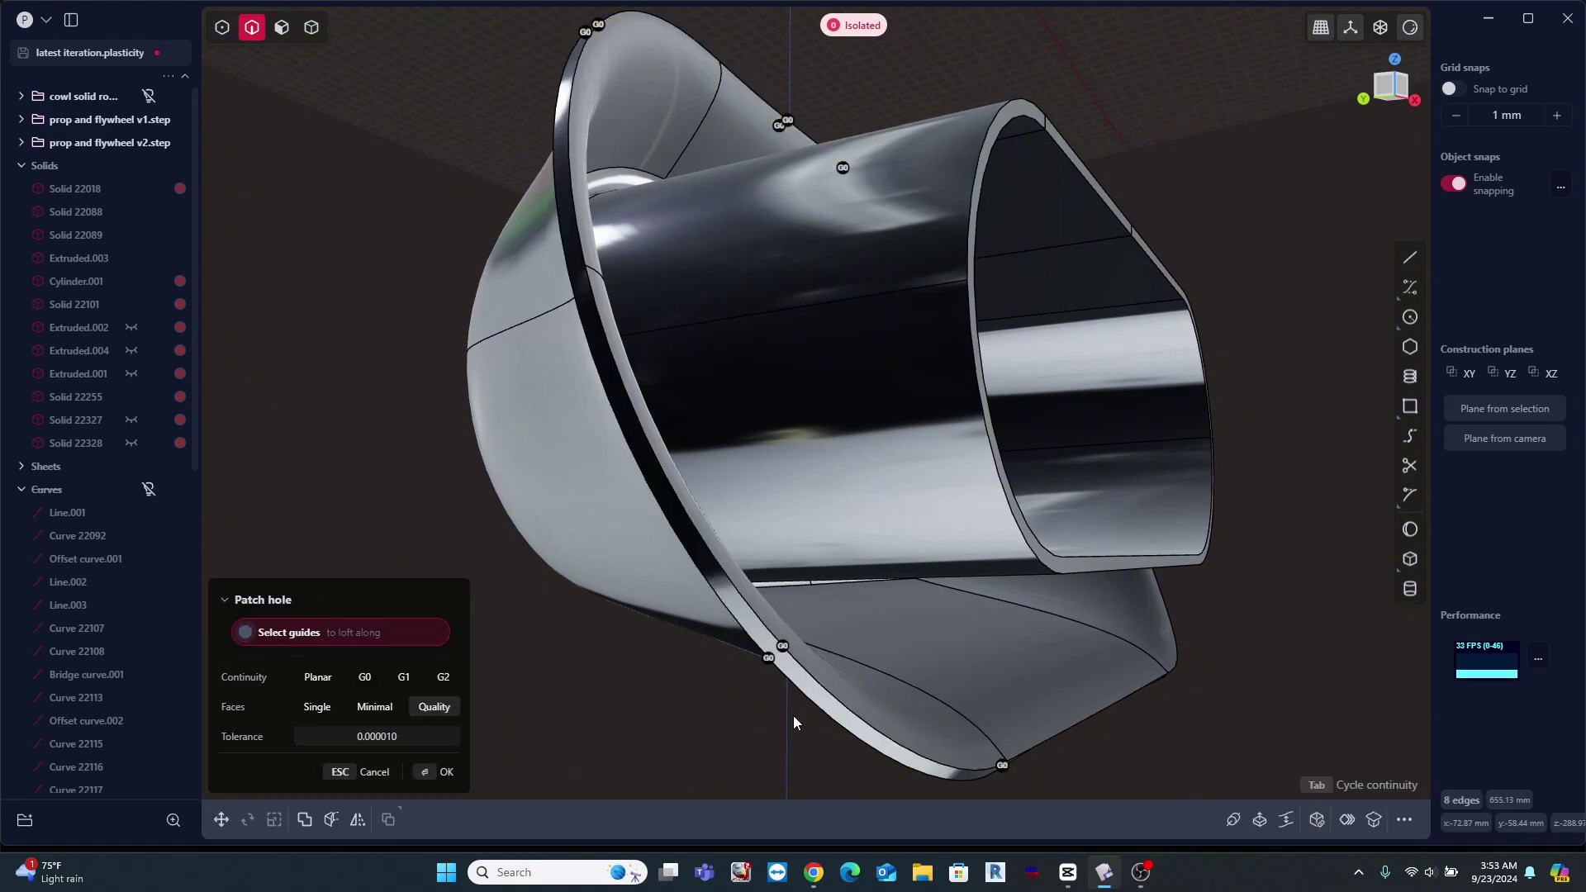
{"action": "key", "text": "Return"}
{"action": "key", "text": "Escape"}
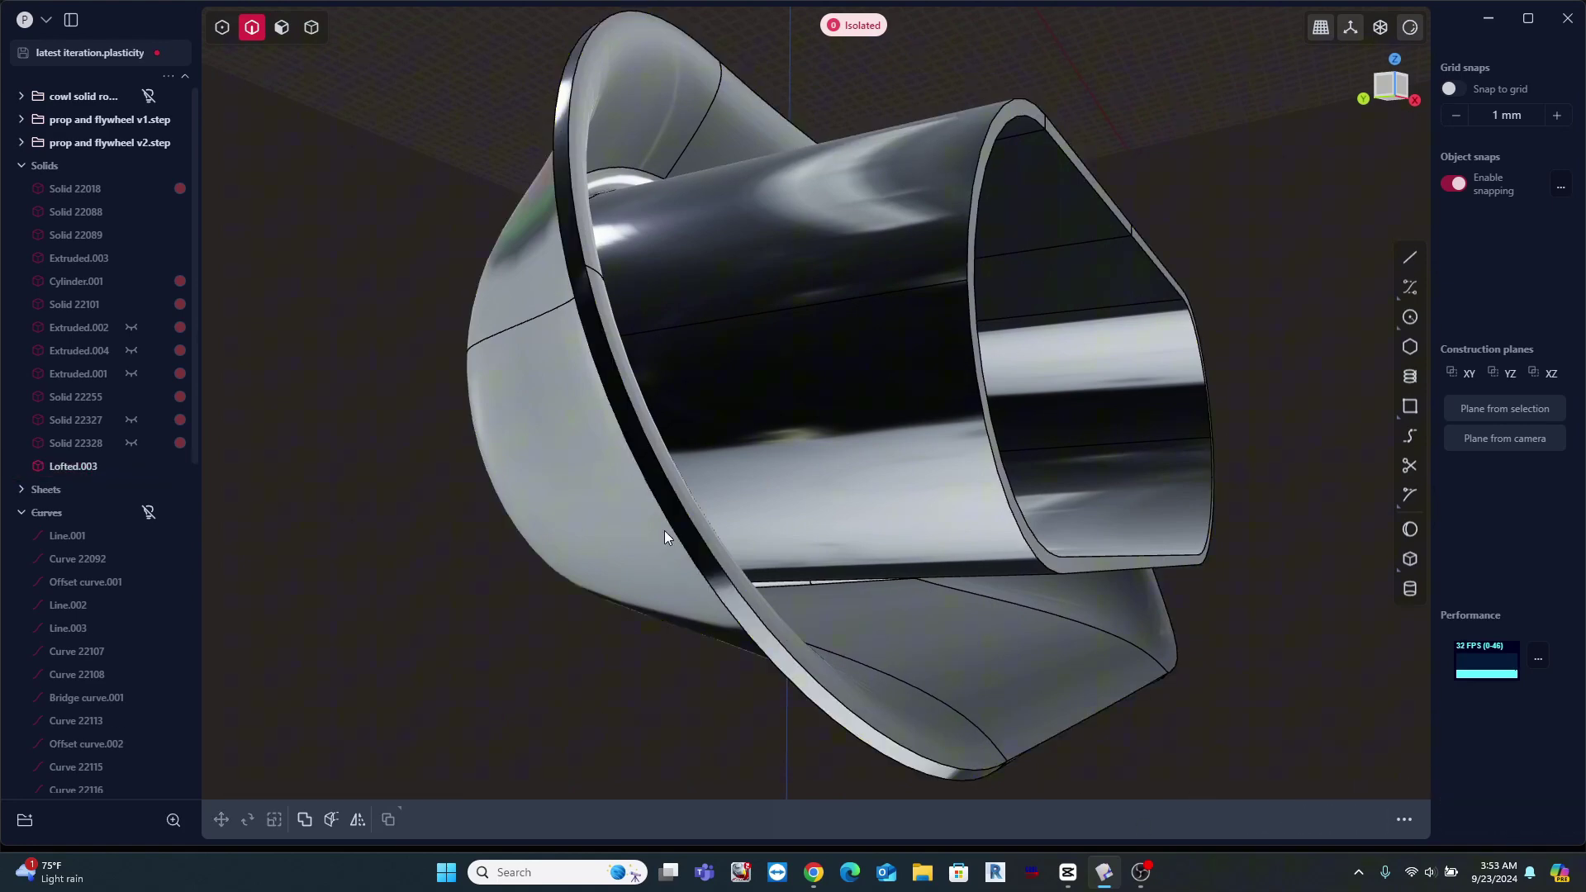
Select the closed scoop solid and examine it from the other side
{"action": "key", "text": "4"}
{"action": "left_click", "coordinate": [696, 492]}
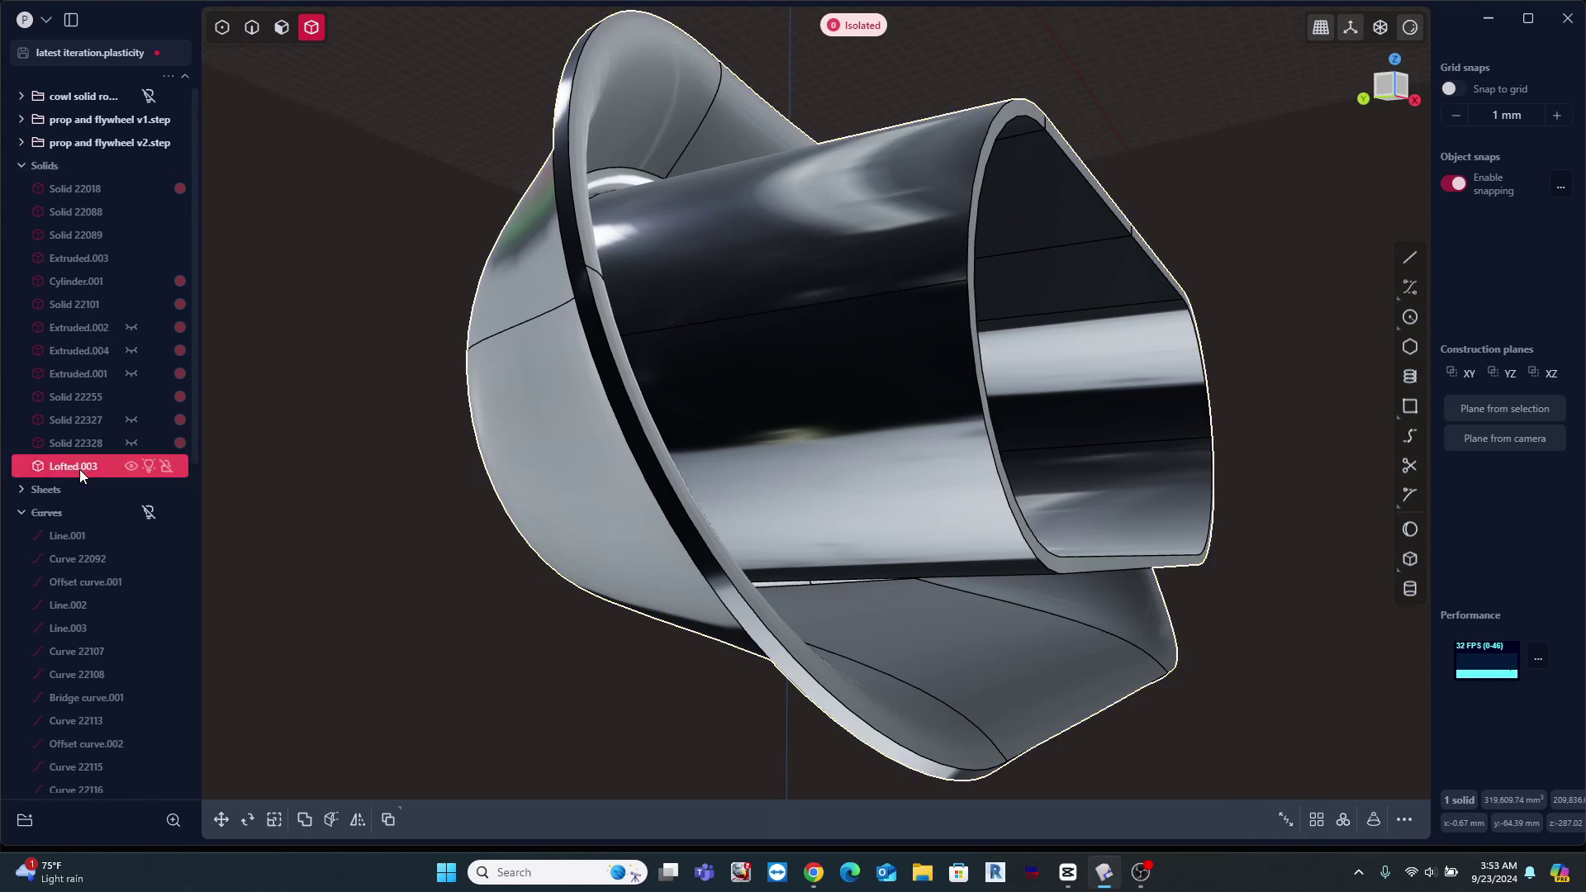
{"action": "scroll", "coordinate": [577, 360], "scroll_direction": "down", "scroll_amount": 3}
{"action": "middle_click_drag", "start_coordinate": [577, 363], "coordinate": [885, 443]}
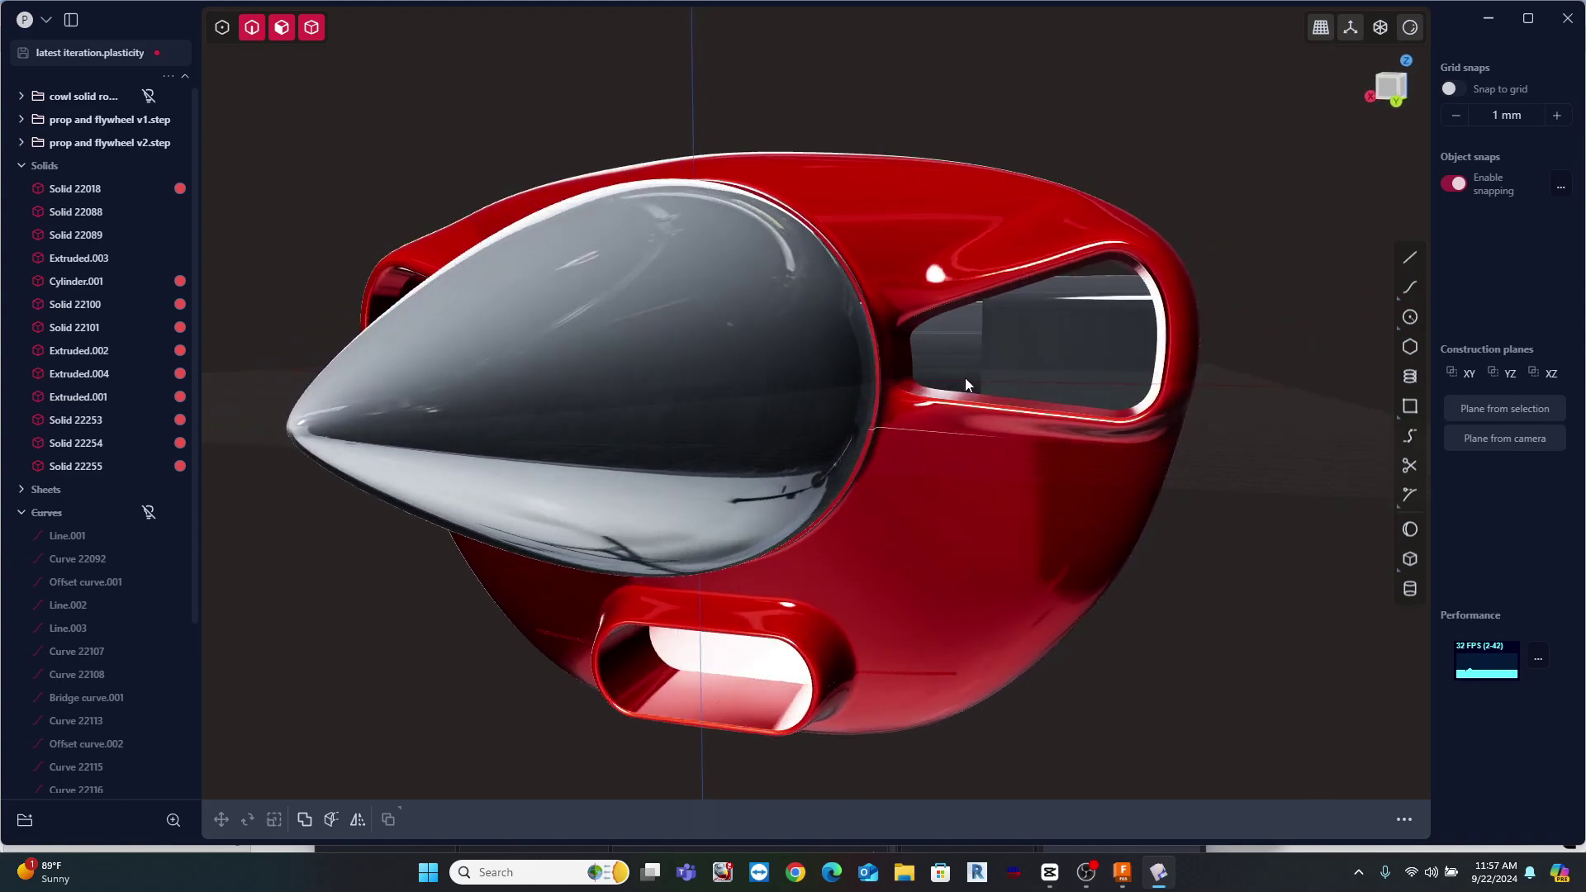
Examine the complete red cowling with its spinner, side inlets and lower scoop from several angles
{"action": "middle_click_drag", "start_coordinate": [965, 379], "coordinate": [1081, 369]}
{"action": "scroll", "coordinate": [1106, 364], "scroll_direction": "down", "scroll_amount": 5}
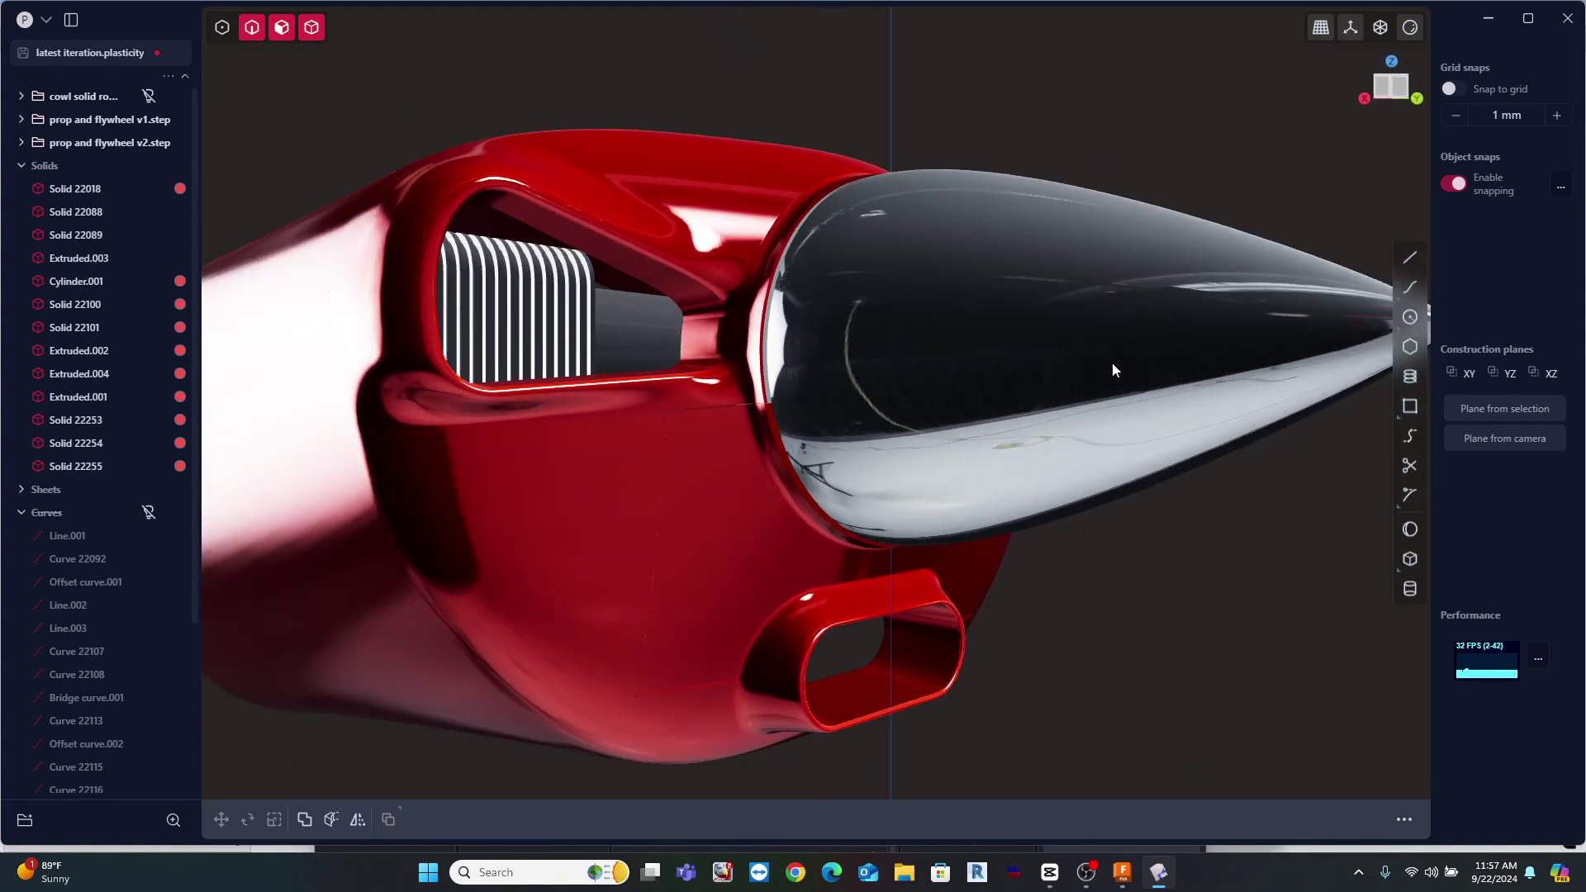
{"action": "scroll", "coordinate": [1112, 363], "scroll_direction": "down", "scroll_amount": 3}
{"action": "middle_click_drag", "start_coordinate": [1112, 364], "coordinate": [1149, 467]}
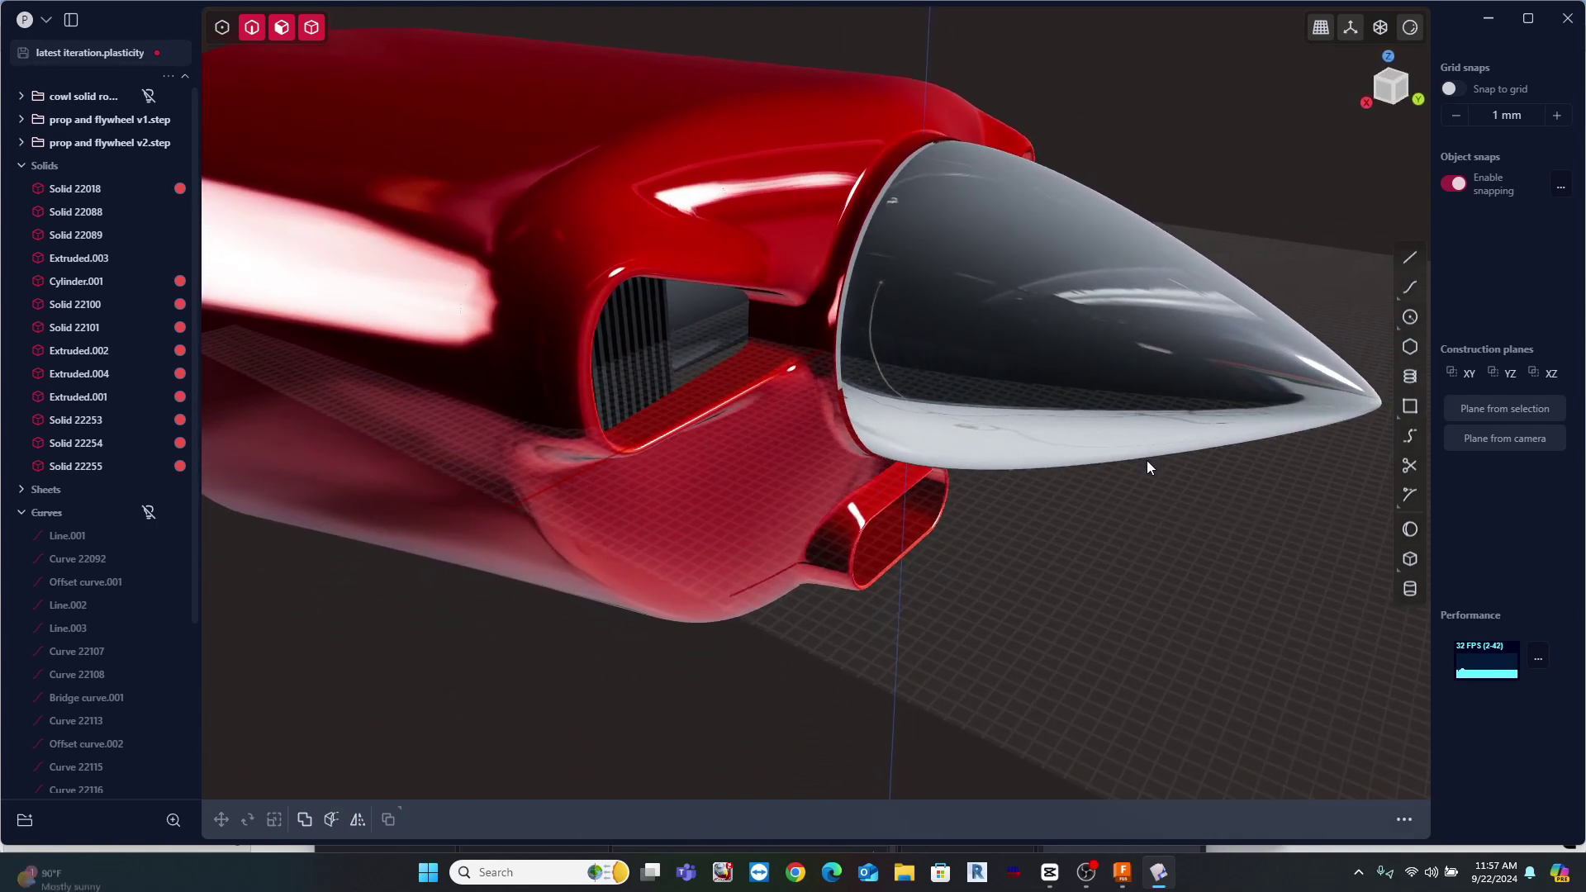